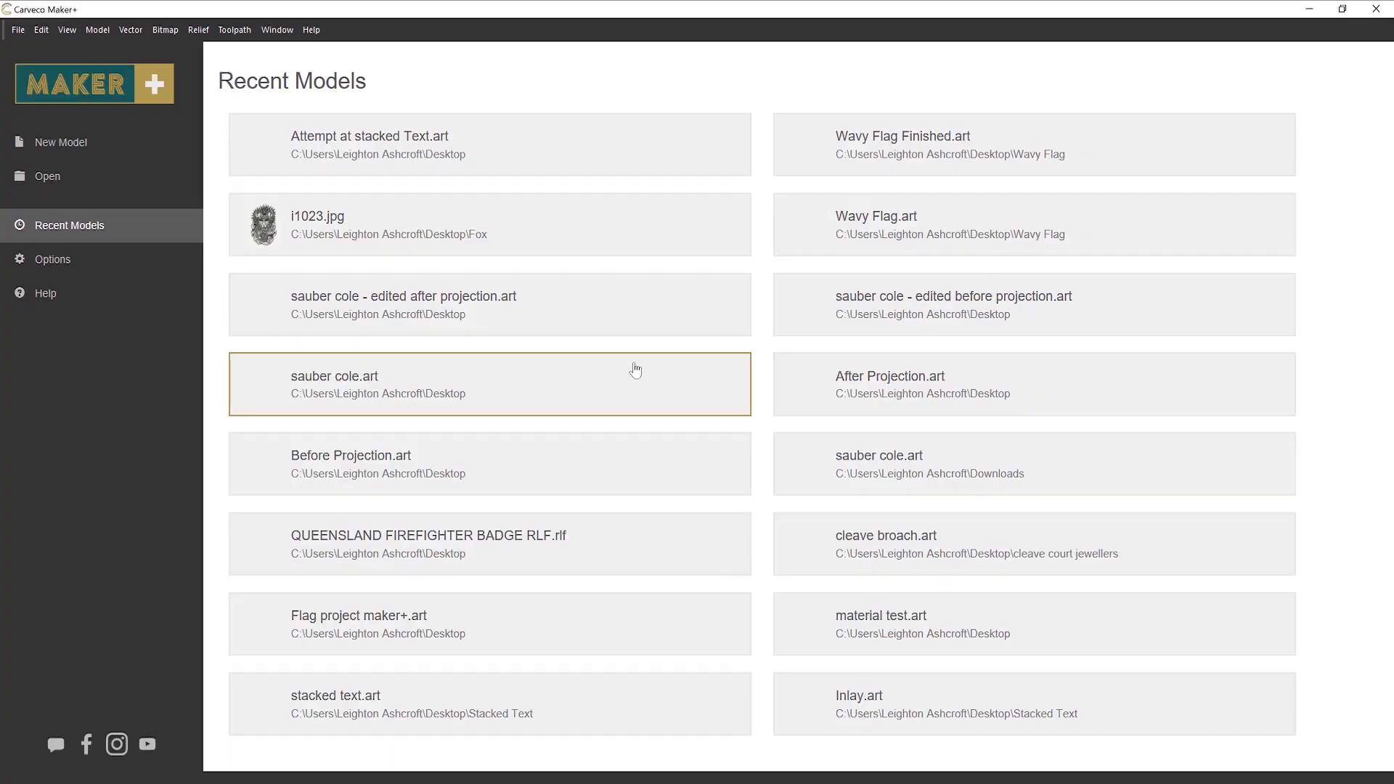
Step: Create a new model 96 inches wide and 48 inches high with the job origin at the lower-left corner
click(87, 155)
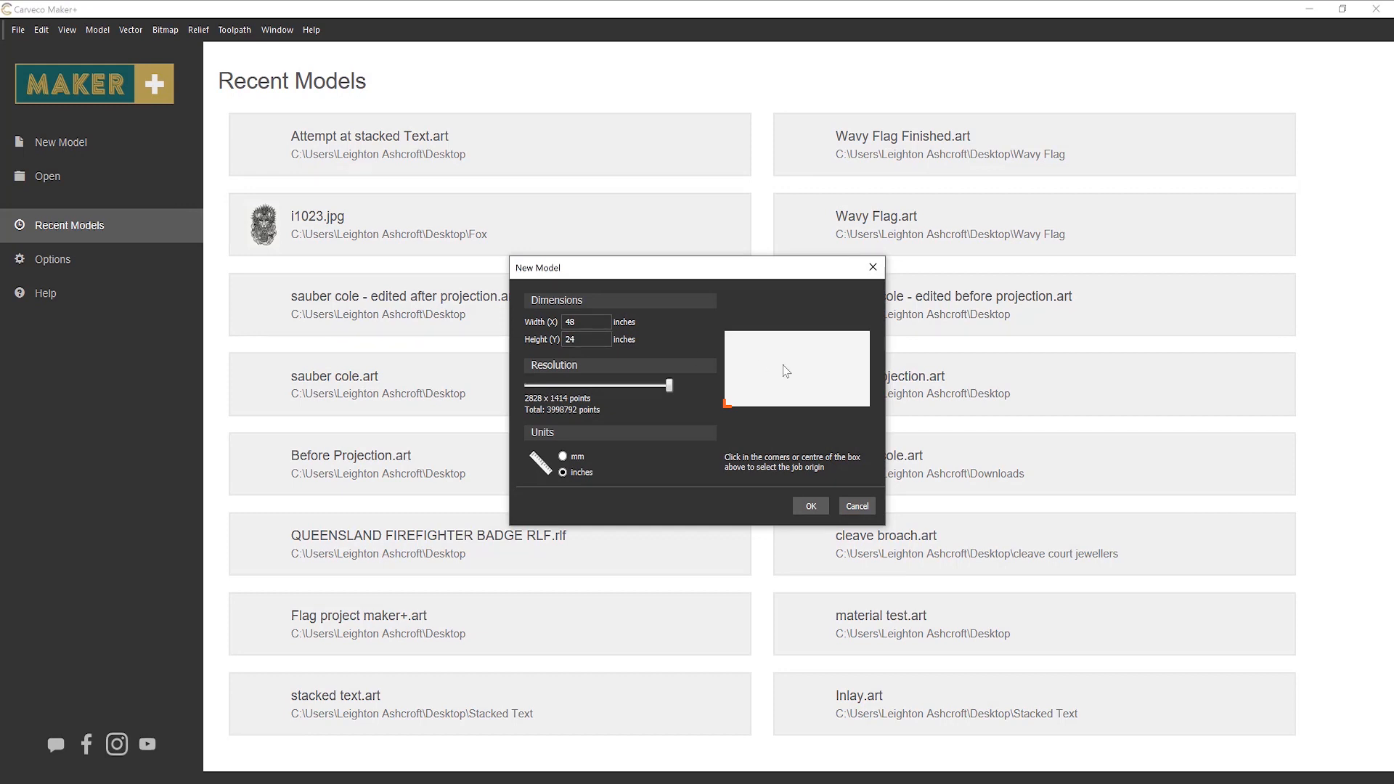
double_click(570, 321)
text(96)
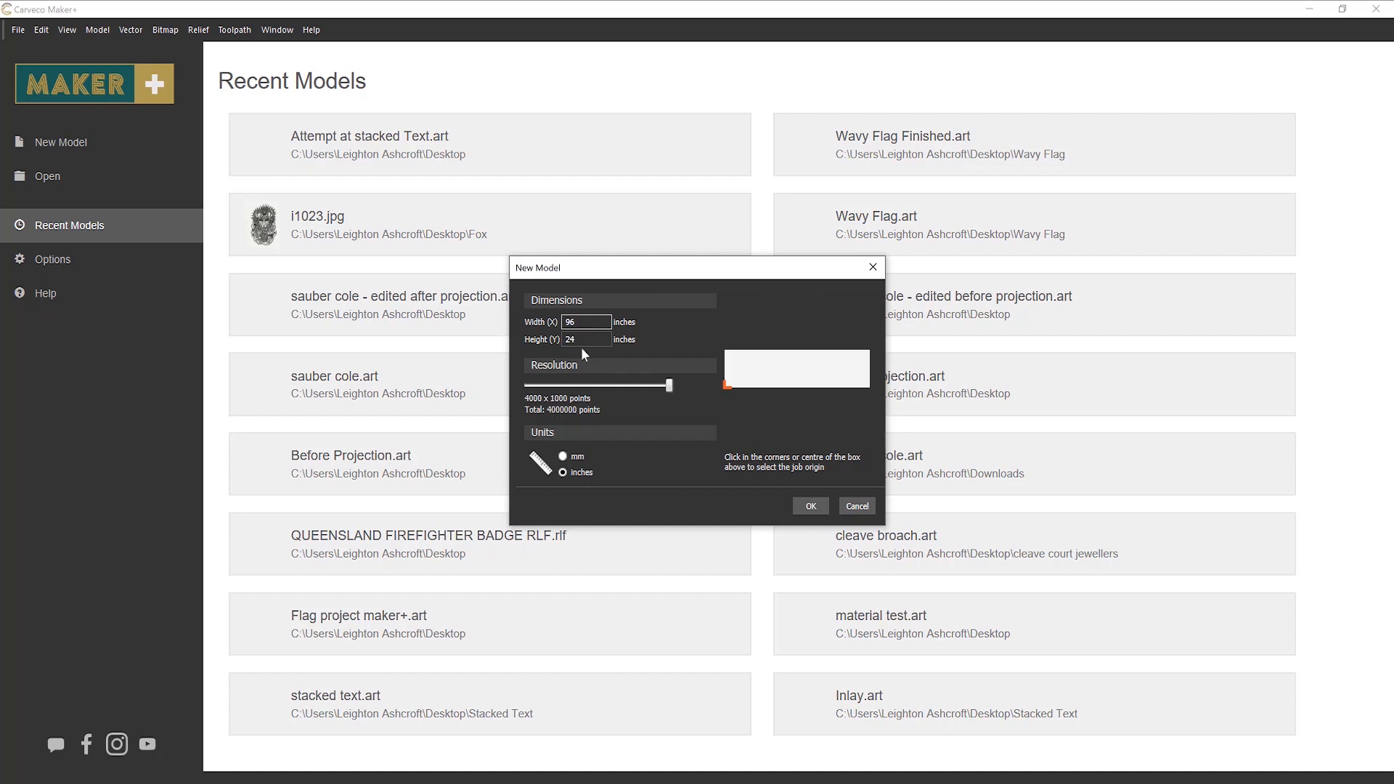
double_click(584, 339)
text(48)
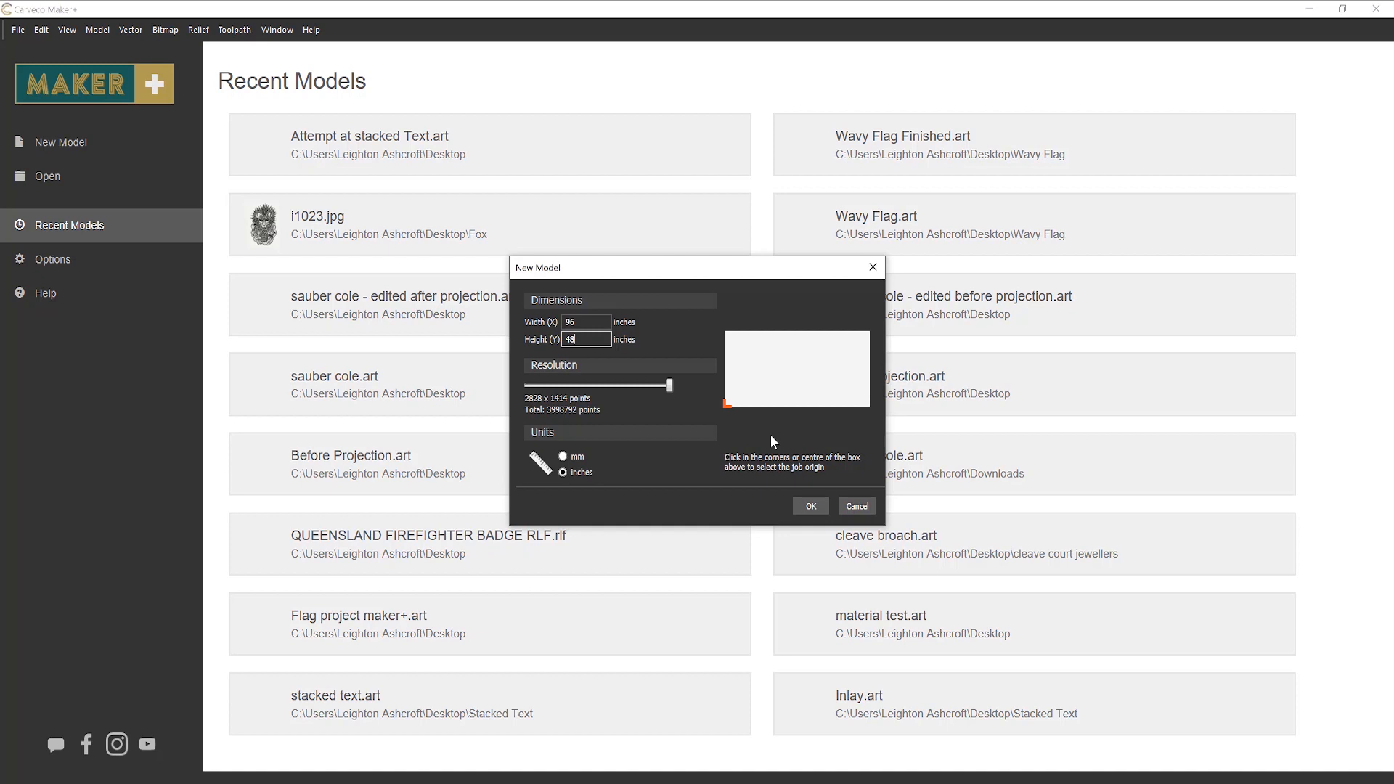
click(797, 370)
click(725, 407)
click(811, 507)
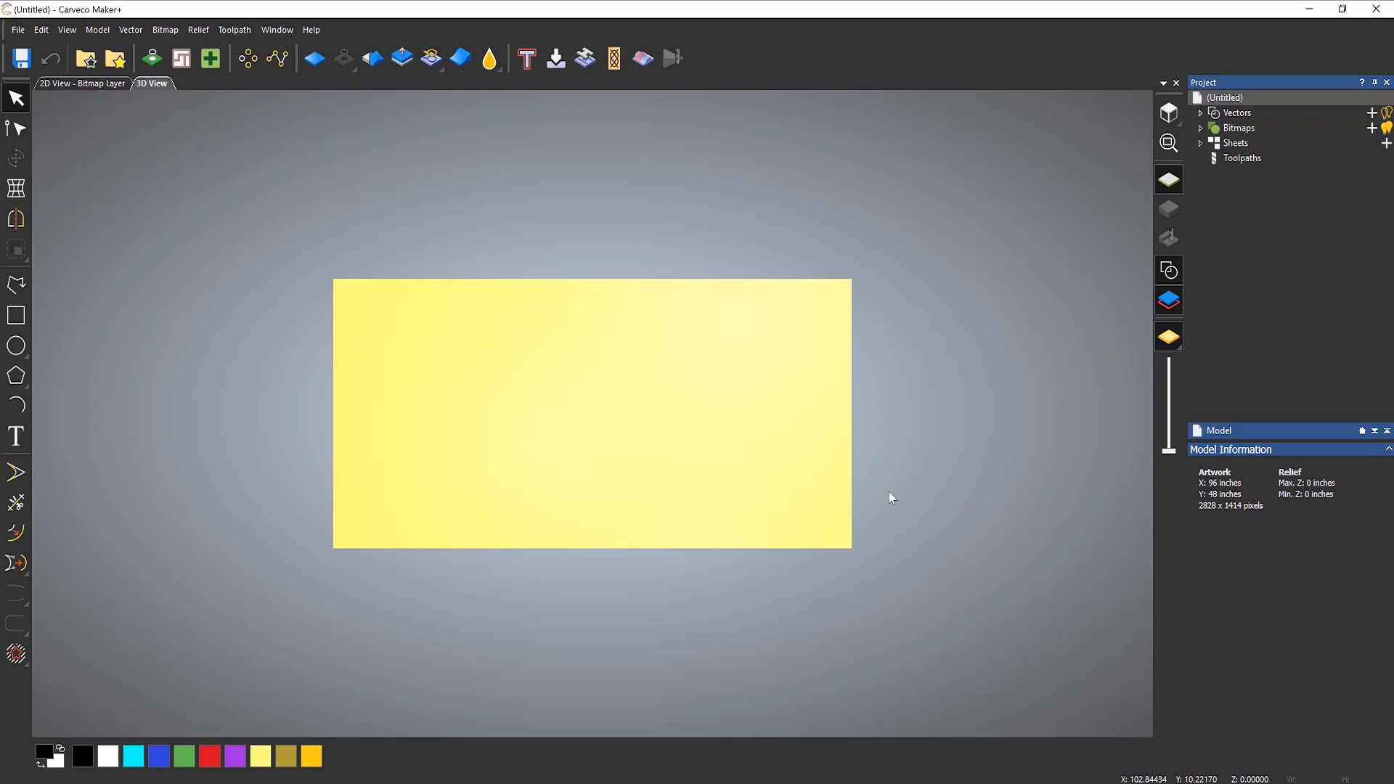
Step: Import the i1023 image from the Desktop's Fox folder as an unscaled bitmap layer and display the bitmap in the 3D view
right_click(1238, 131)
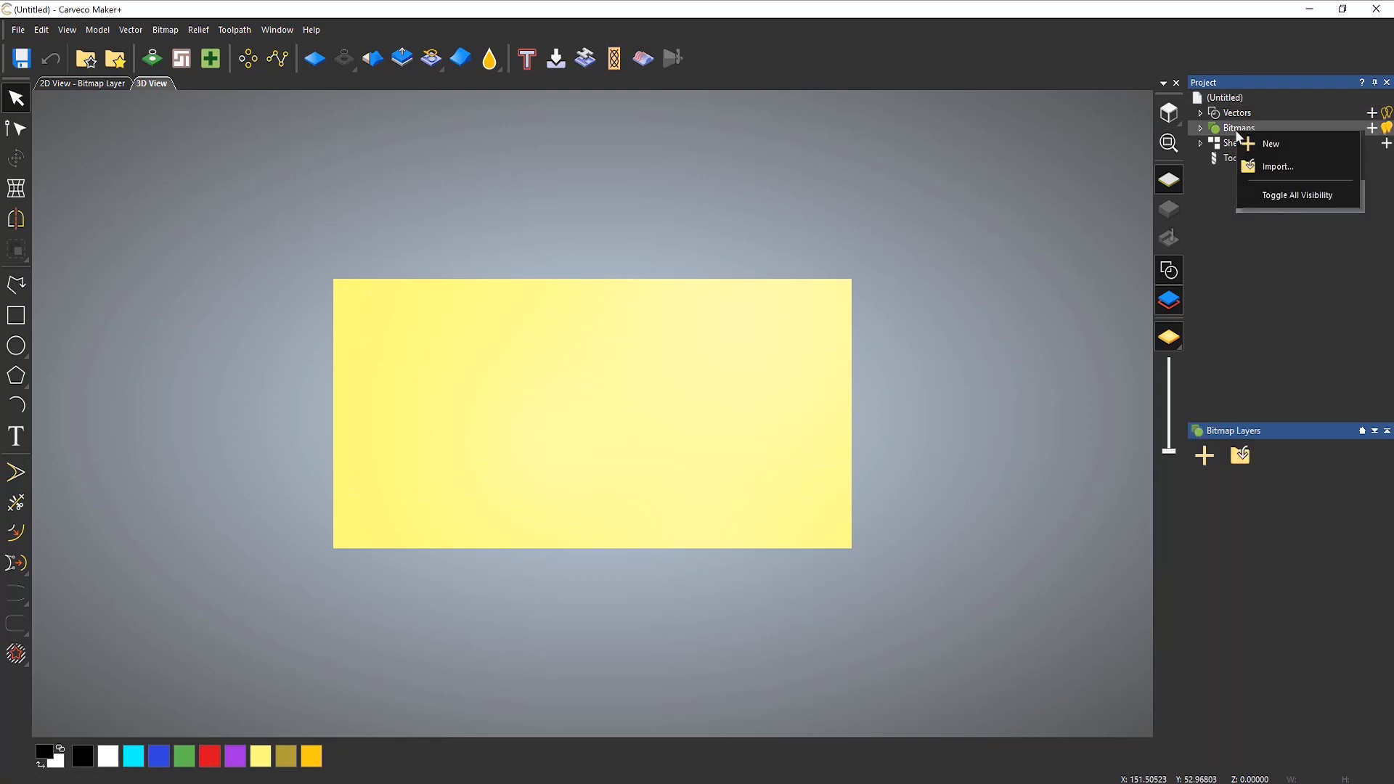
click(1282, 168)
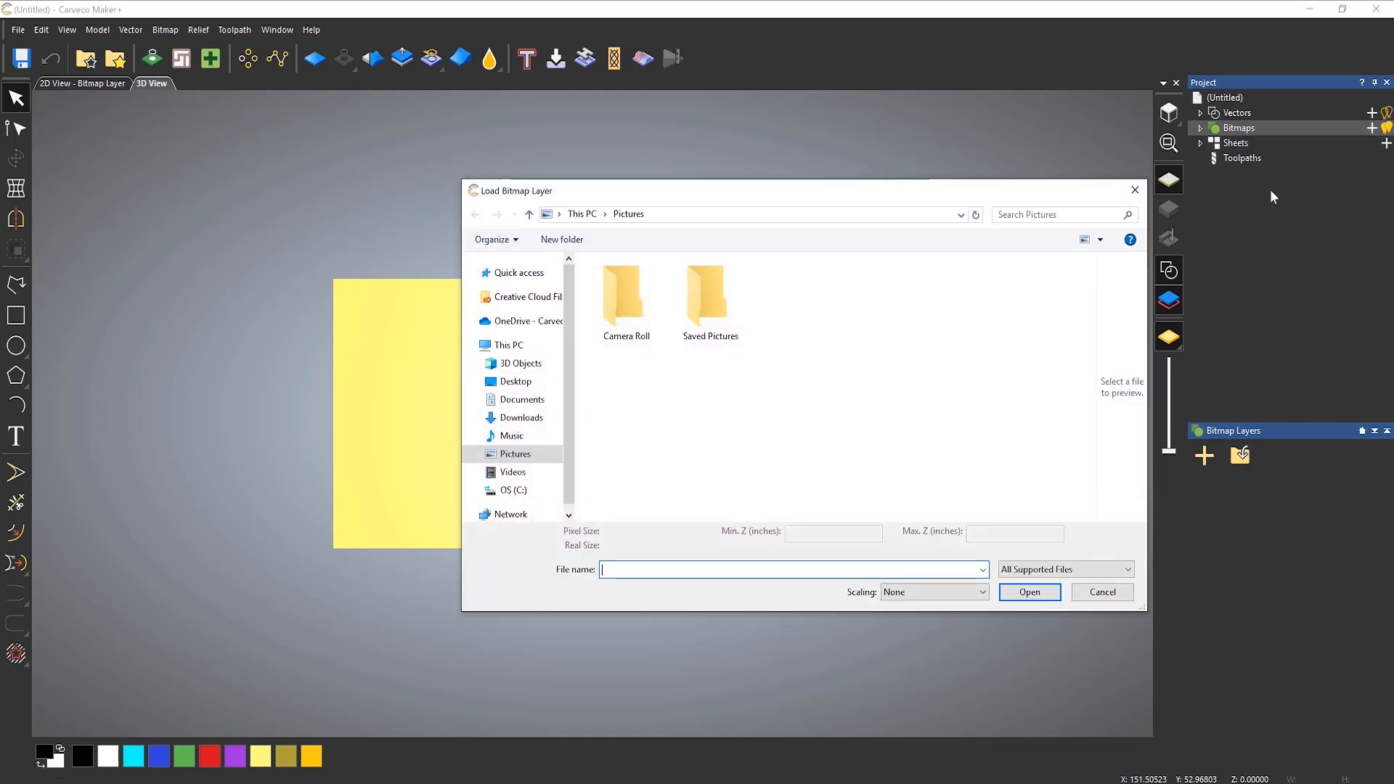
click(521, 387)
double_click(628, 316)
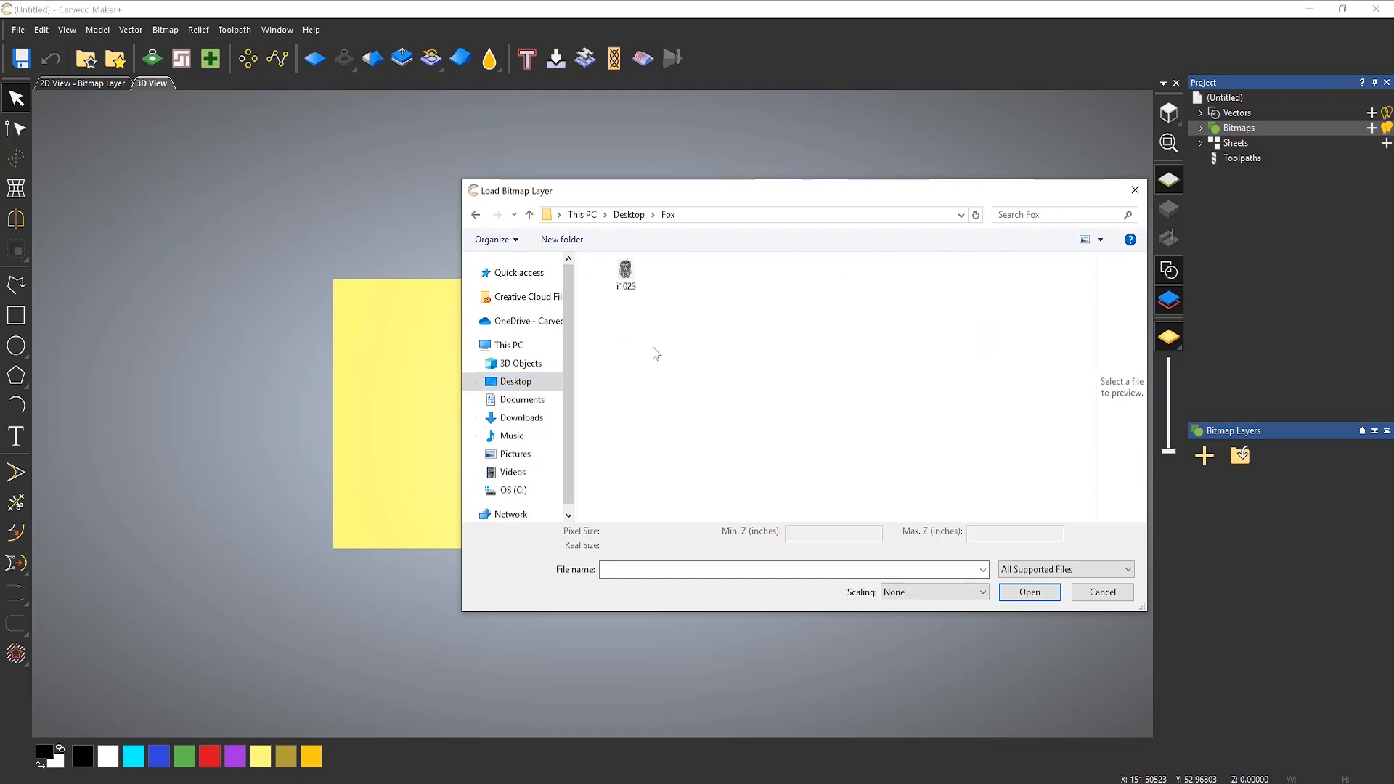
click(630, 291)
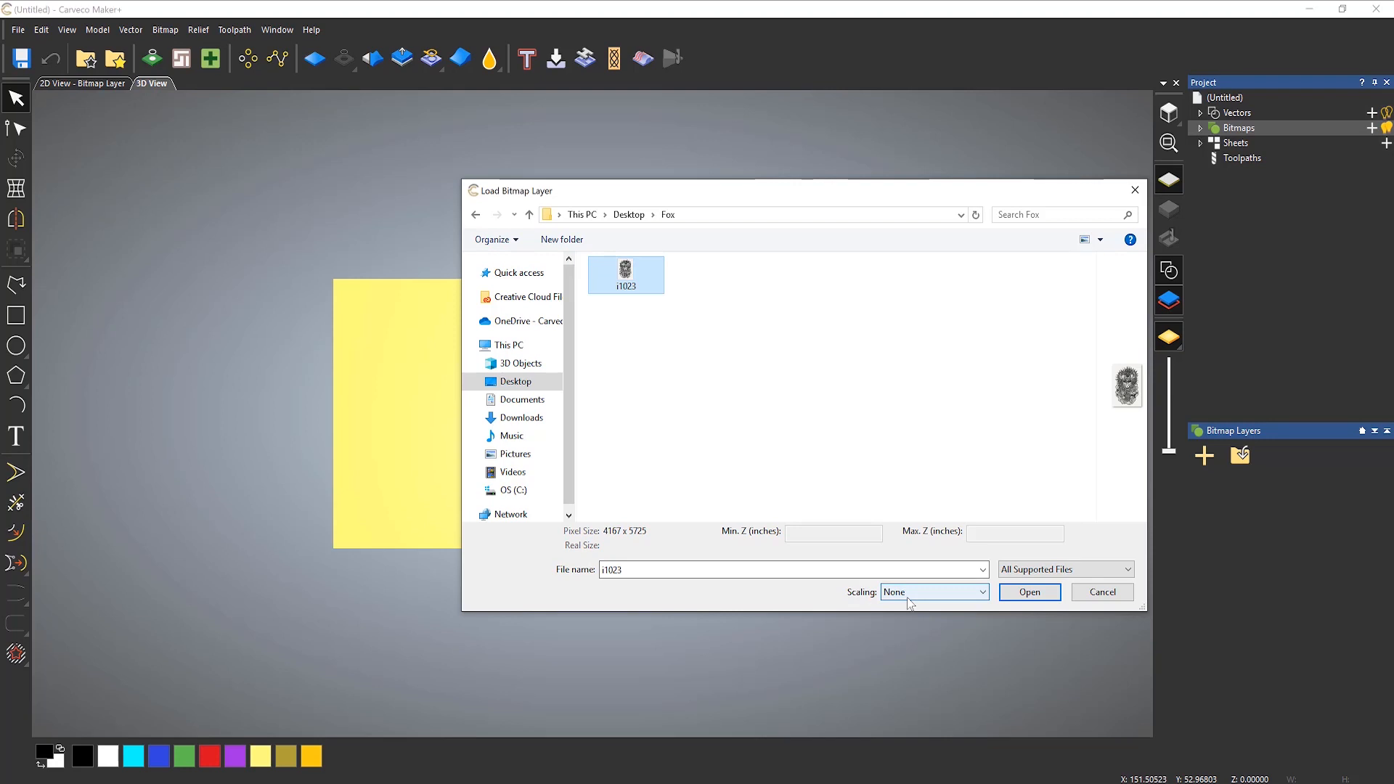
click(1034, 593)
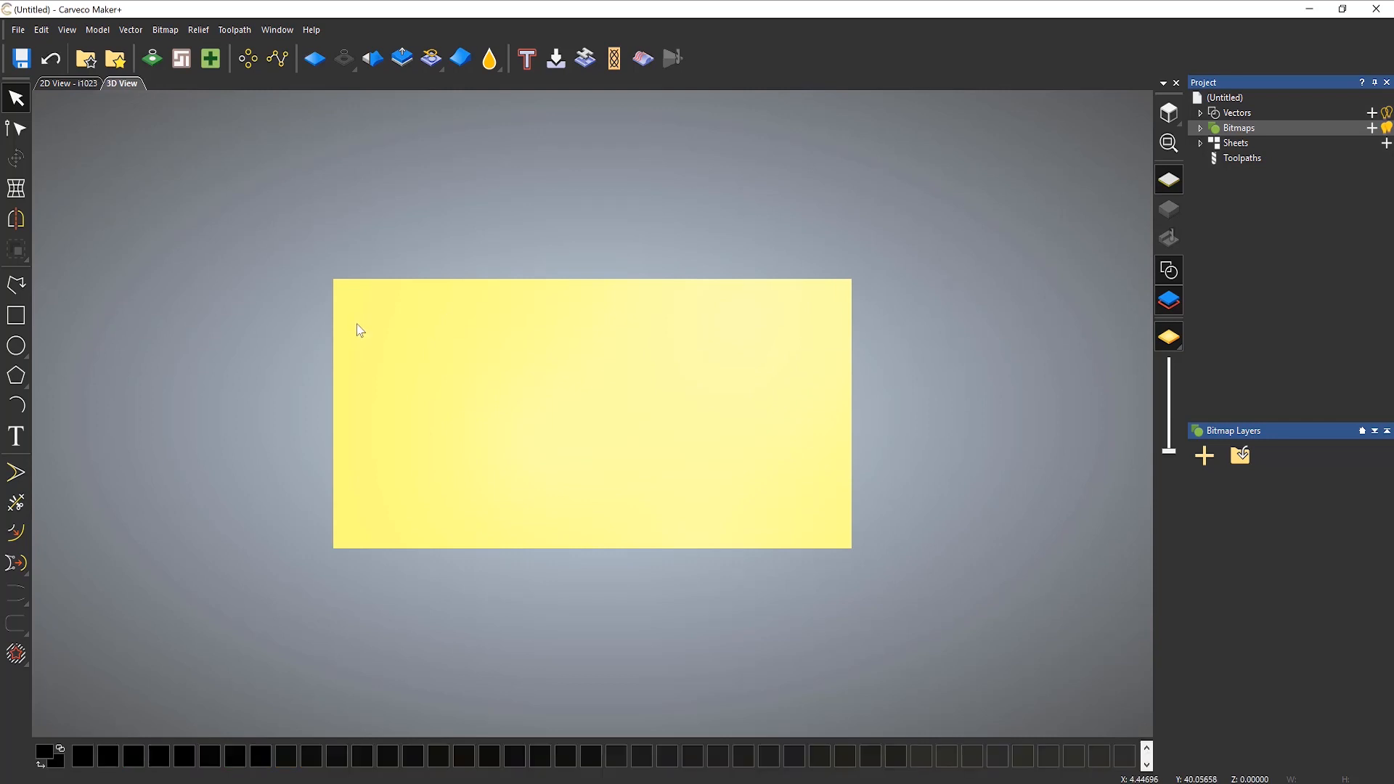
click(1169, 338)
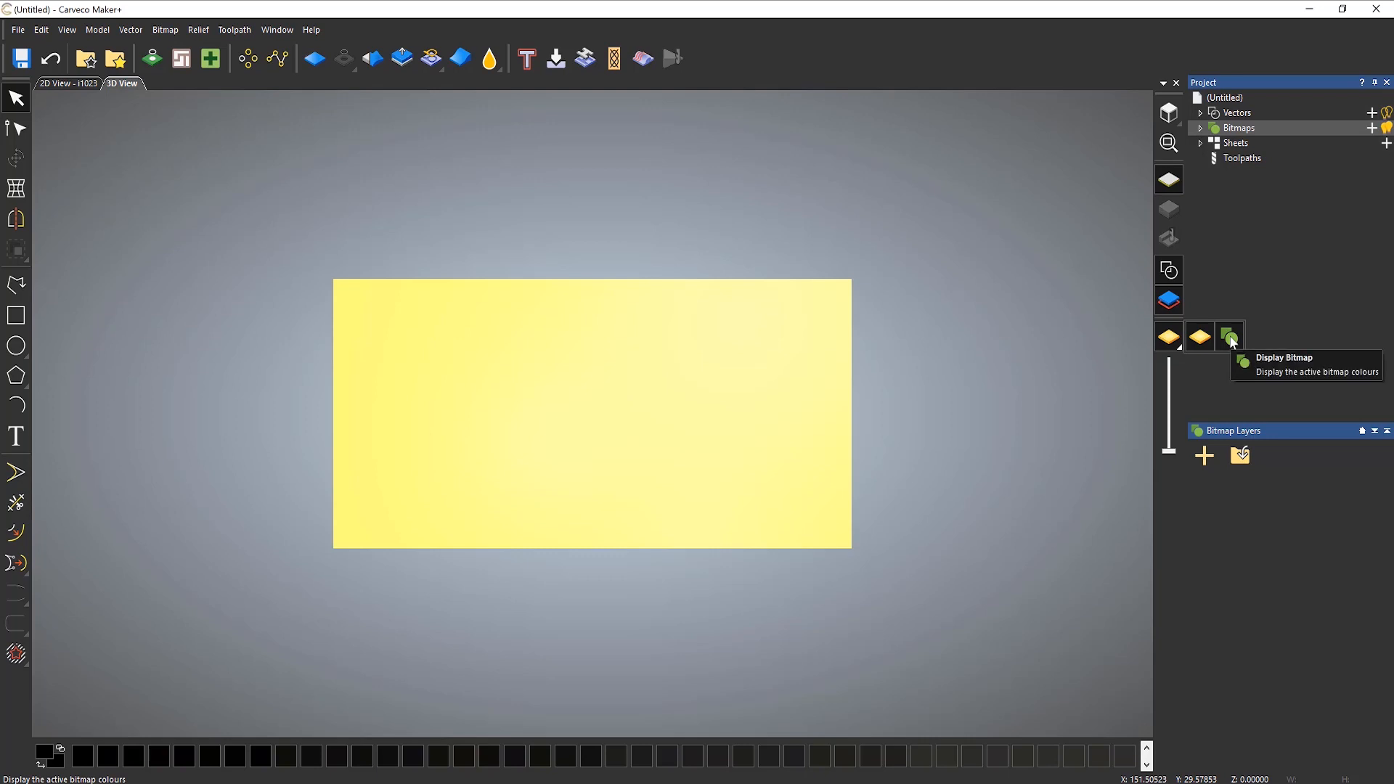
click(1230, 336)
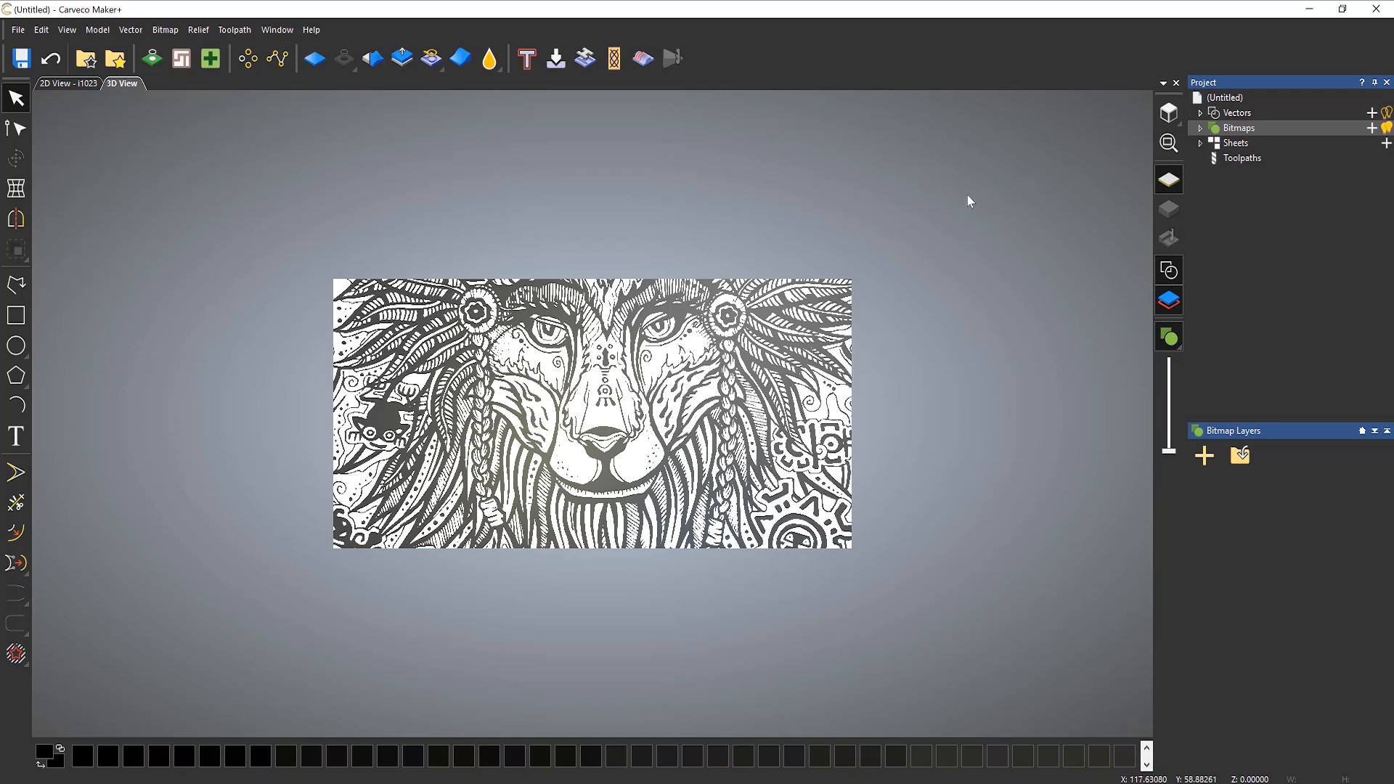
Step: Delete the unscaled i1023 bitmap layer
click(1202, 128)
right_click(1249, 145)
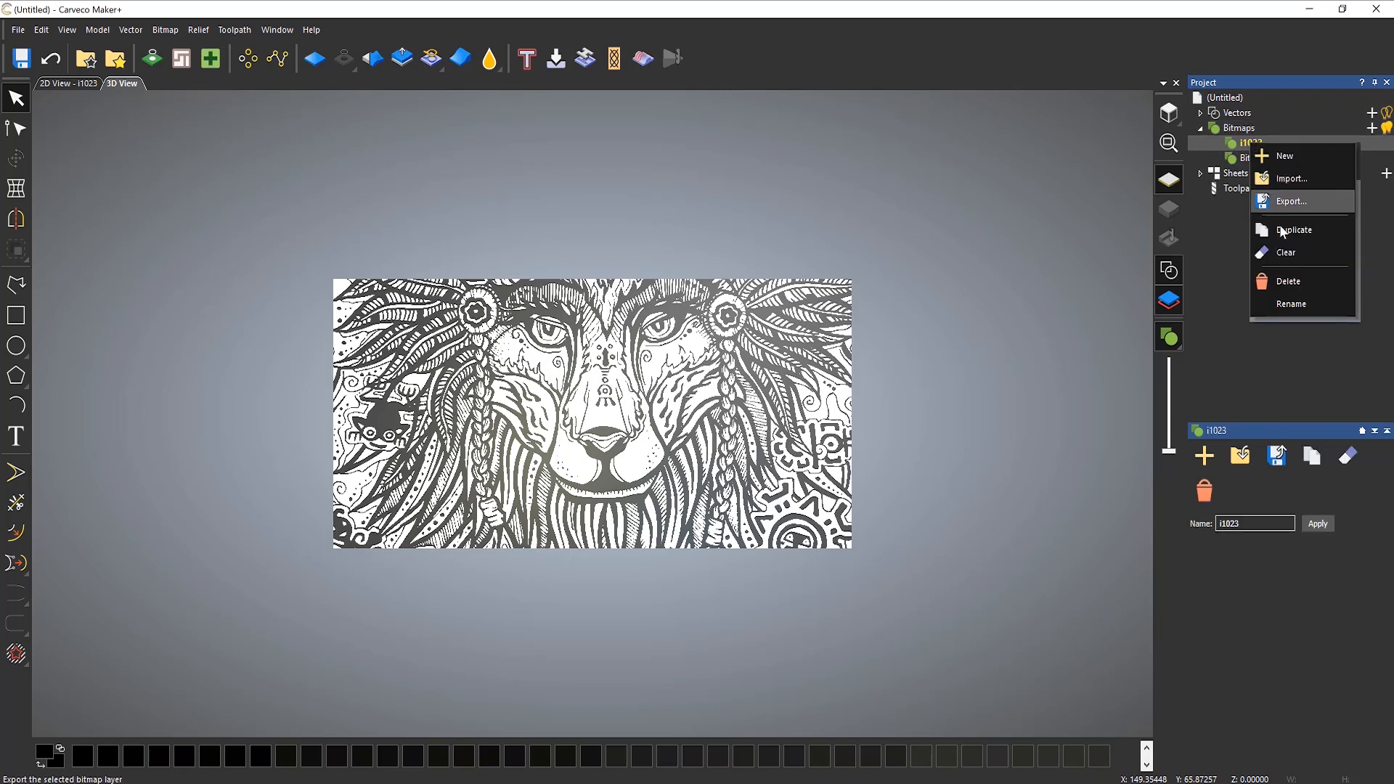
click(1291, 281)
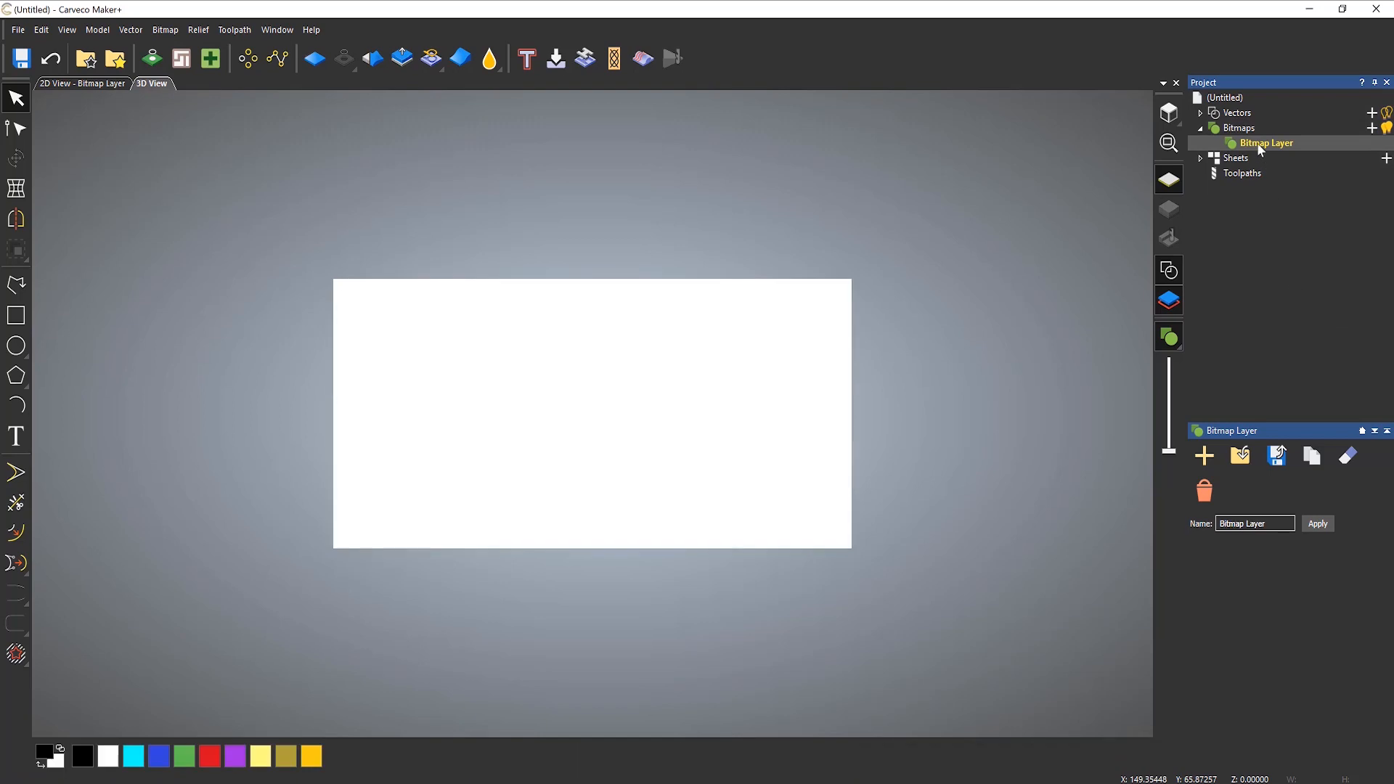
Step: Import the i1023 image as a bitmap layer with its scaling set to Fit
right_click(1251, 135)
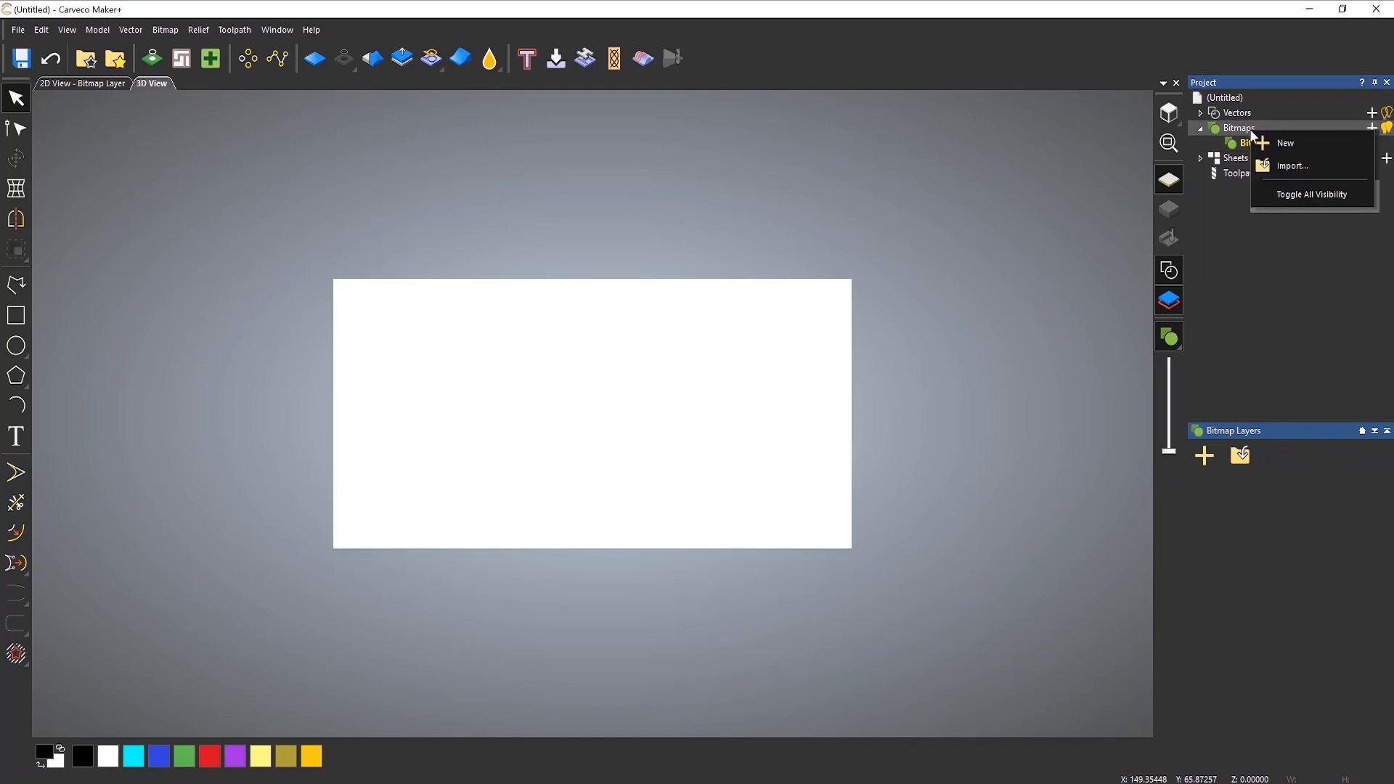
click(1287, 167)
click(626, 274)
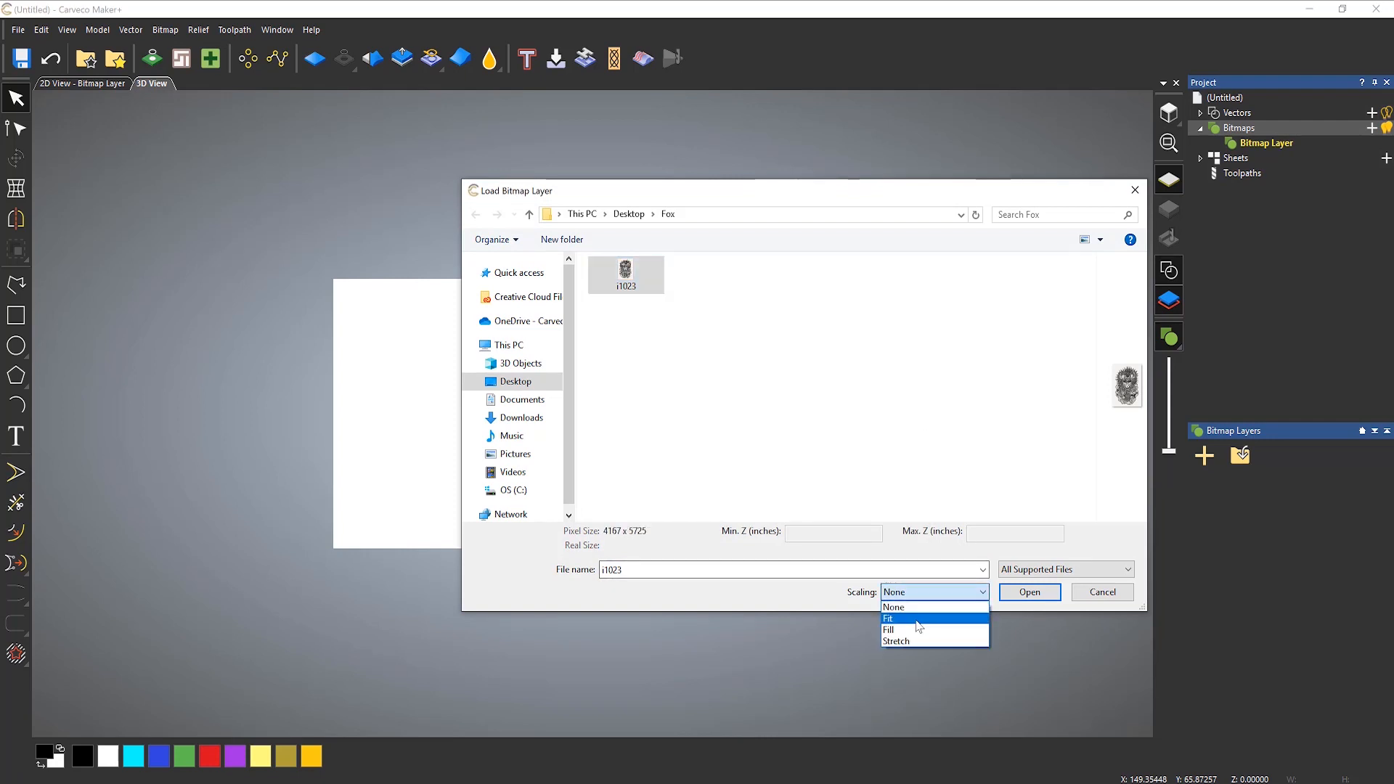
click(917, 623)
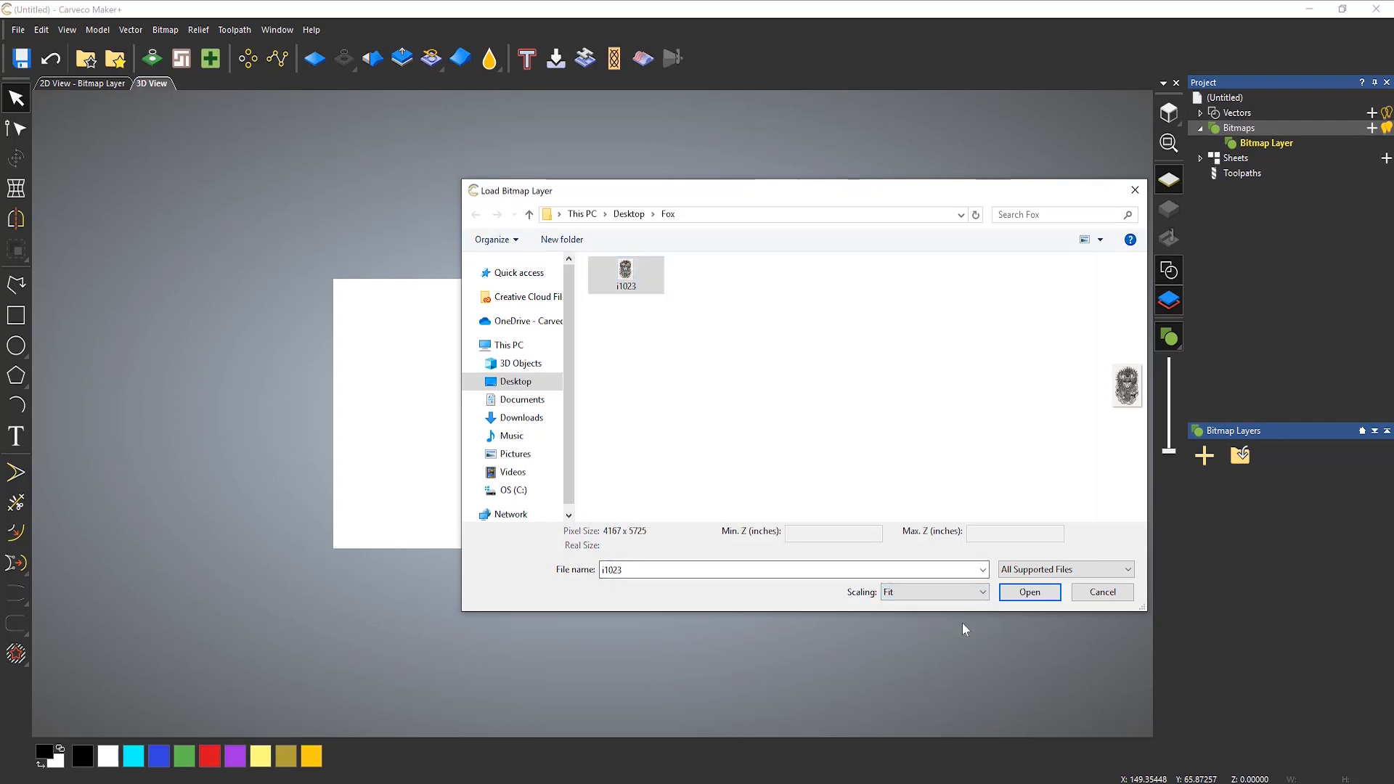
click(1027, 592)
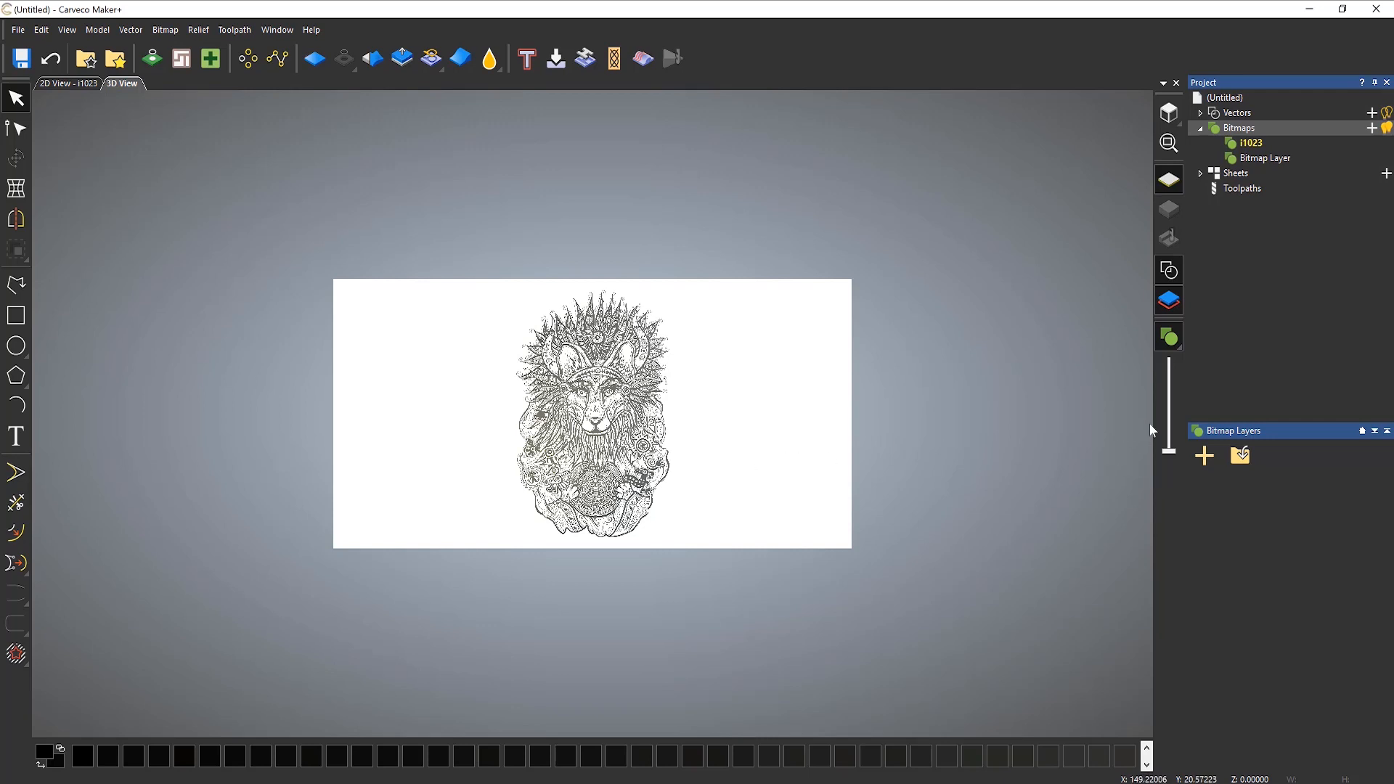
Step: Return the 3D view to the shaded material and inspect the bitmap's line detail in the 2D view
mouse_move(1174, 341)
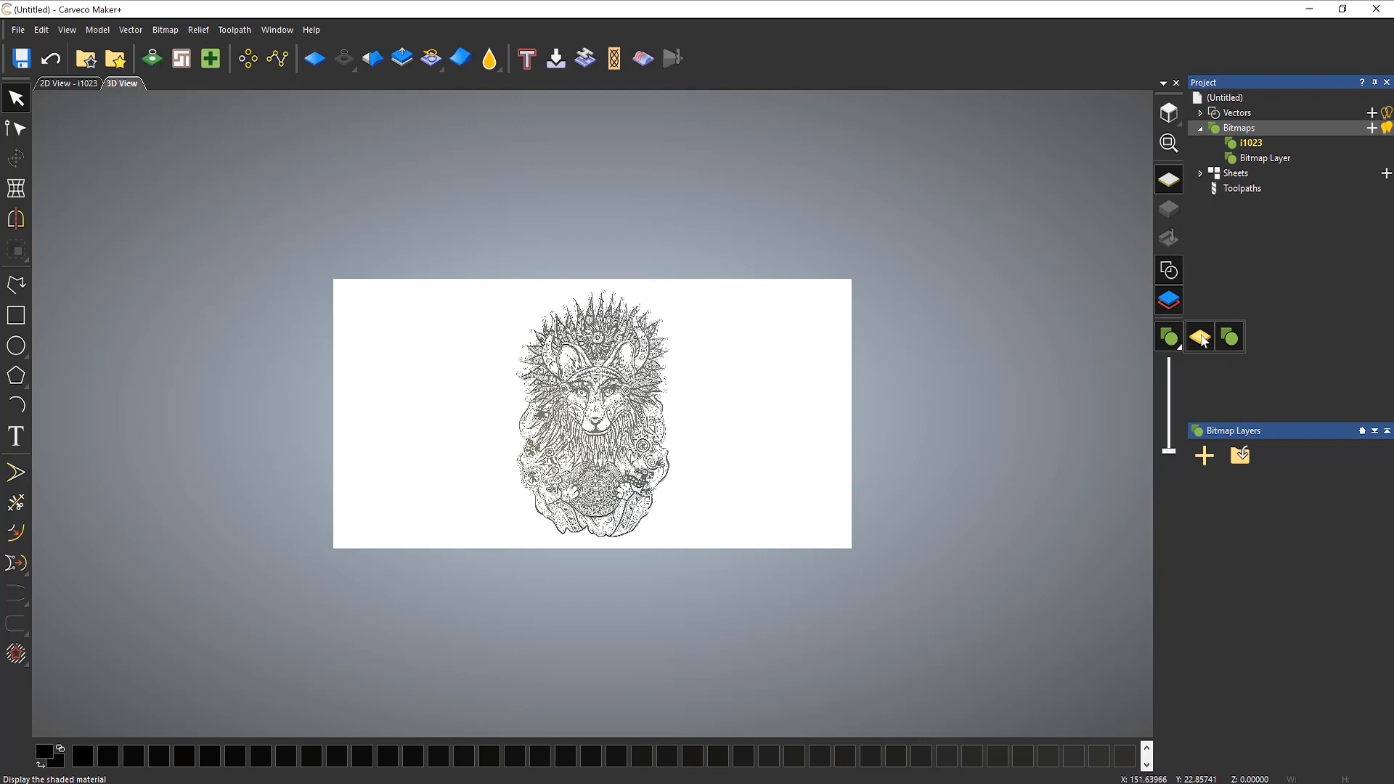
click(1201, 336)
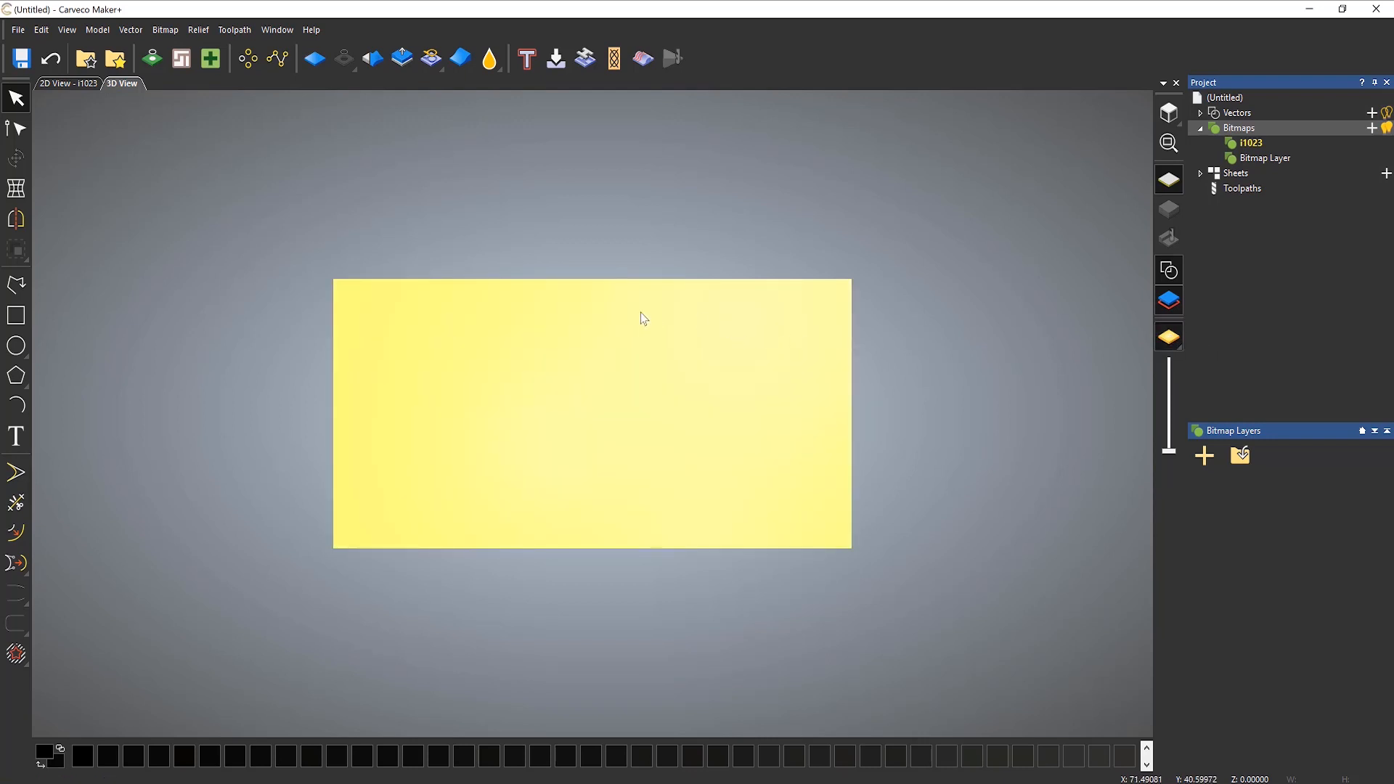
click(72, 84)
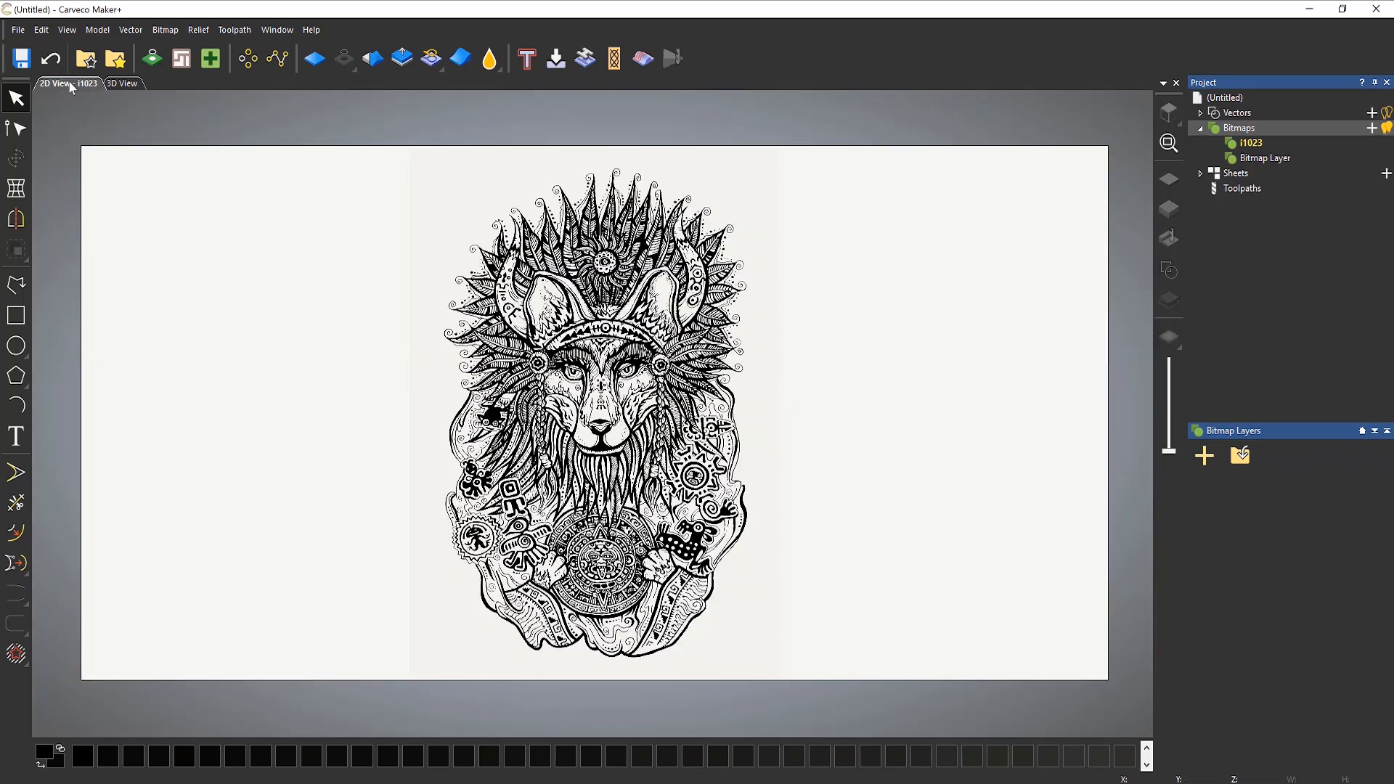
scroll(439, 366, up, 2)
scroll(748, 425, up, 3)
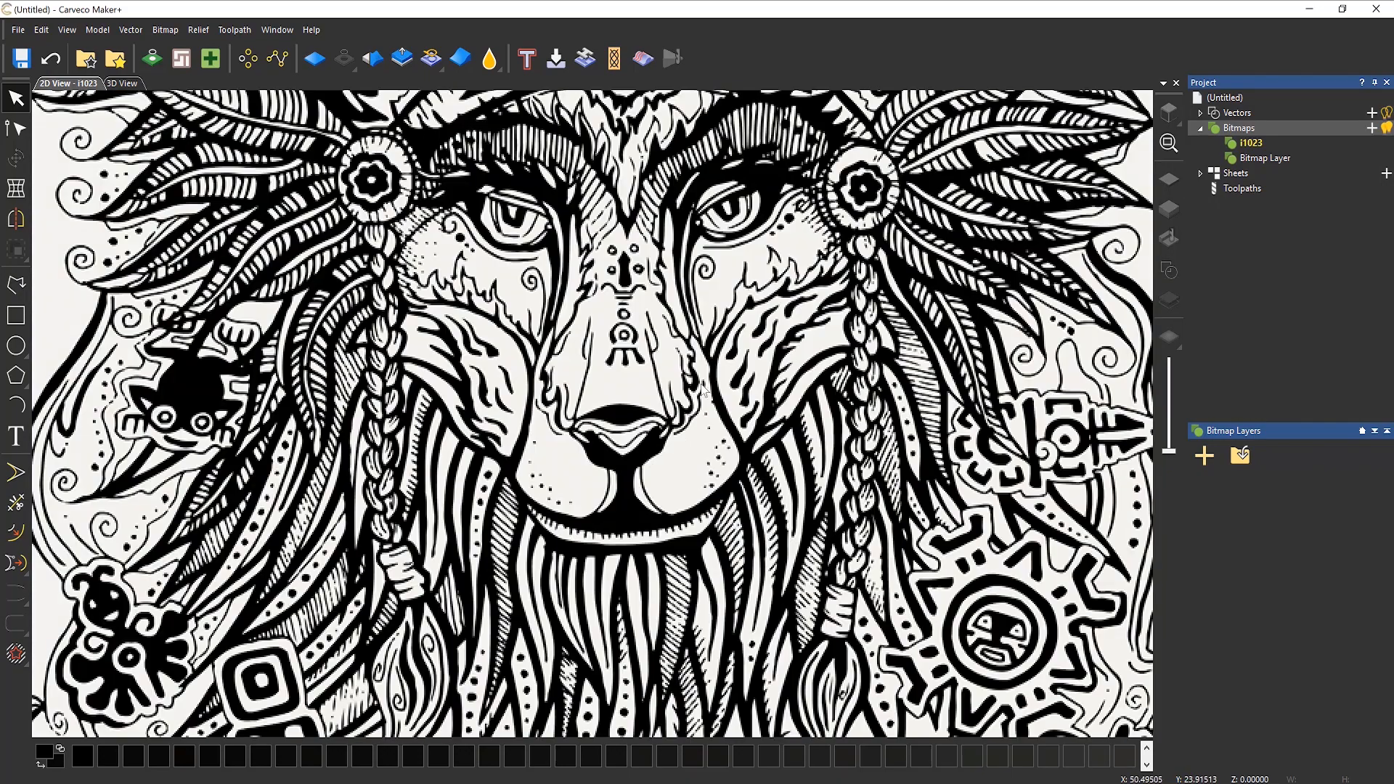
scroll(606, 397, down, 2)
scroll(608, 397, down, 3)
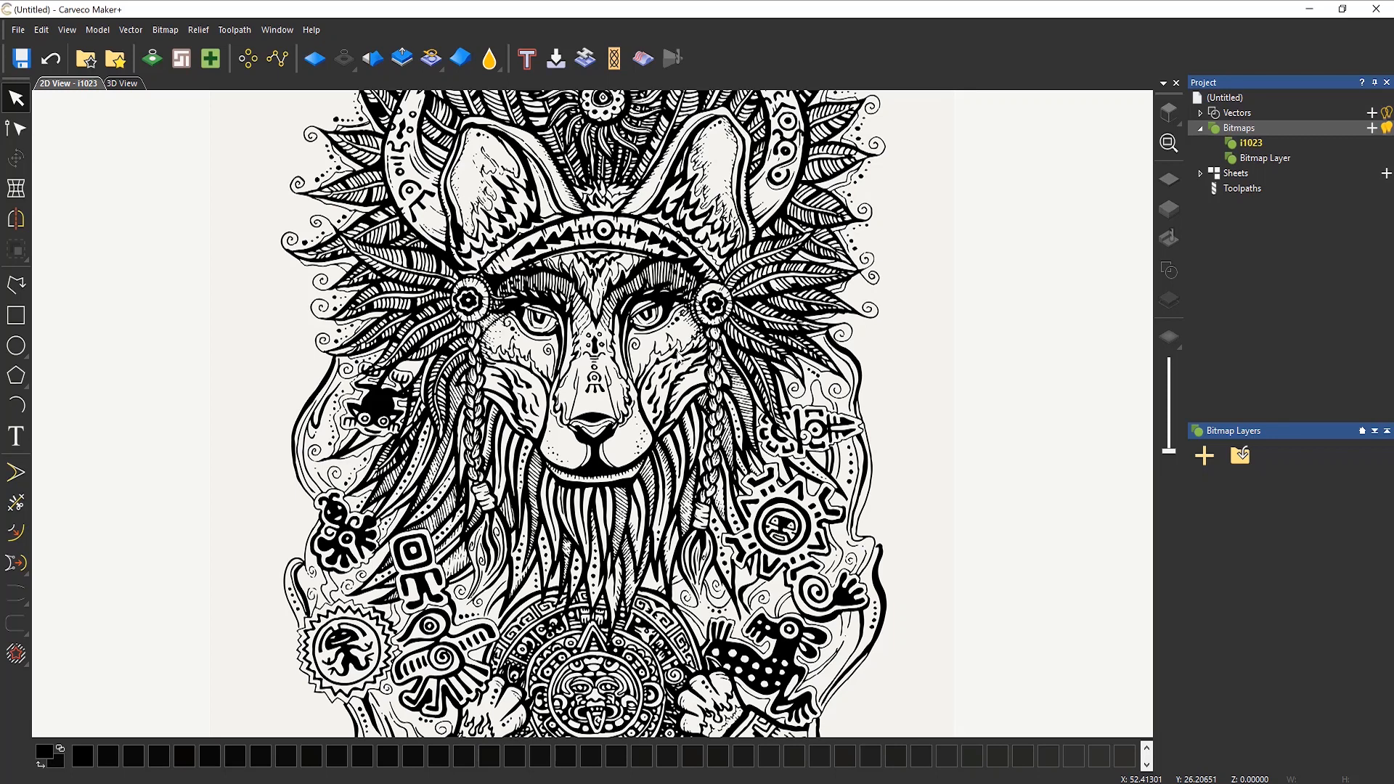
Step: Start Bitmap to Vector and reduce the image to a maximum of 2 colours
click(153, 64)
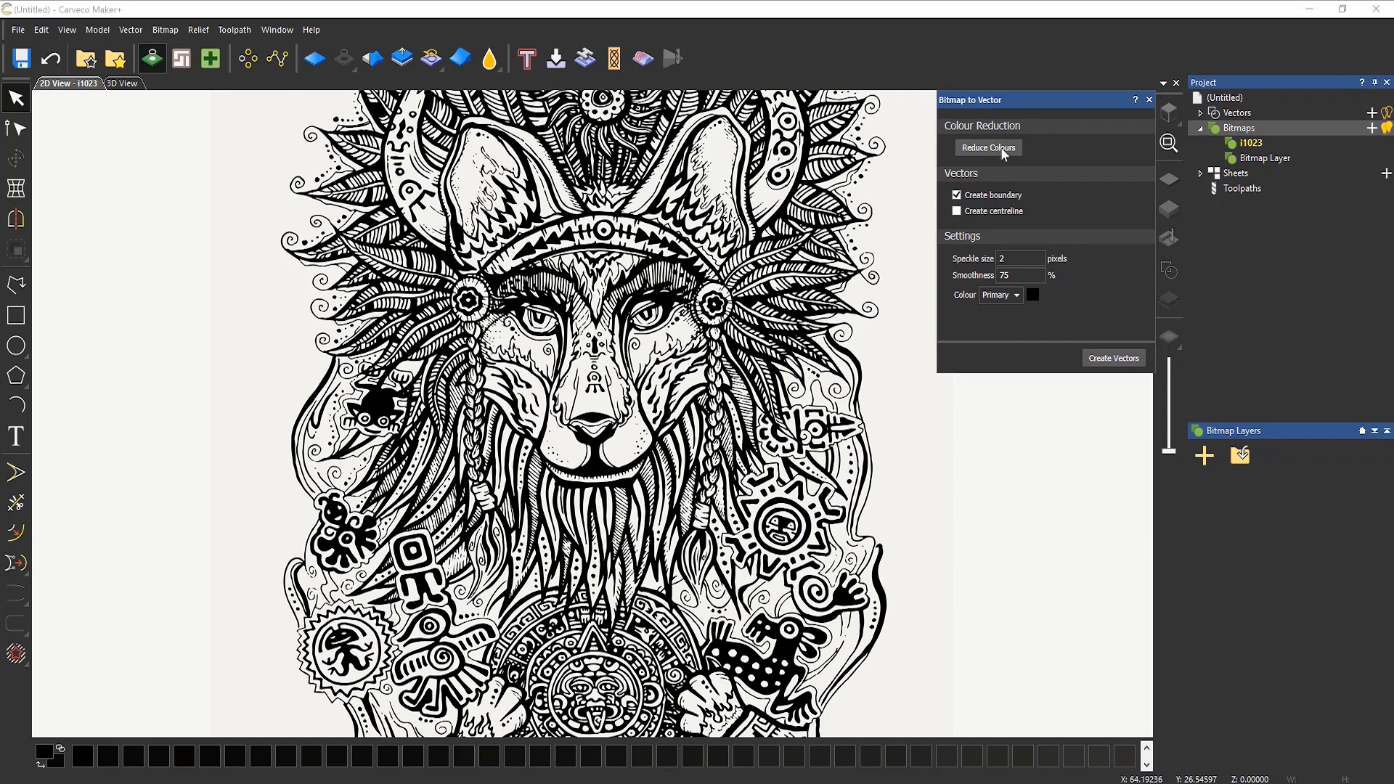
click(1000, 148)
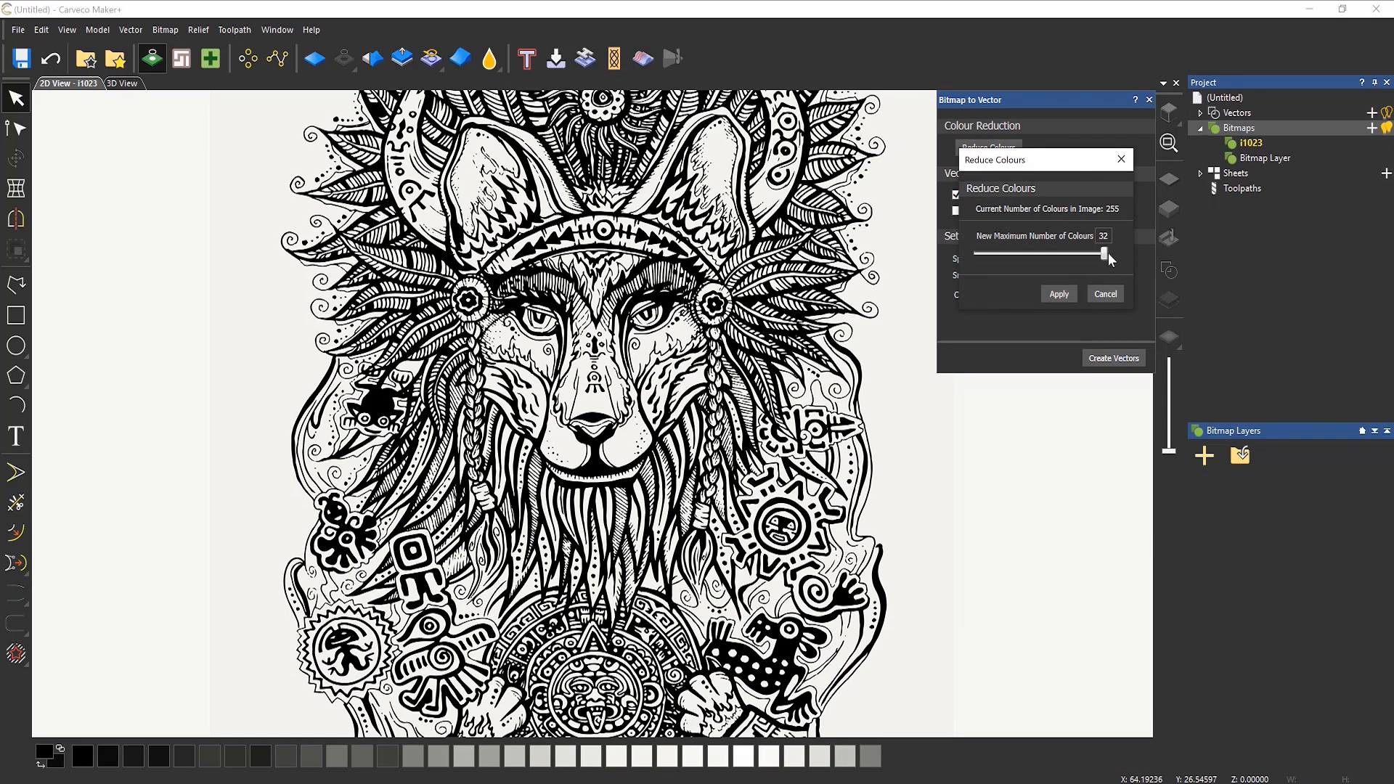
drag(1105, 254, 958, 254)
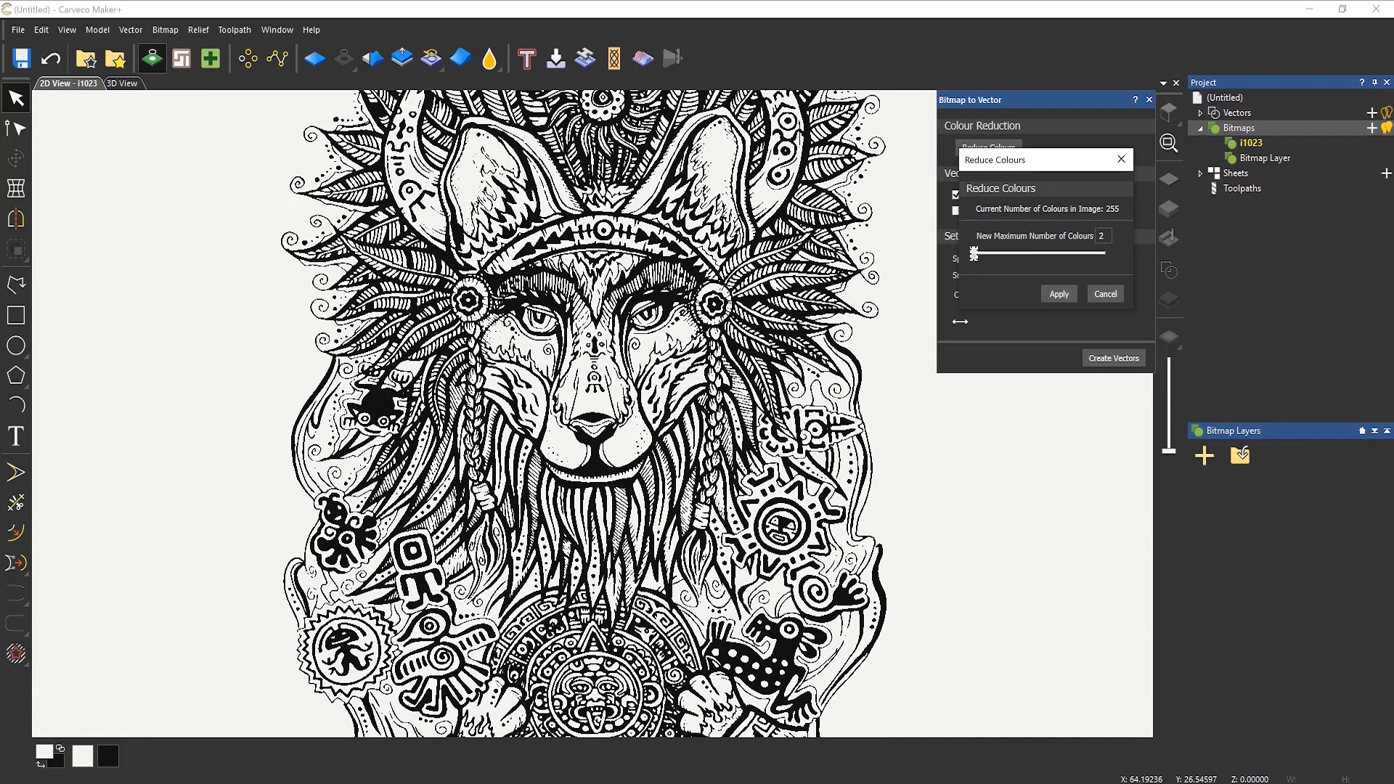
click(1067, 296)
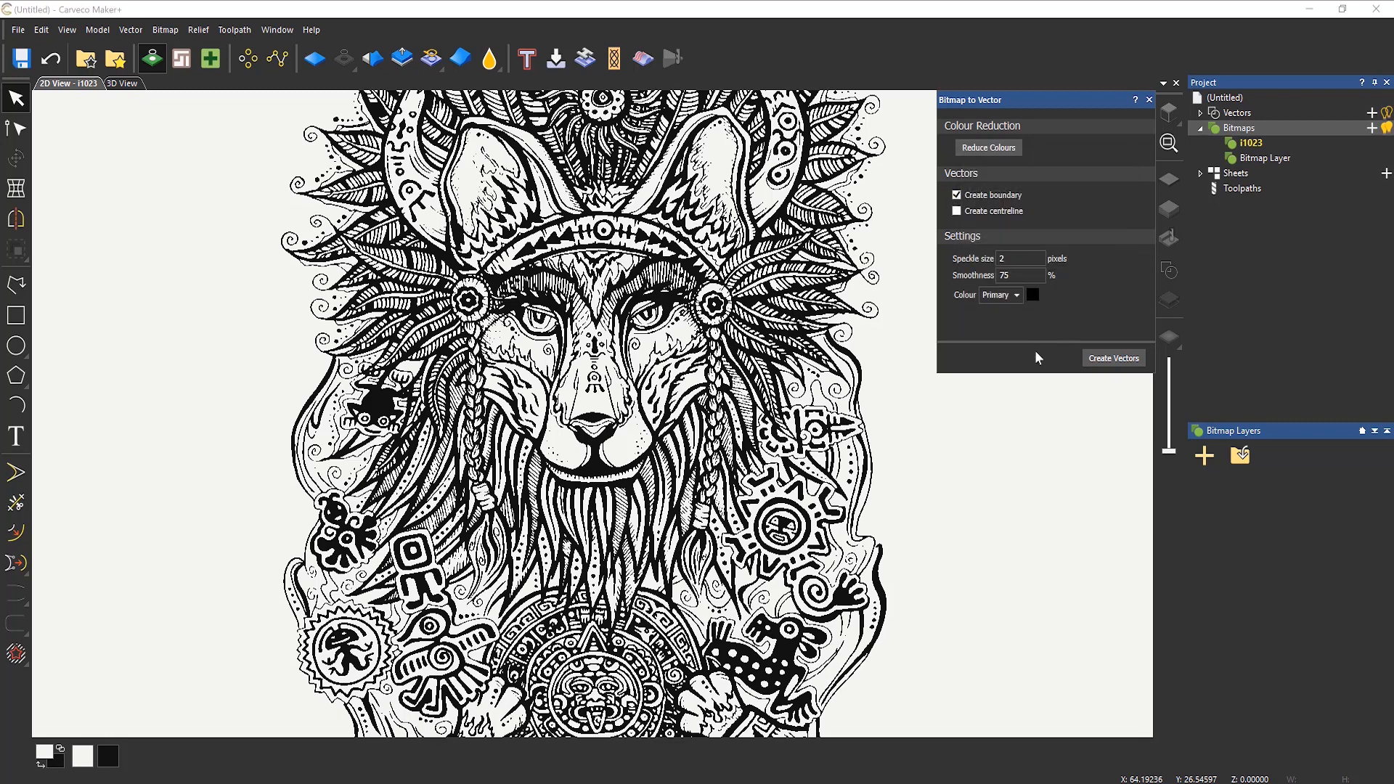
Step: Create boundary vectors from the Secondary colour of the bitmap
click(1018, 296)
click(1109, 363)
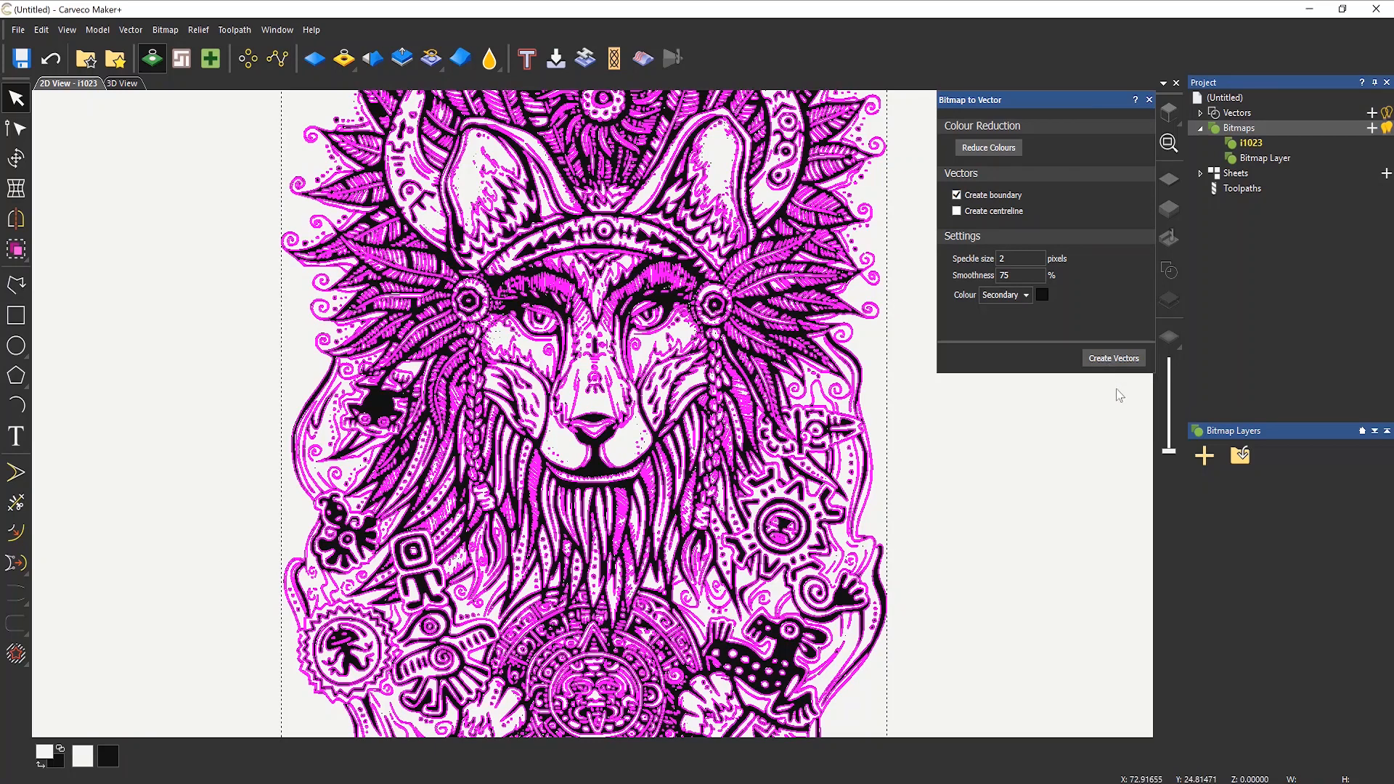
click(1149, 100)
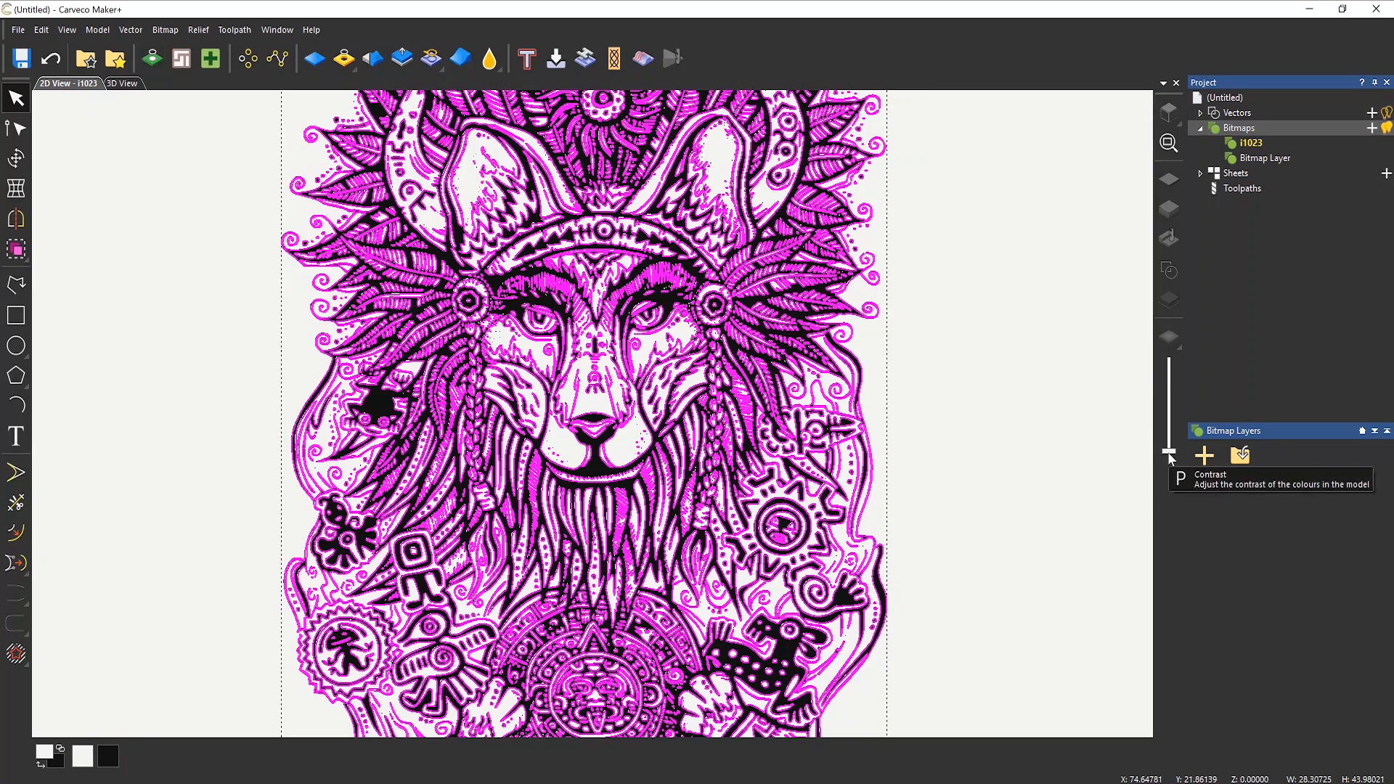
Step: Fade the bitmap with the contrast control and examine the traced vectors up close
drag(1168, 452, 1167, 363)
scroll(661, 372, up, 5)
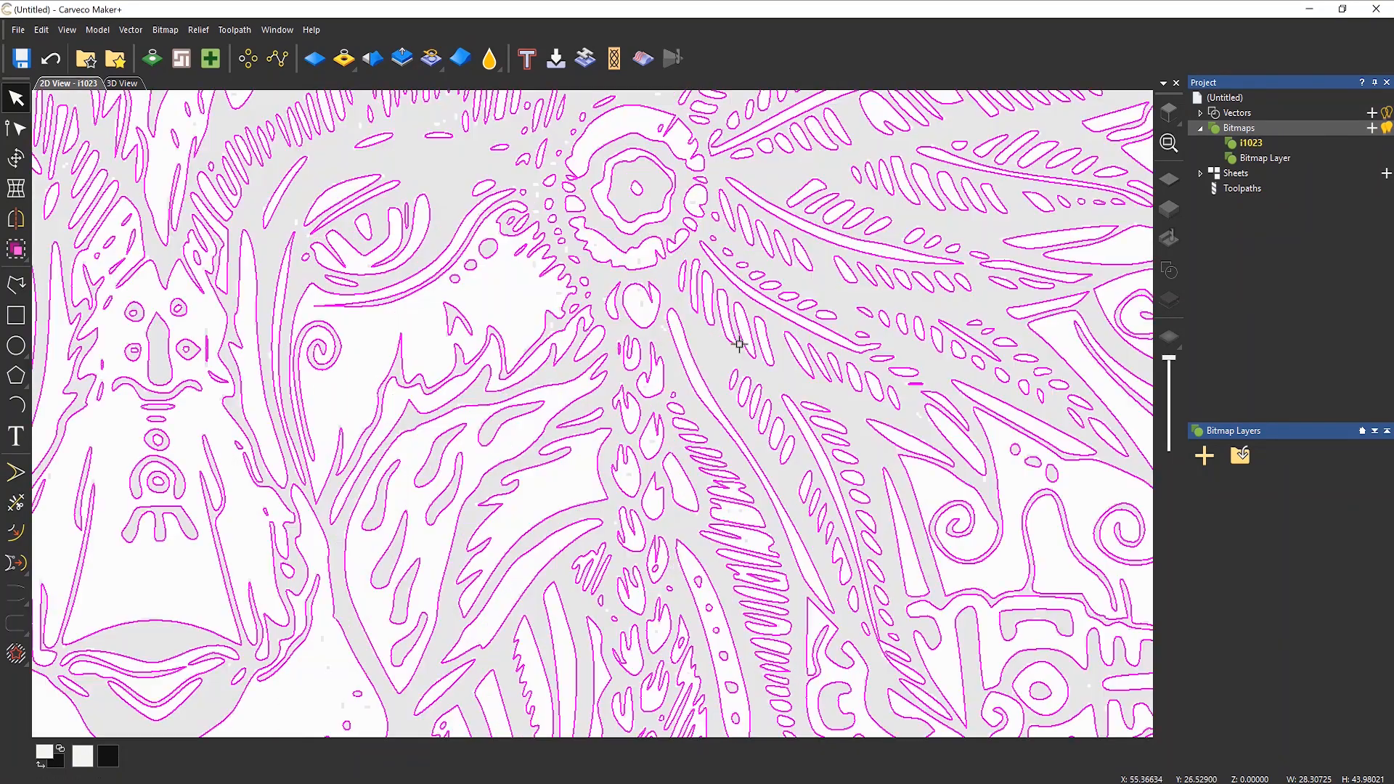
scroll(661, 371, down, 5)
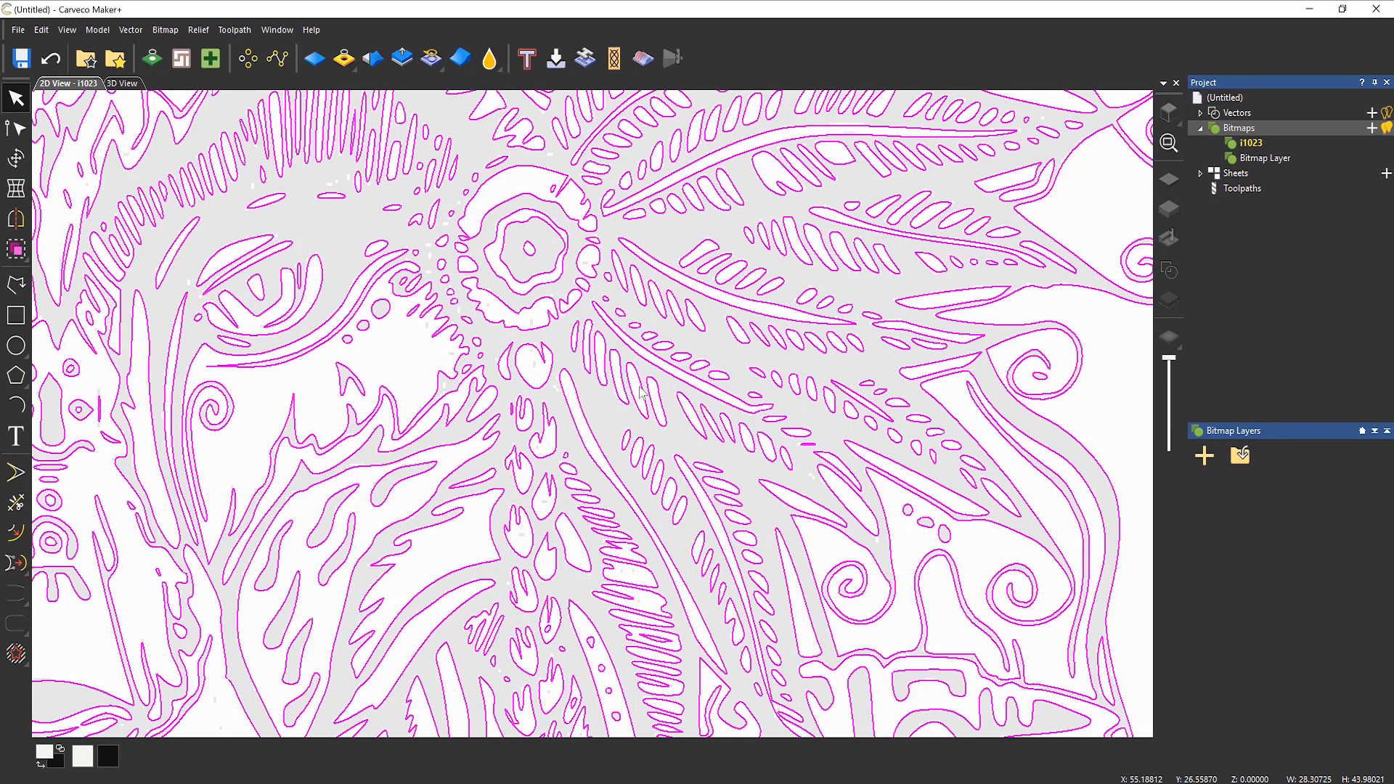
scroll(580, 381, down, 5)
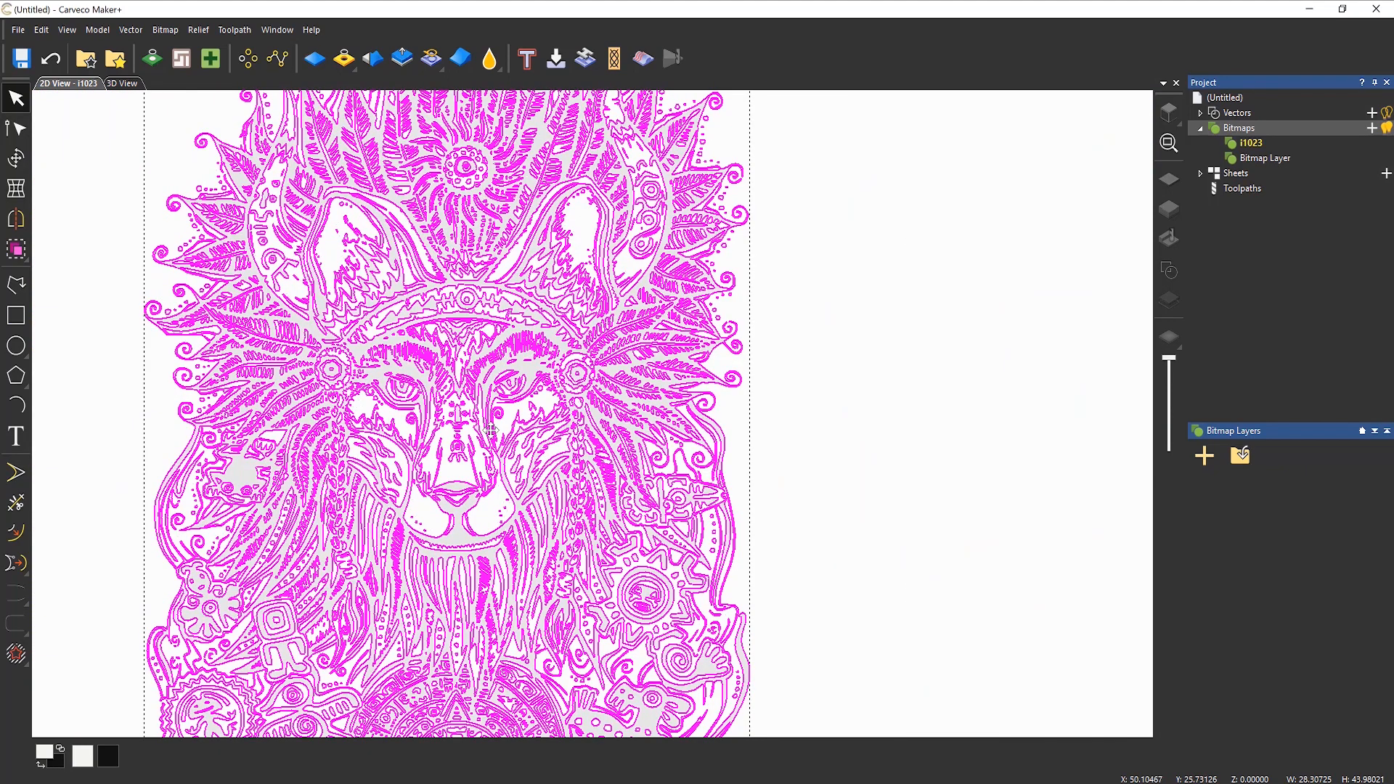
scroll(573, 477, down, 3)
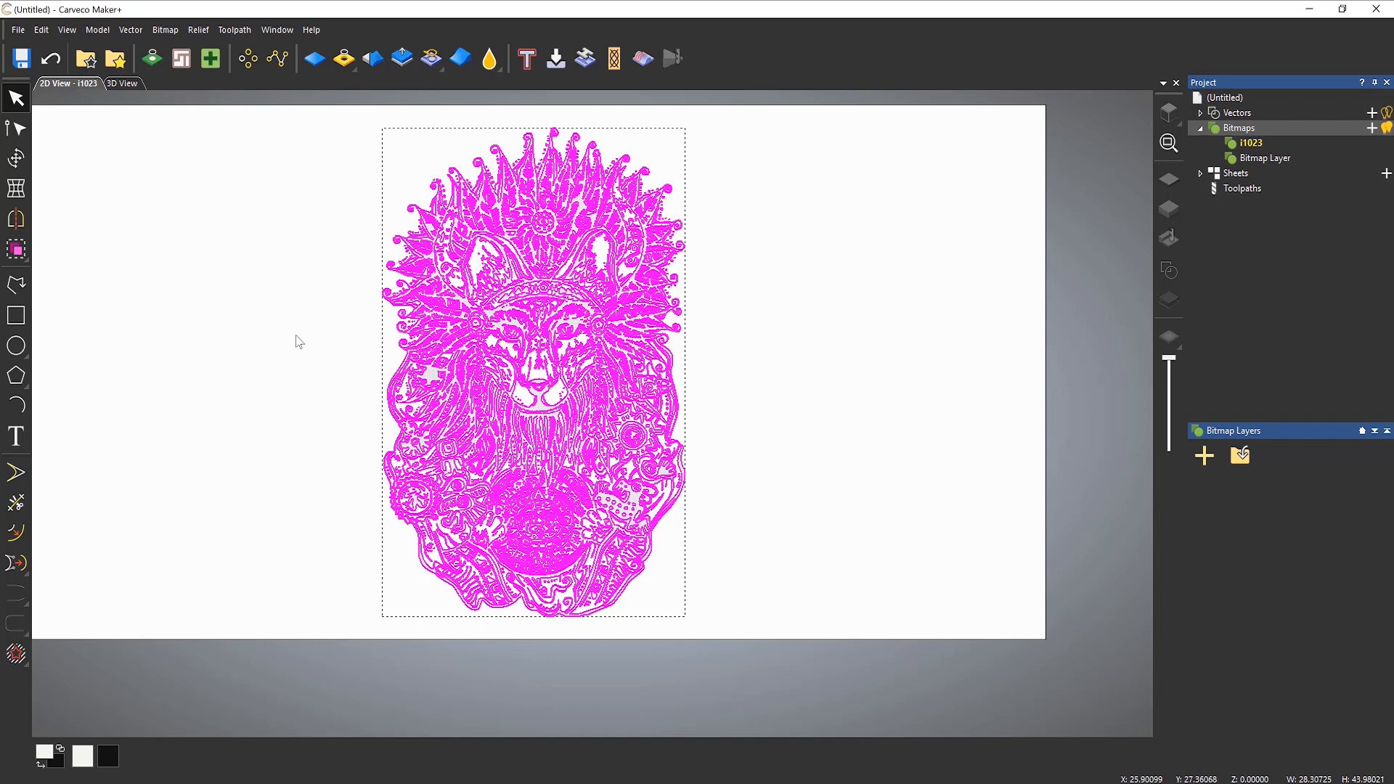
Step: Rotate the traced vectors 90 degrees clockwise and centre them in the model
click(24, 164)
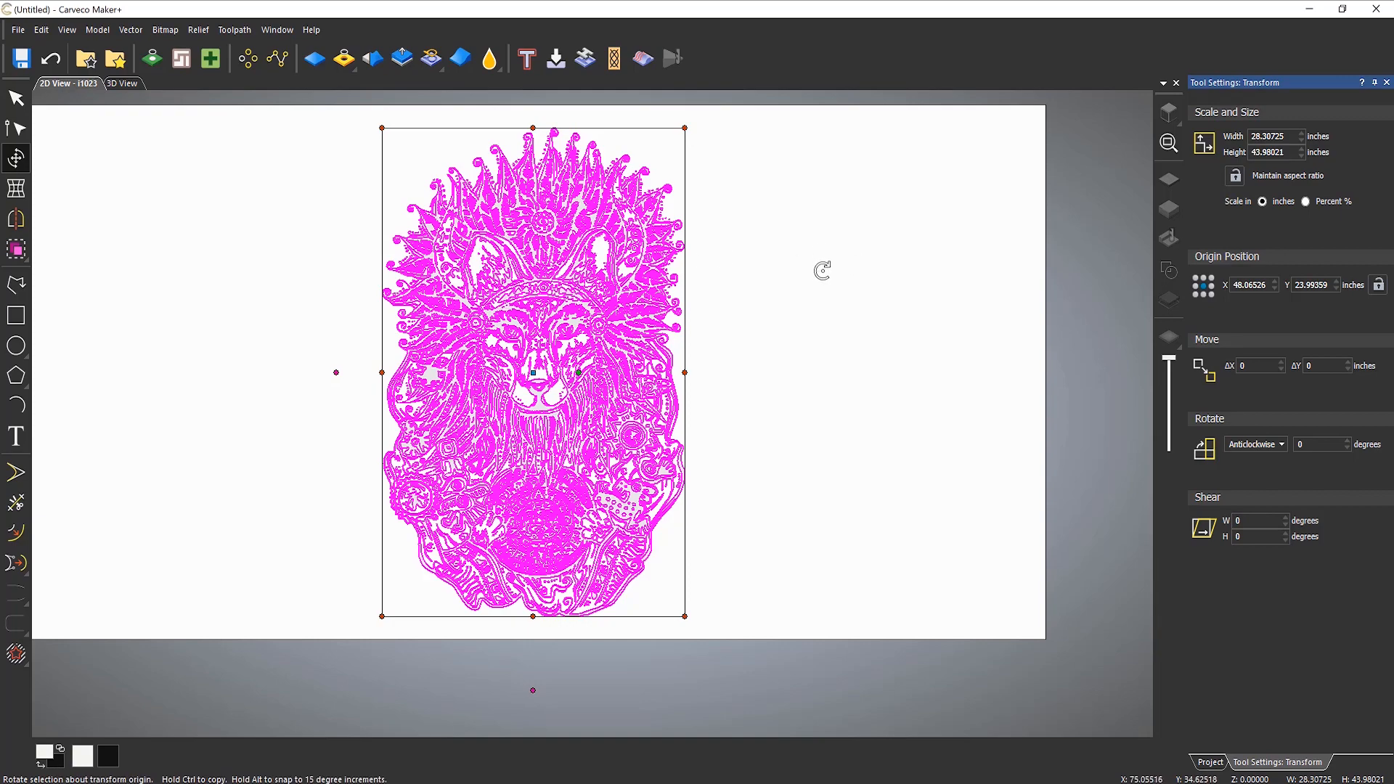
drag(821, 271, 578, 627)
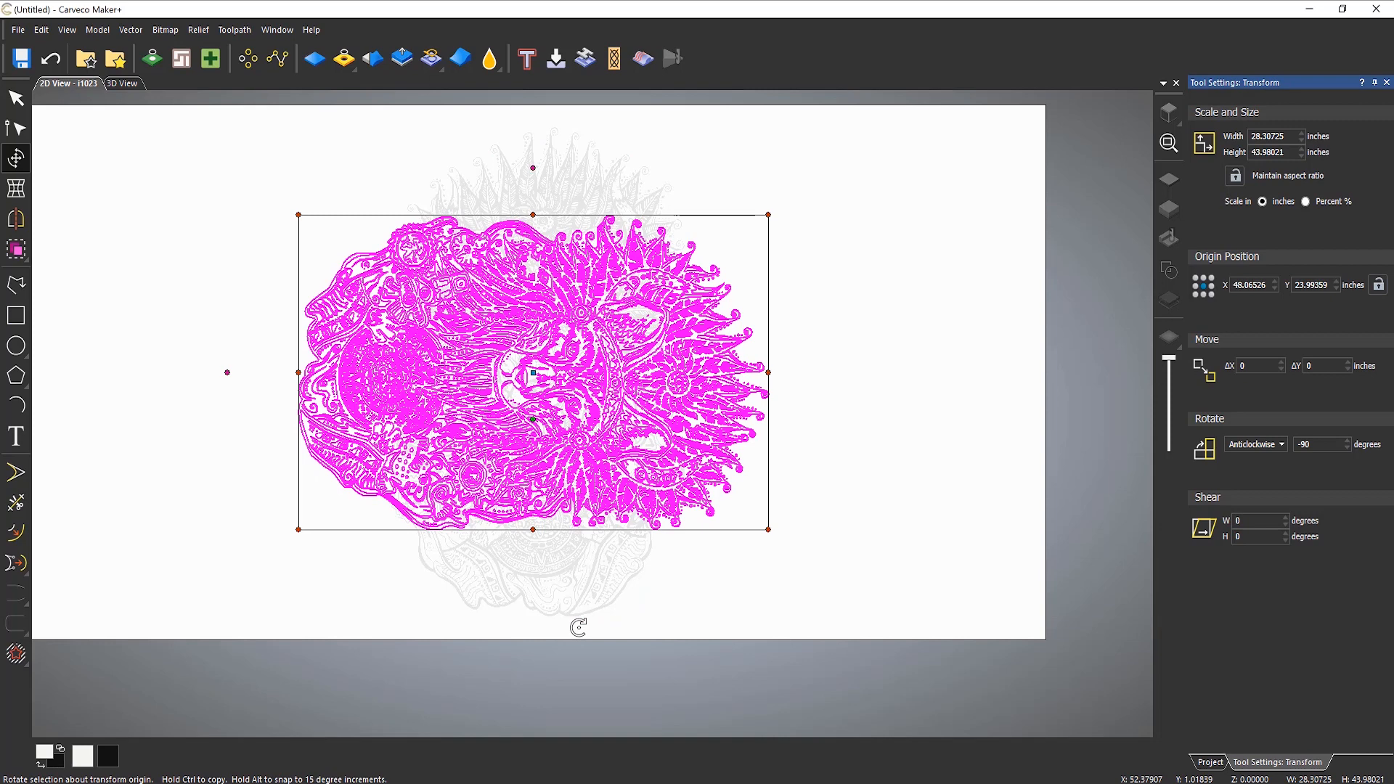
key(F9)
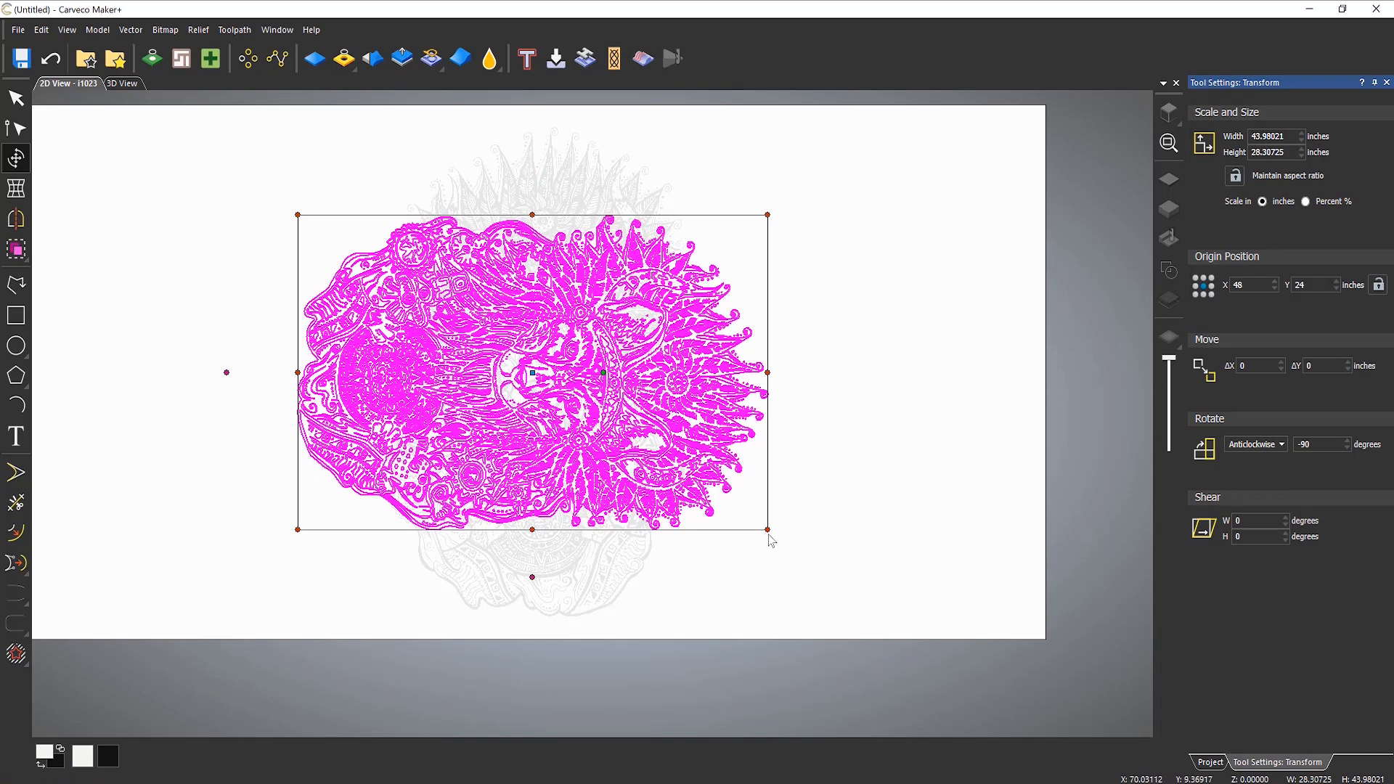
Step: Scale the traced vectors up proportionally about the model centre to about 73.8 x 47.3 inches and deselect them
drag(768, 530, 928, 637)
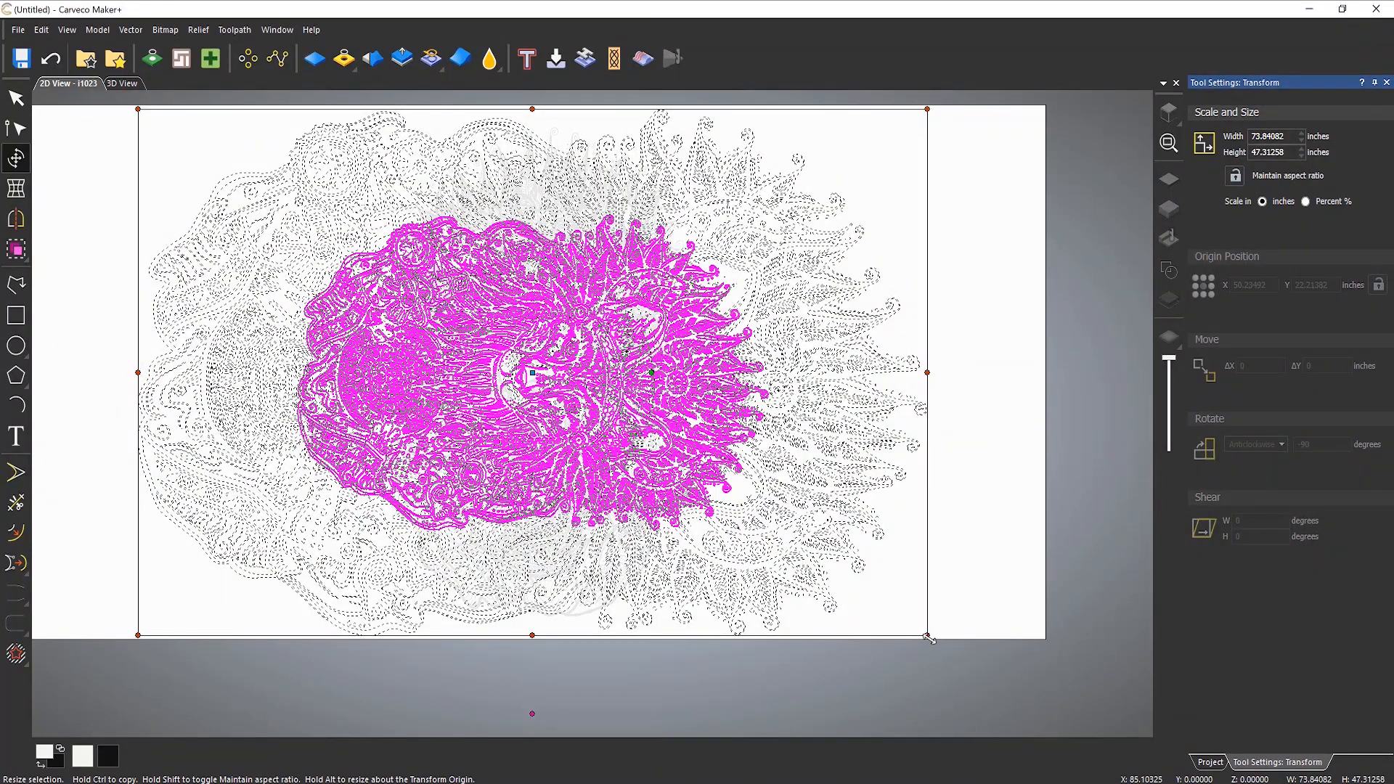
drag(928, 637, 928, 637)
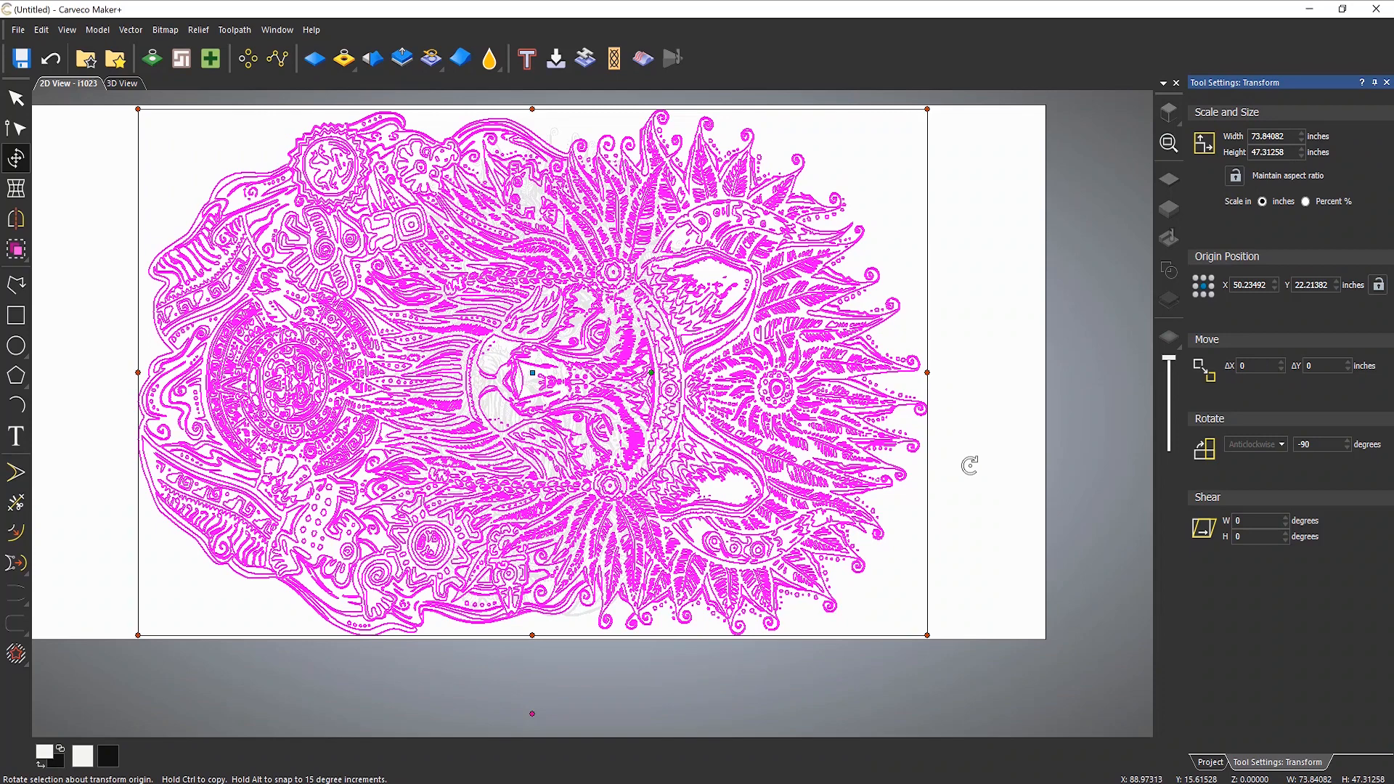
key(Escape)
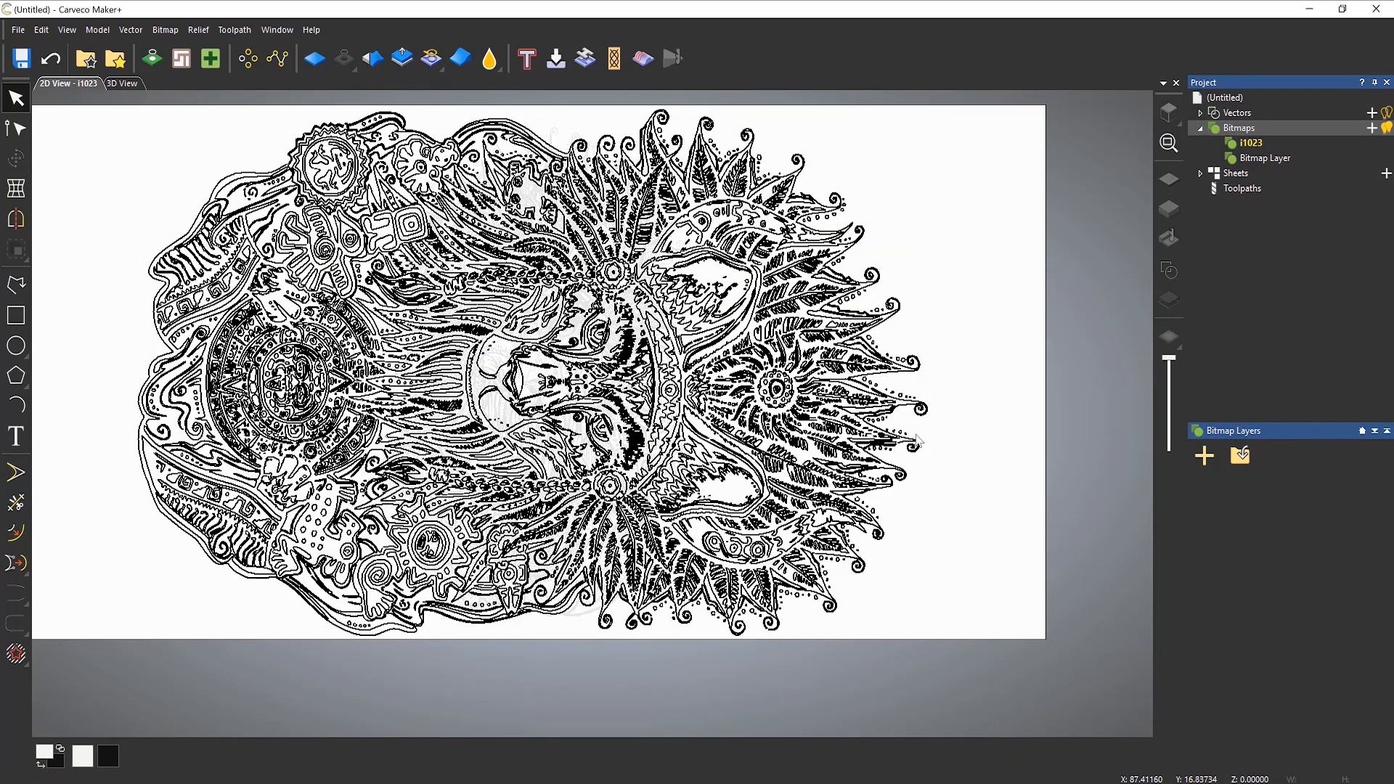
Step: In the 3D view, move the whole traced artwork against the left edge of the model and deselect it
scroll(864, 437, down, 1)
scroll(490, 392, up, 1)
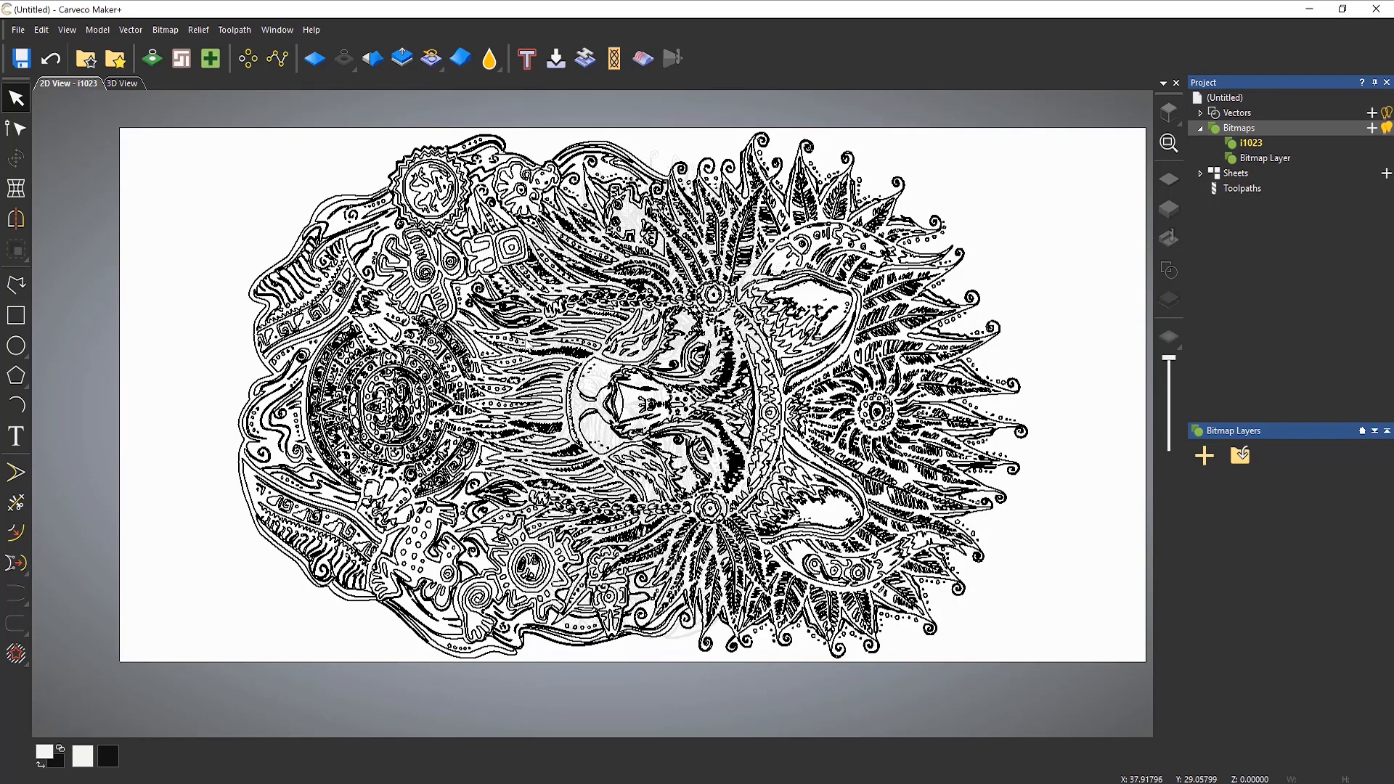
click(124, 84)
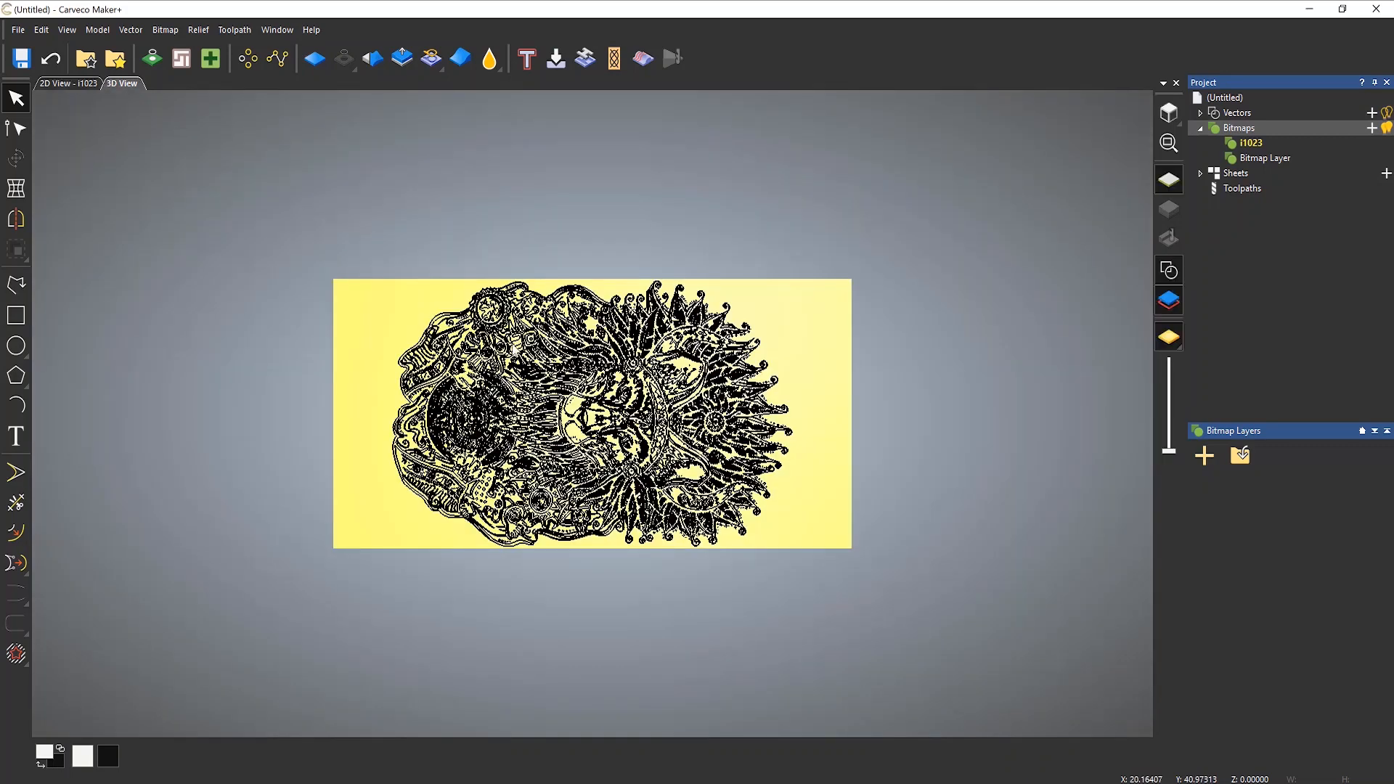
scroll(589, 438, up, 1)
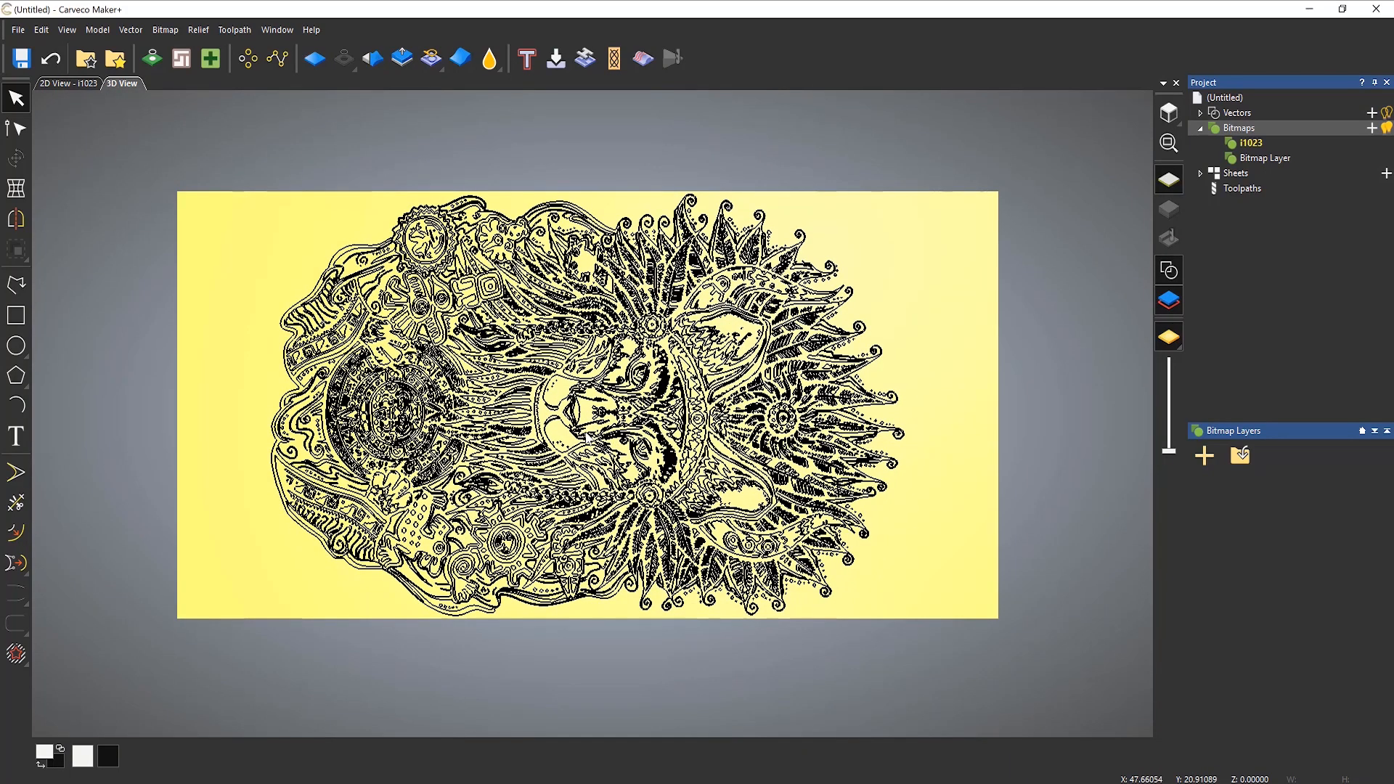
scroll(588, 437, up, 1)
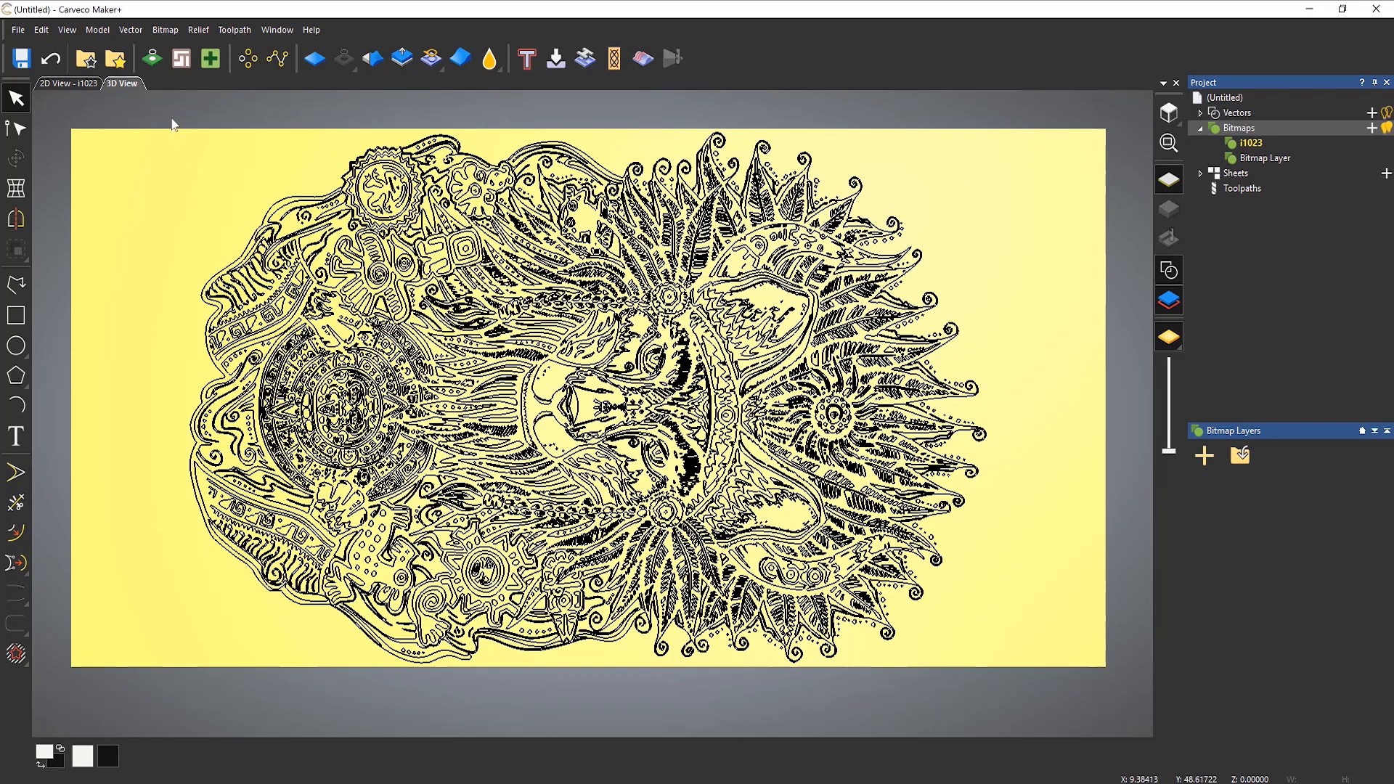
drag(171, 119, 1095, 716)
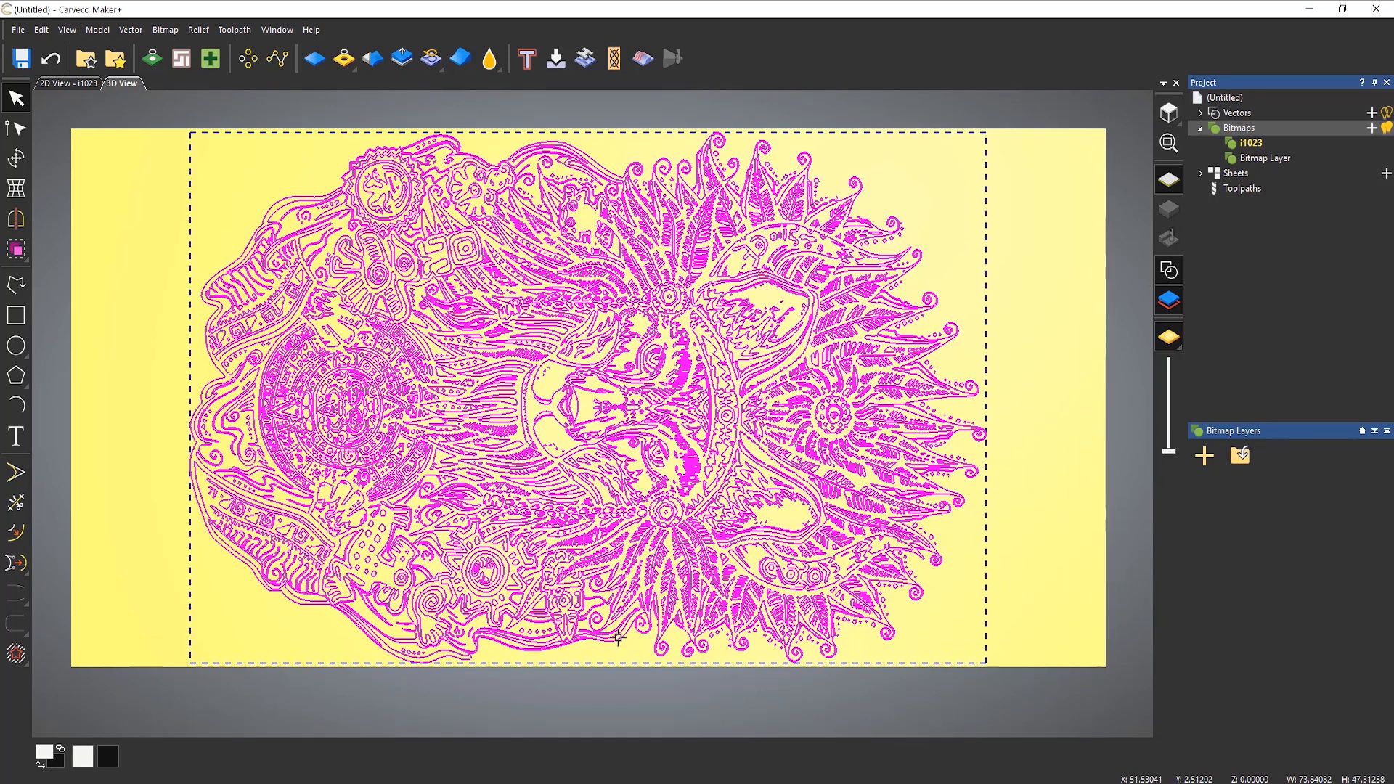
drag(284, 589, 168, 585)
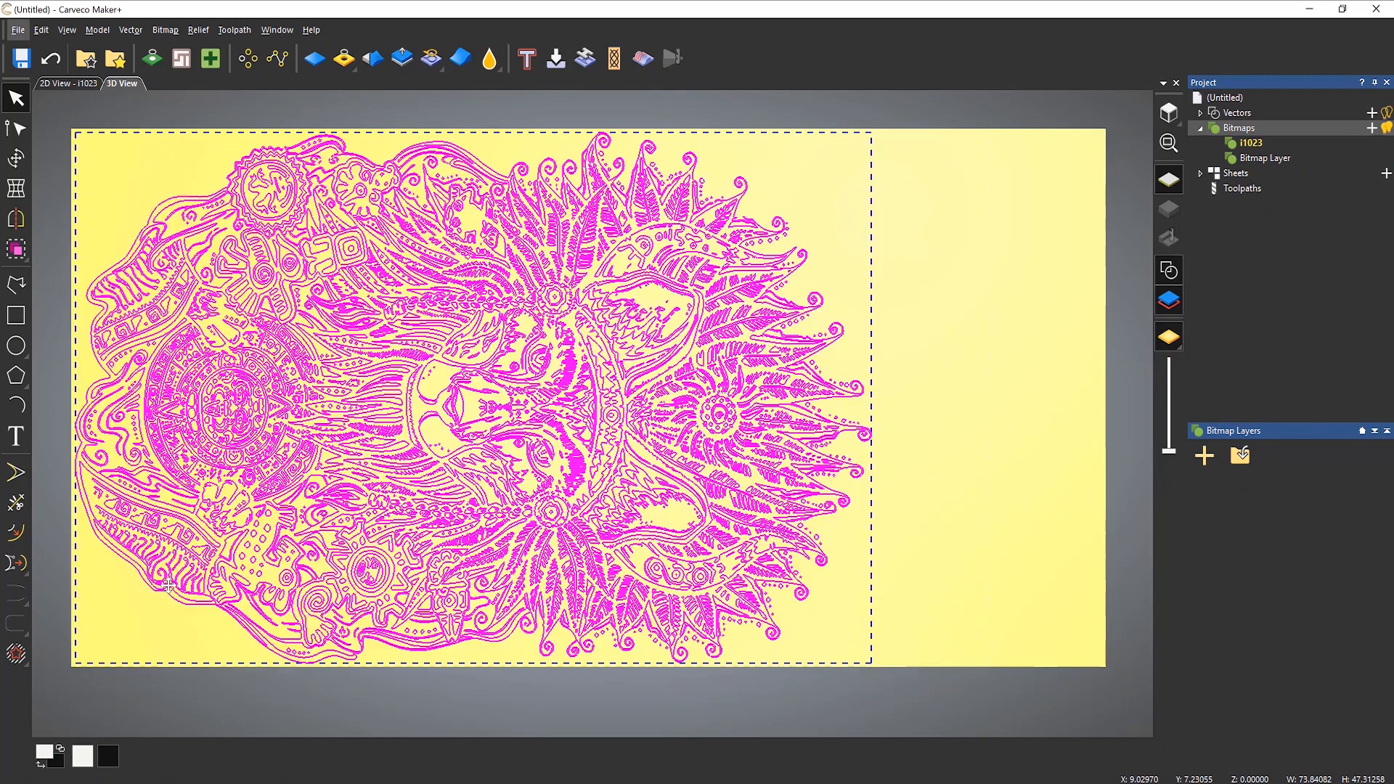
click(931, 549)
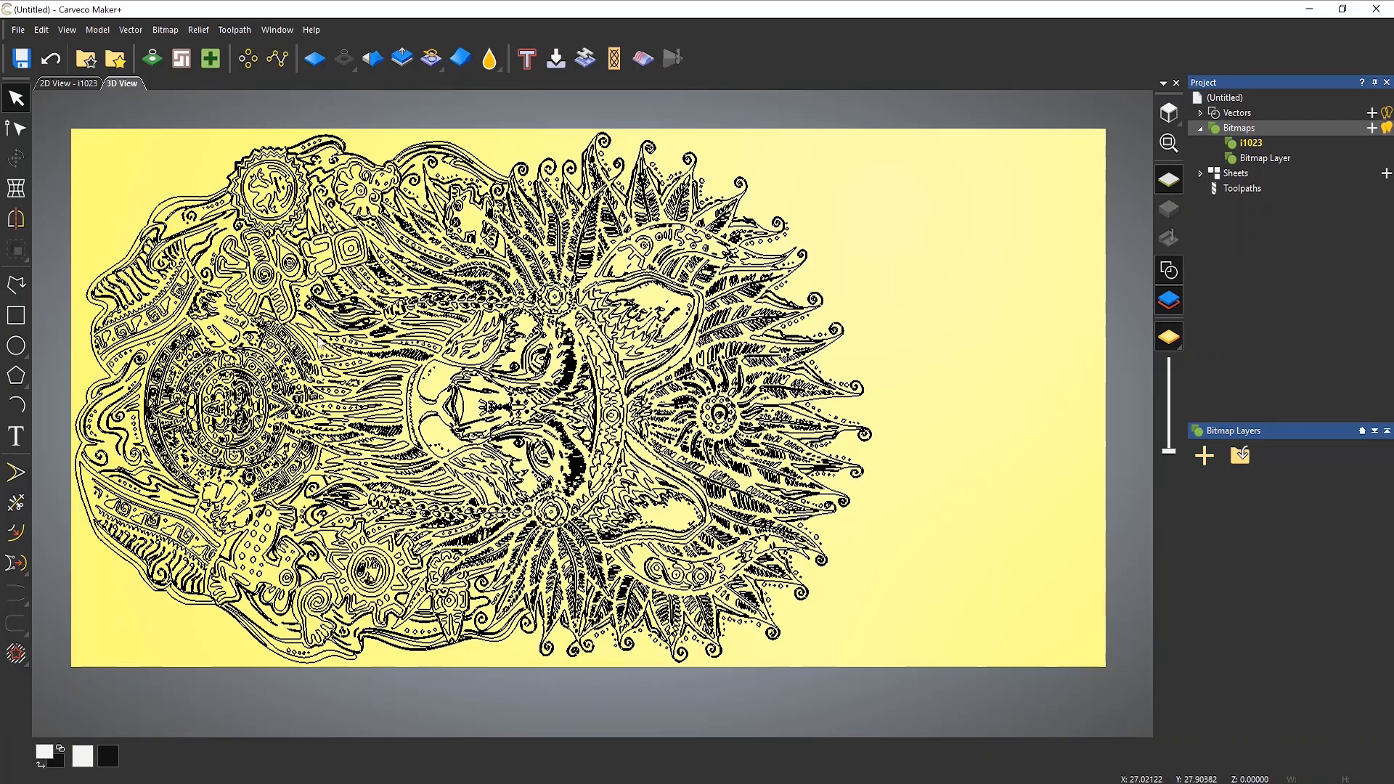
Step: Set up a V-Bit Carving toolpath on all the artwork vectors with the V-Bit 1.25 Inch 90 degree carving tool
mouse_move(51, 106)
mouse_down()
mouse_move(431, 444)
mouse_move(929, 685)
mouse_up()
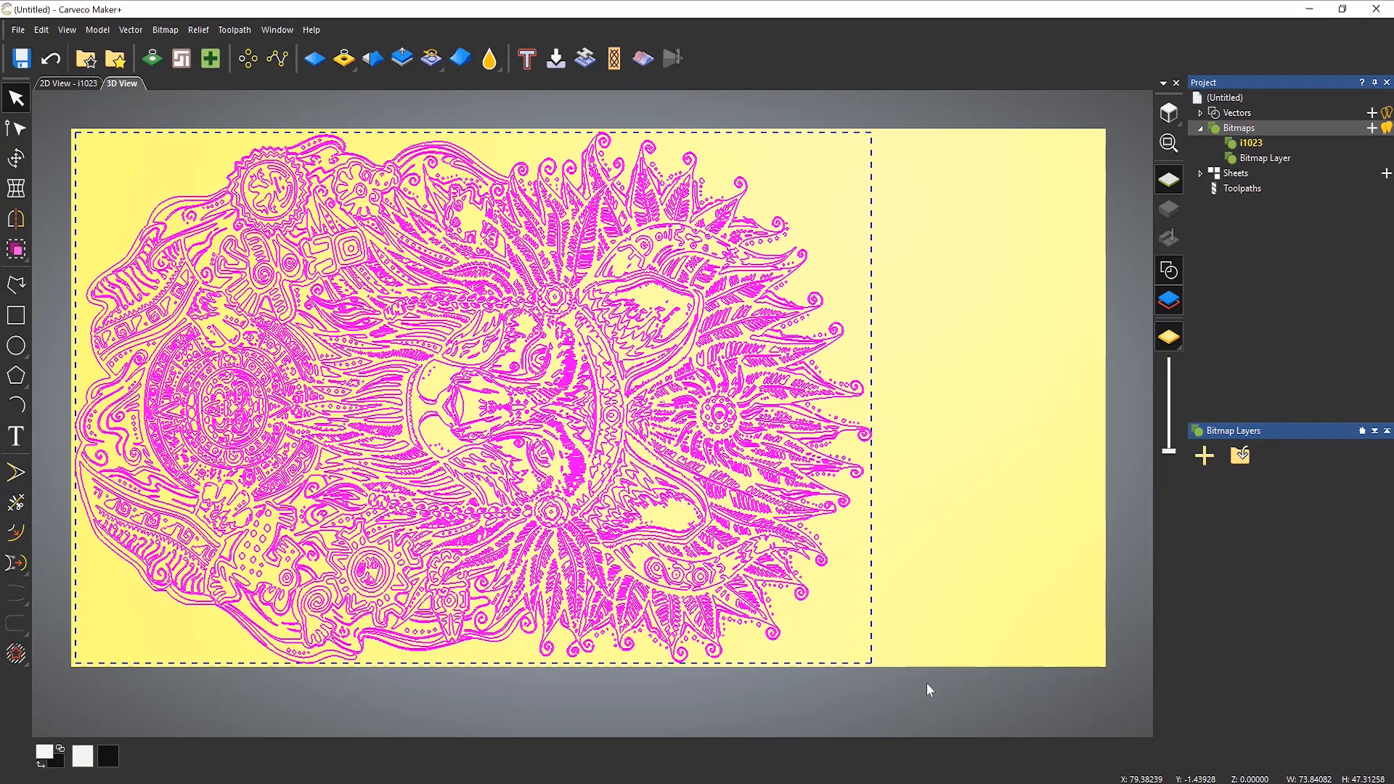
click(1246, 191)
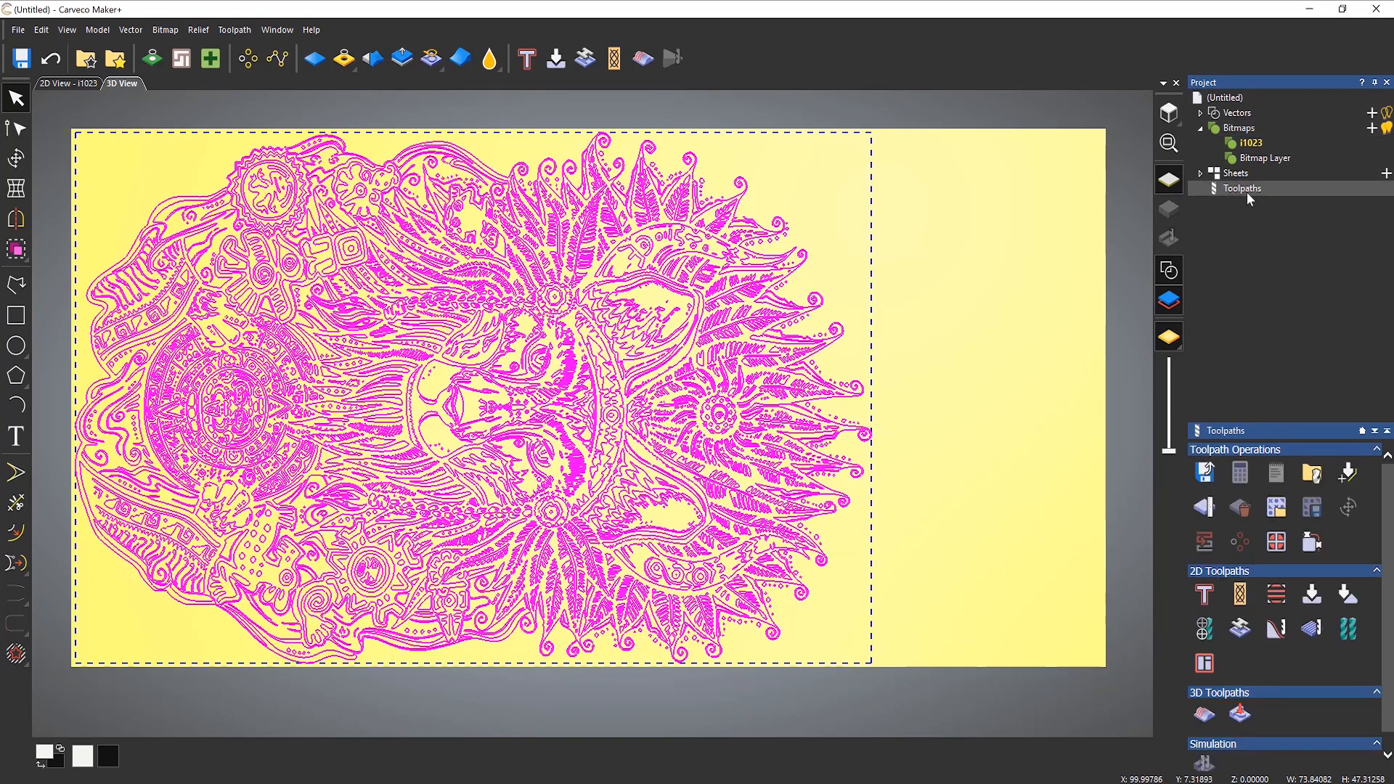
click(1320, 604)
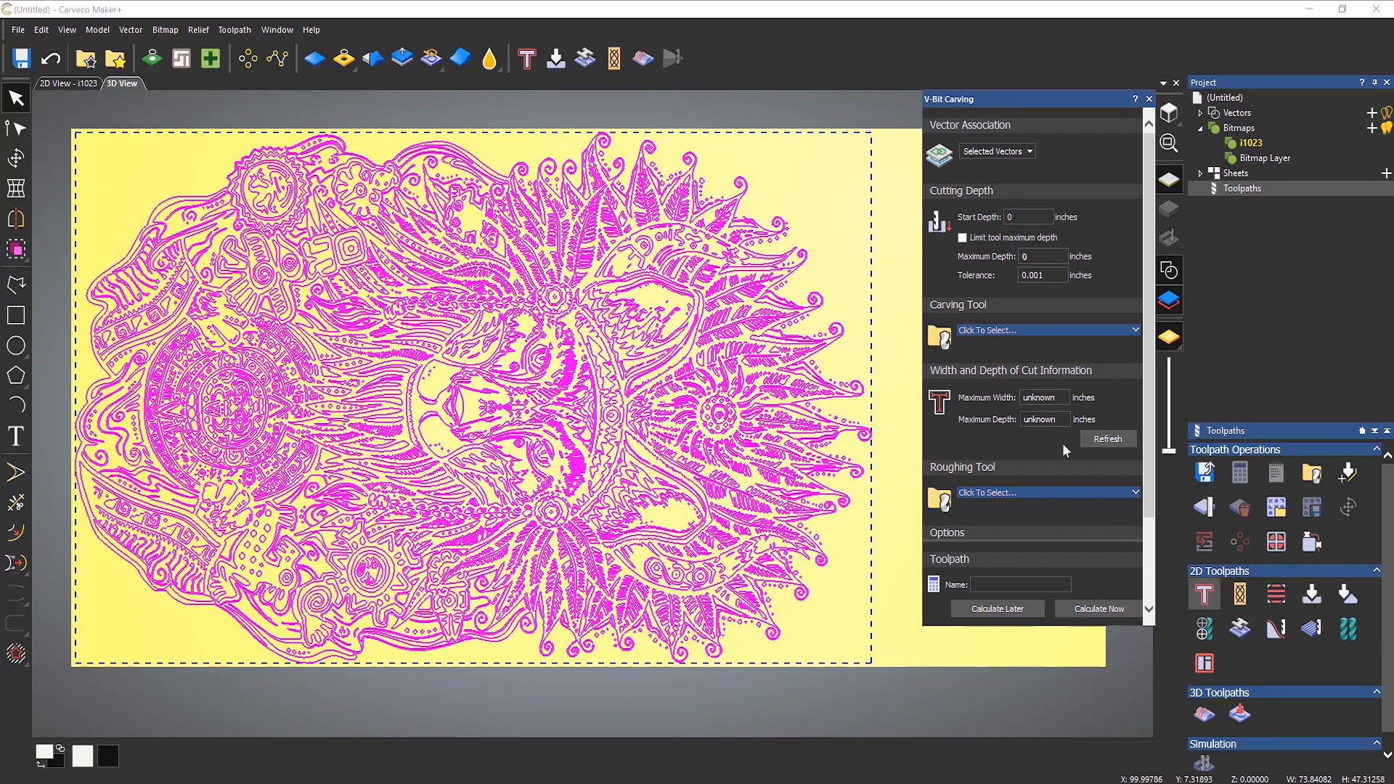
click(1026, 329)
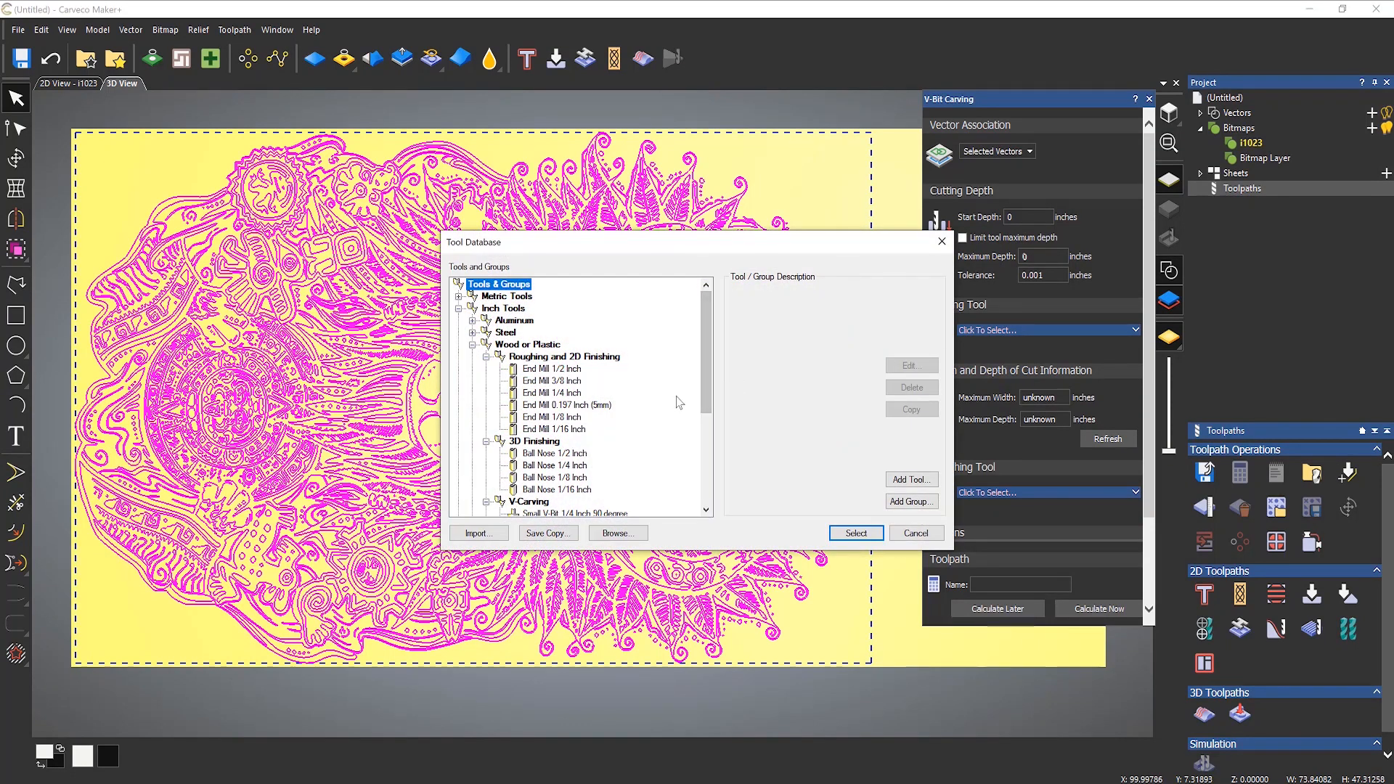
scroll(679, 402, down, 3)
click(579, 419)
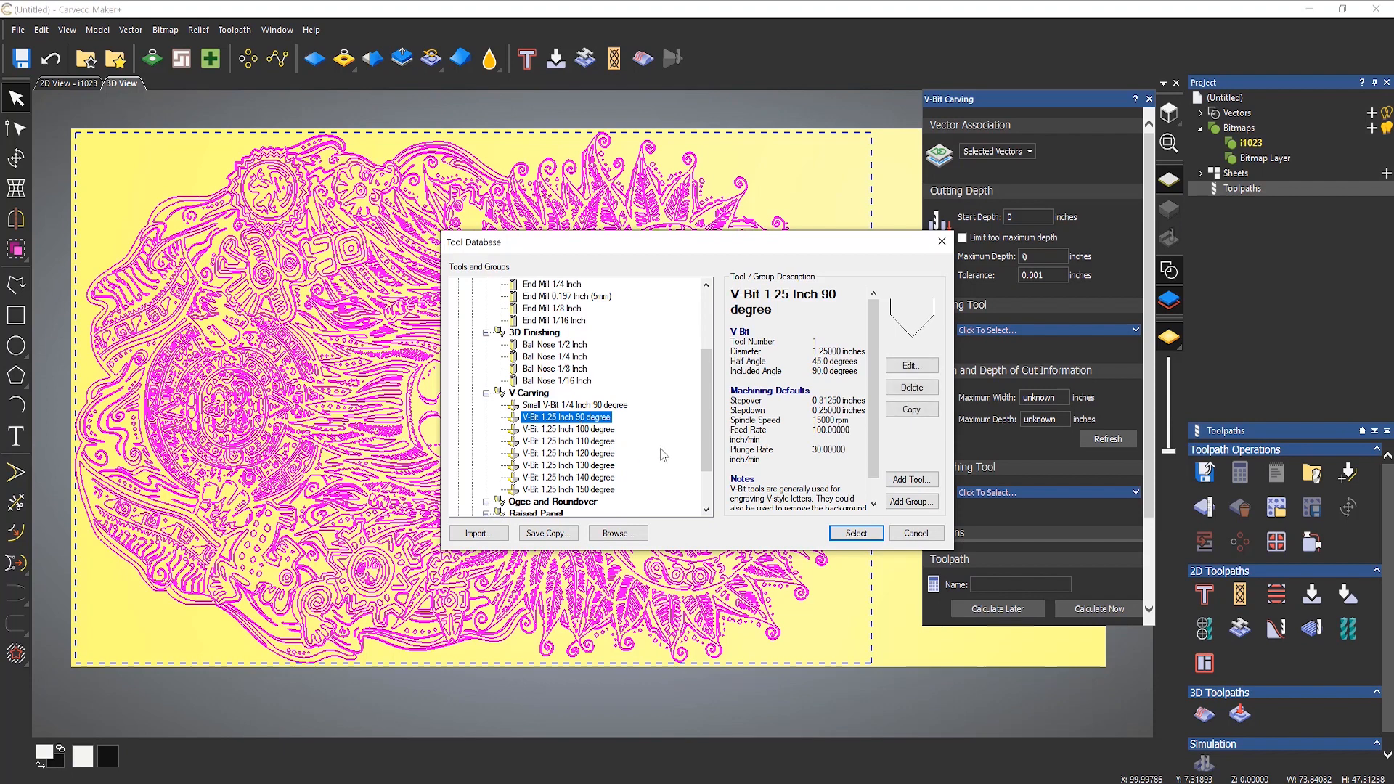
click(857, 534)
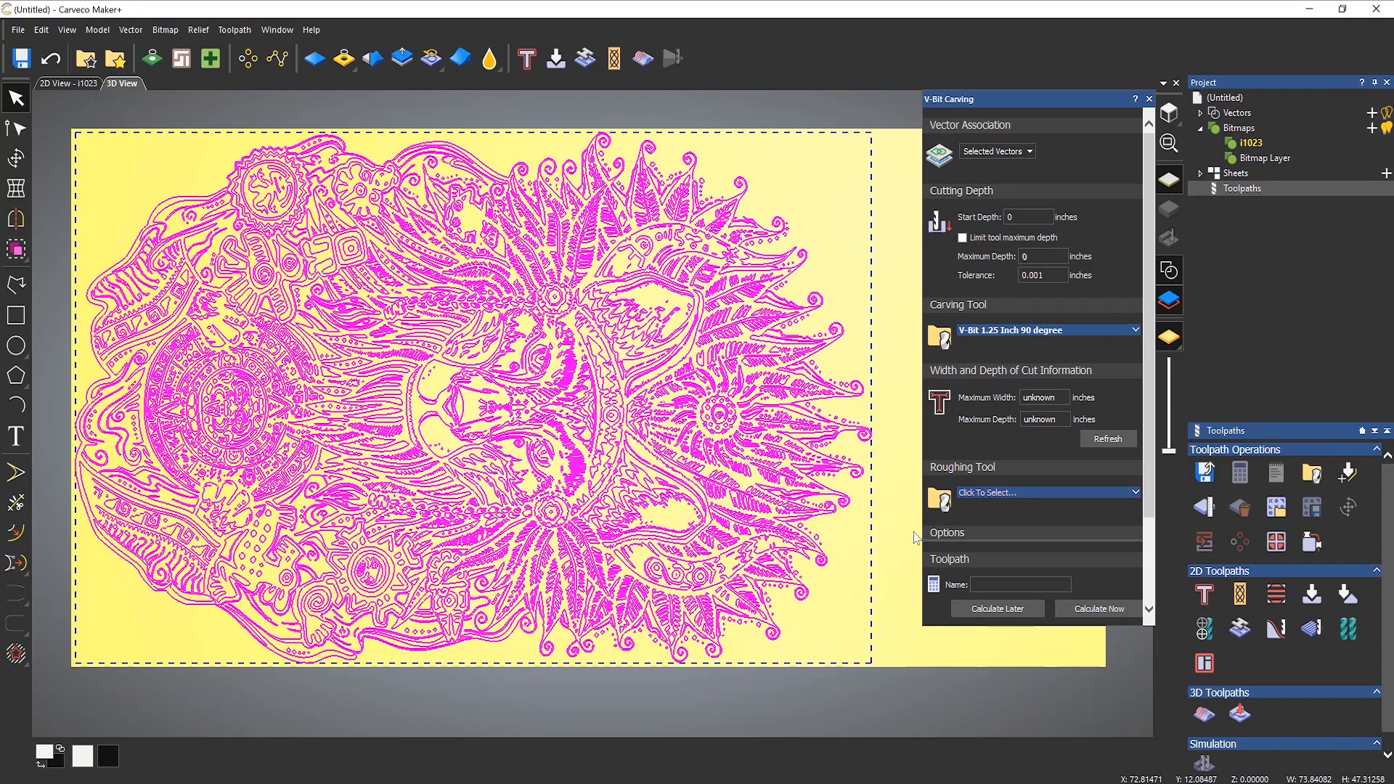
Step: Try to compute the maximum width and depth of cut for the V-bit carving, and close the toolpath settings
click(1116, 443)
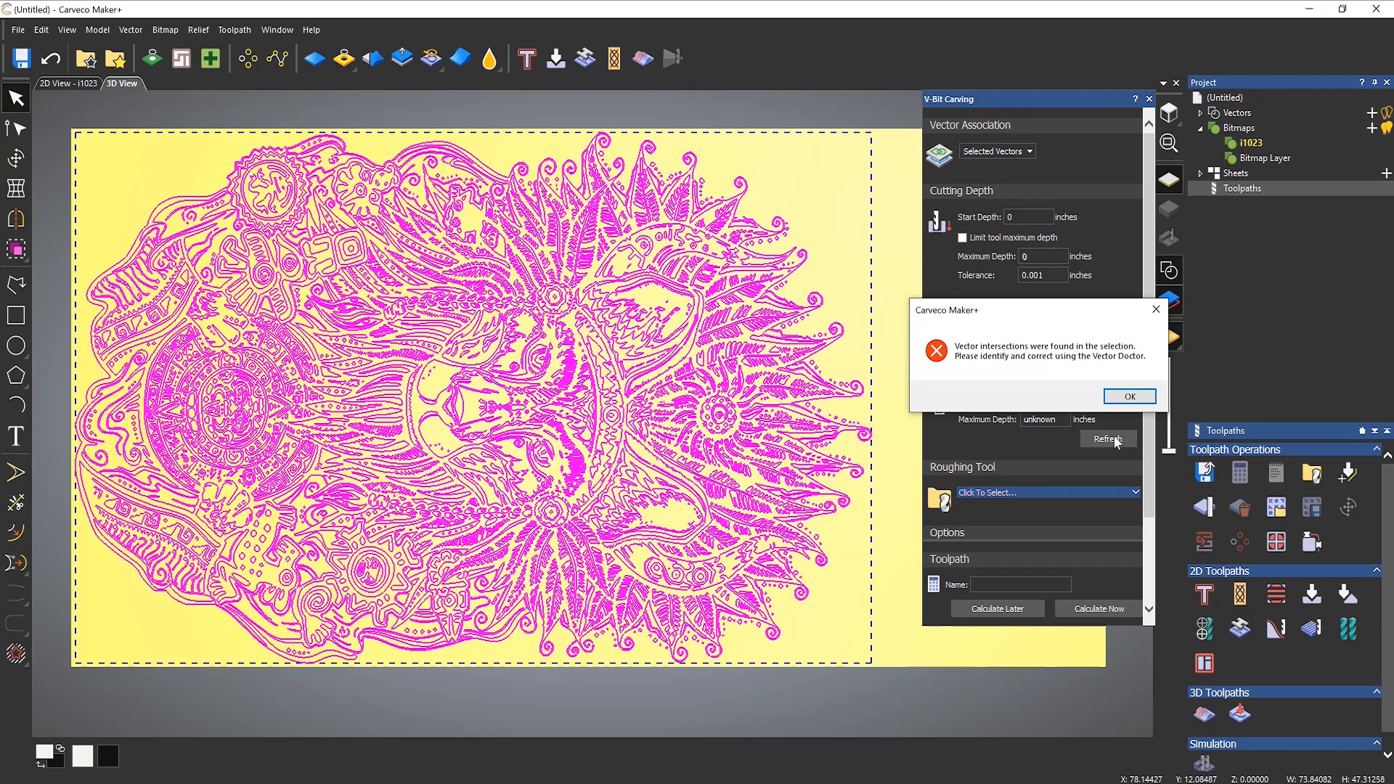
click(1134, 398)
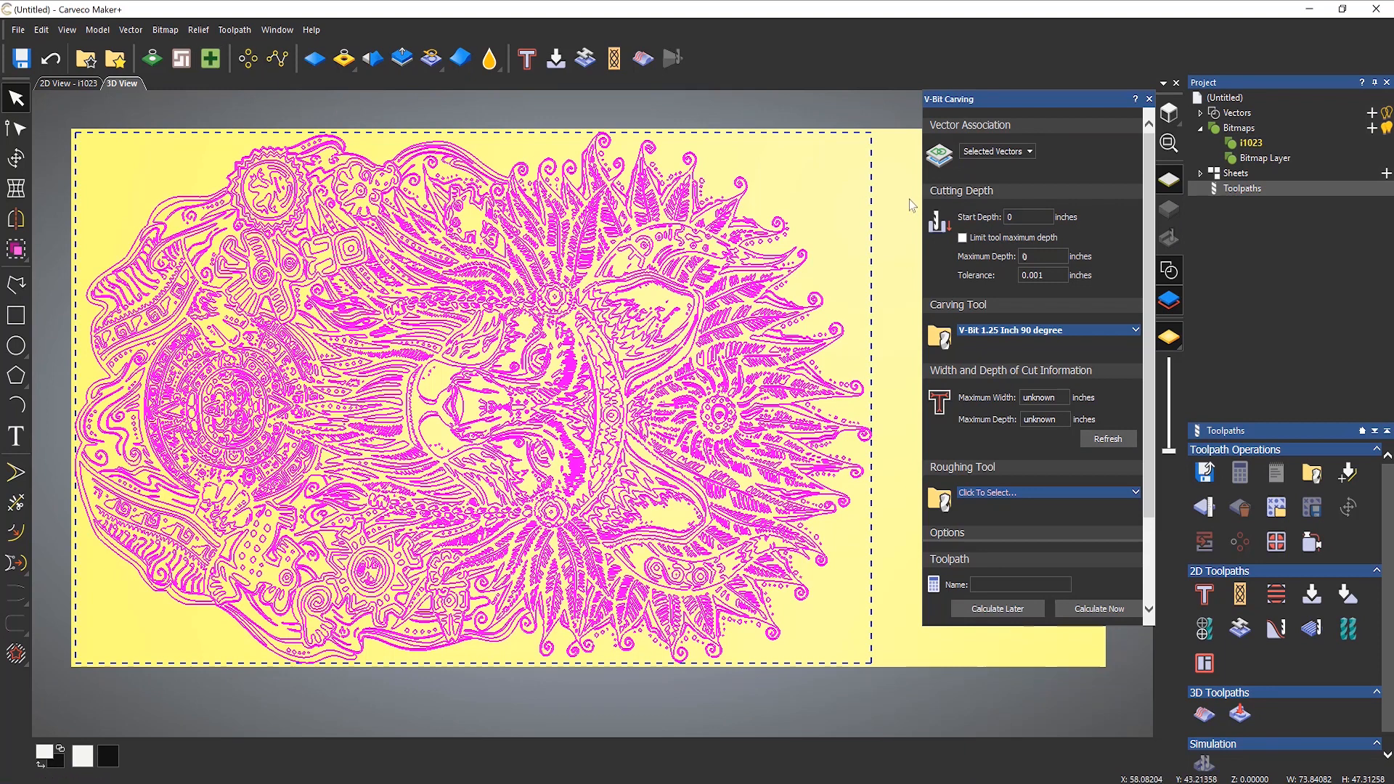
click(1148, 100)
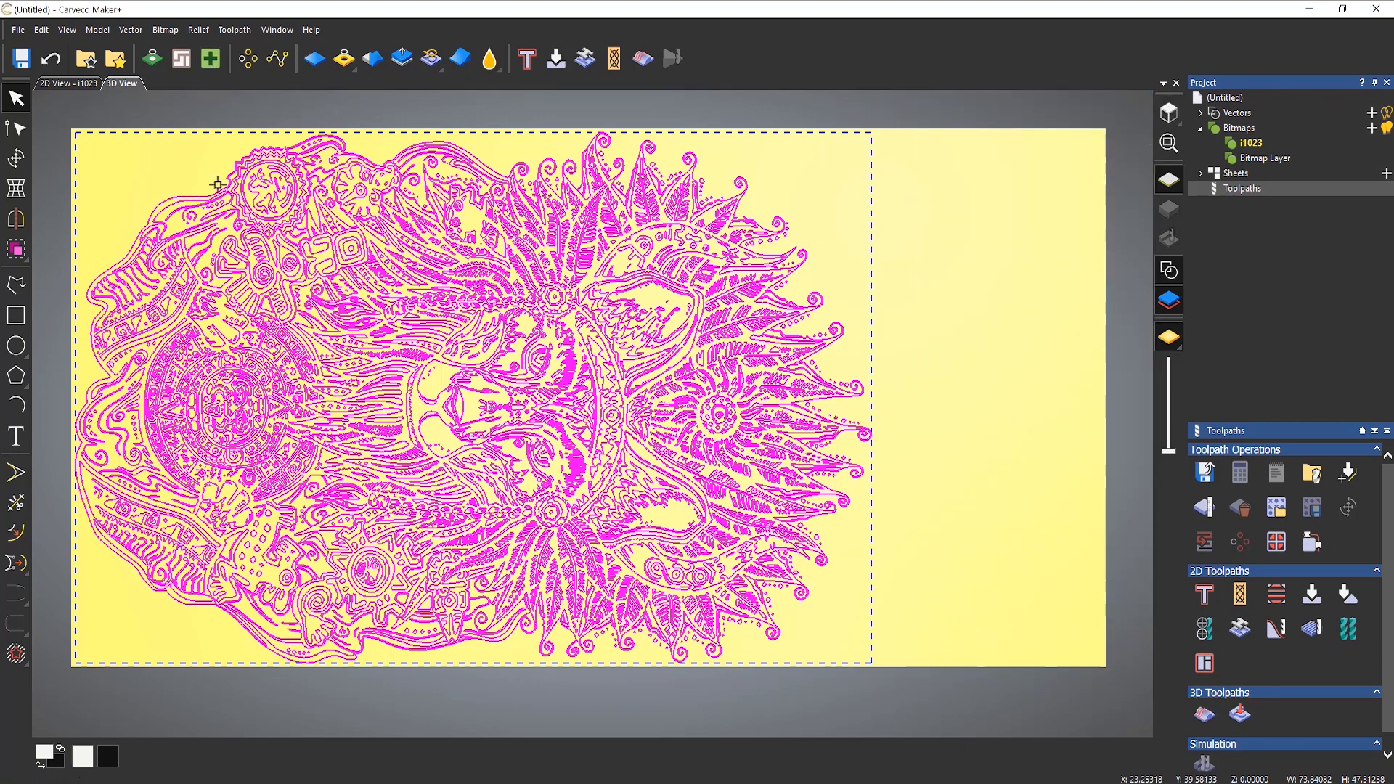
Step: Identify vector intersections in the selection with Vector Doctor and examine the marked crossing in the hair strands up close
click(211, 63)
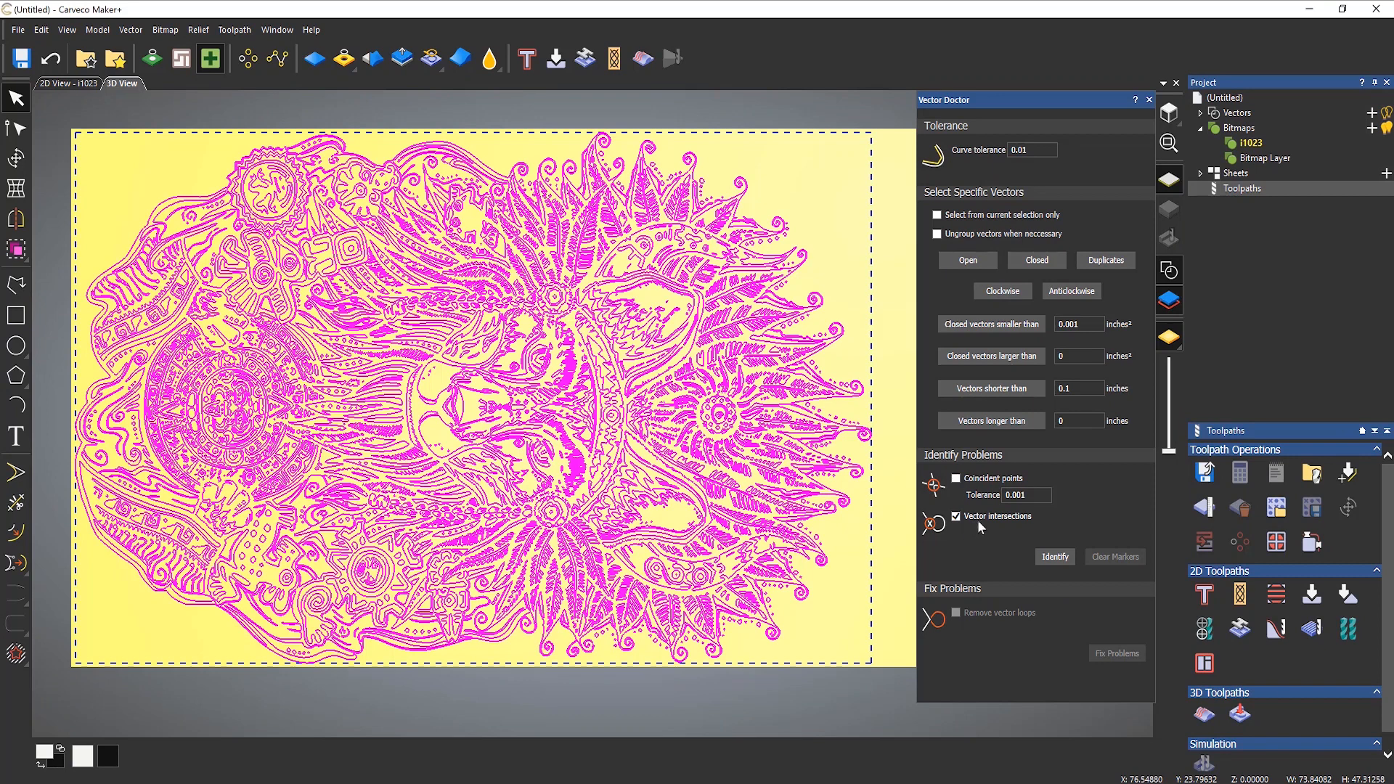
click(1052, 556)
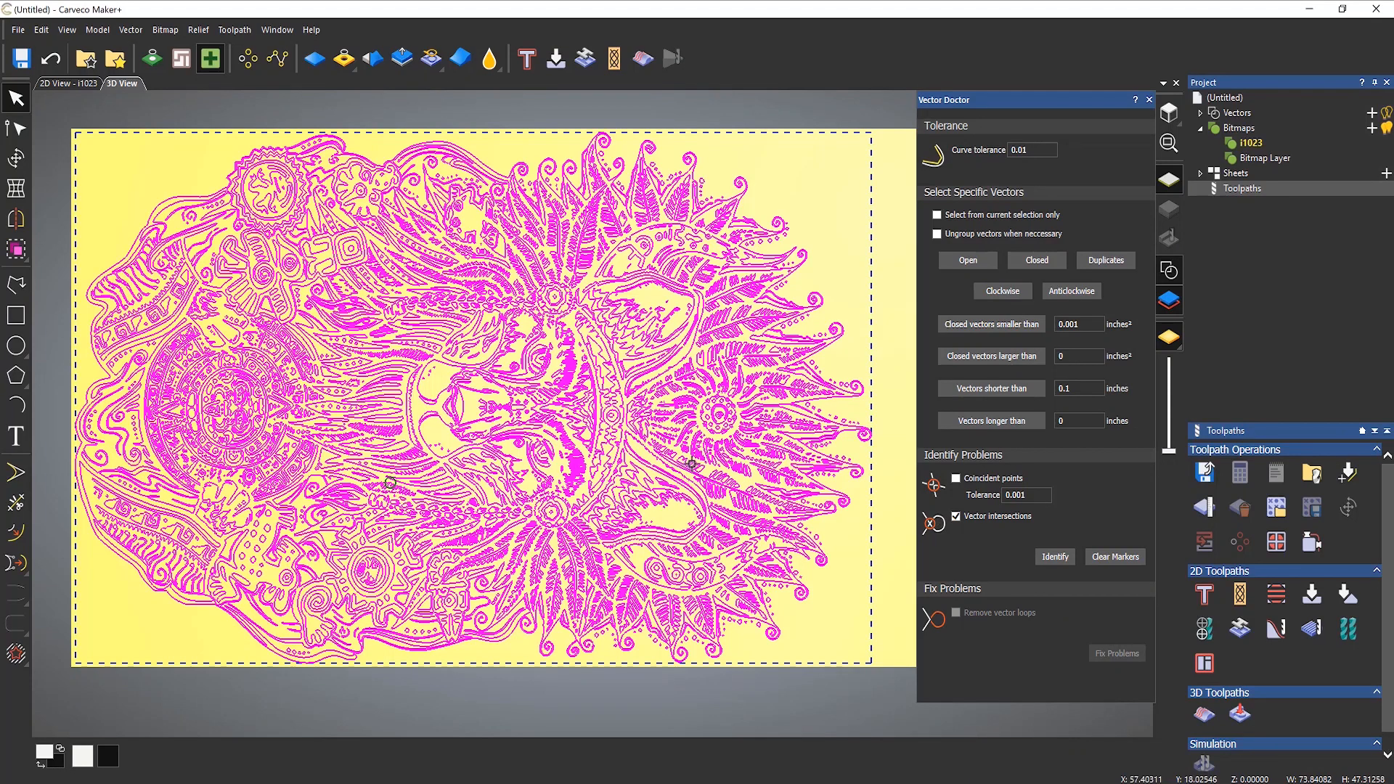
scroll(630, 464, down, 5)
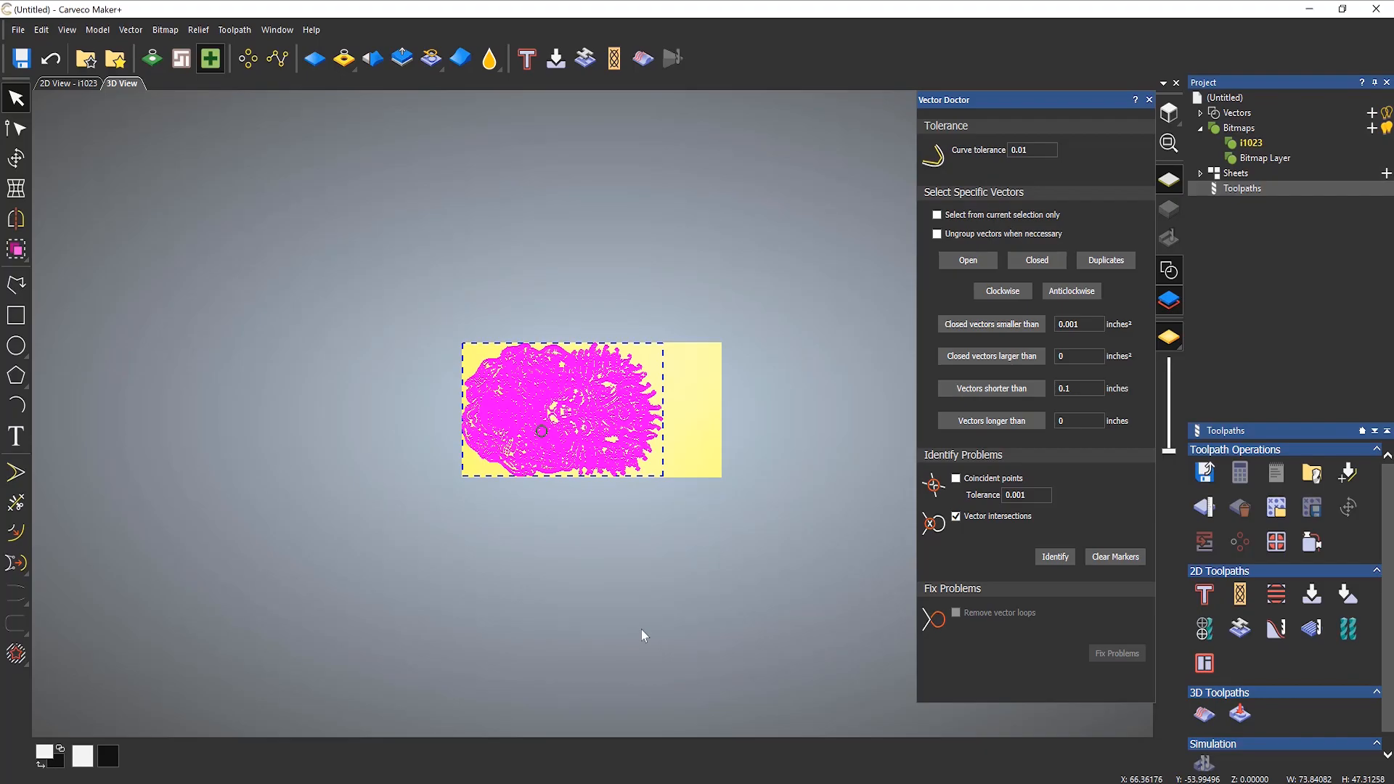
scroll(541, 435, up, 4)
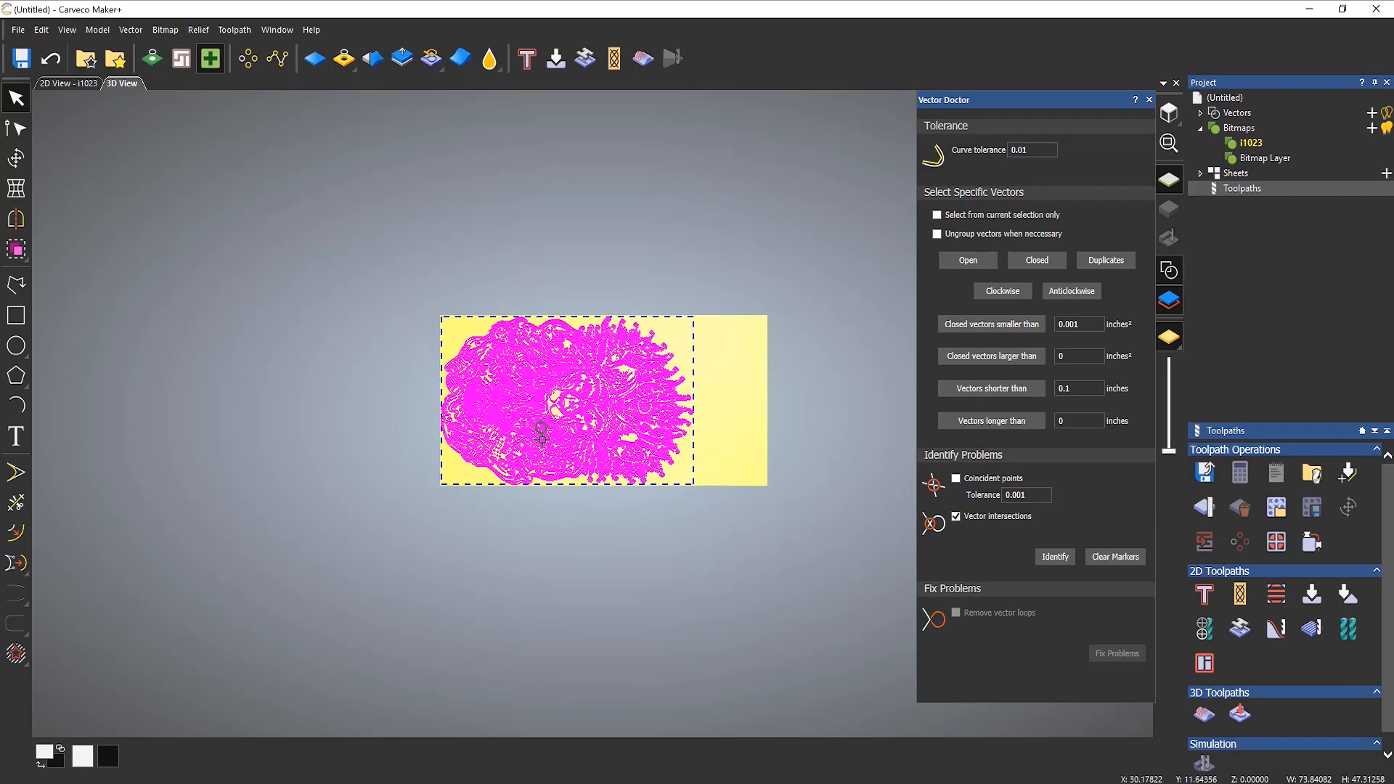
scroll(541, 423, up, 8)
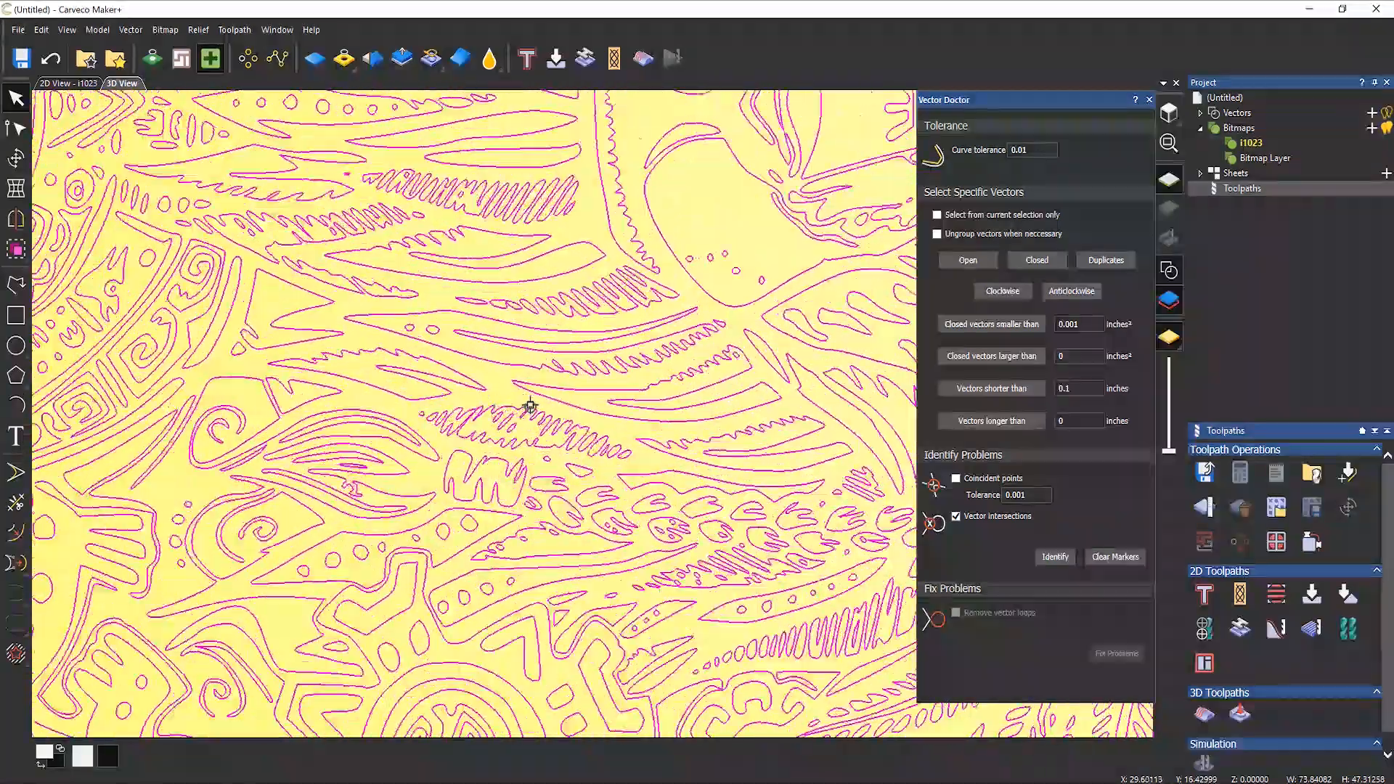
scroll(530, 406, up, 10)
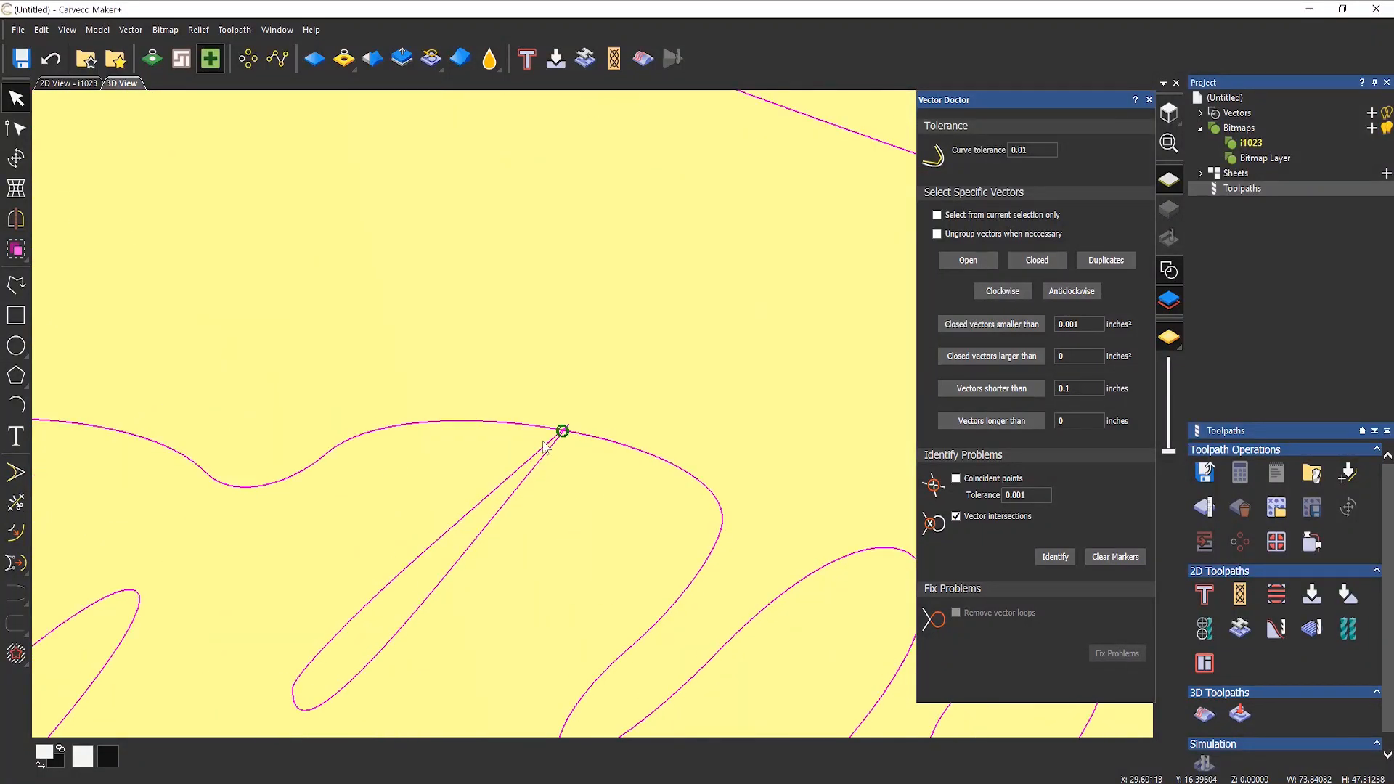
scroll(561, 448, up, 2)
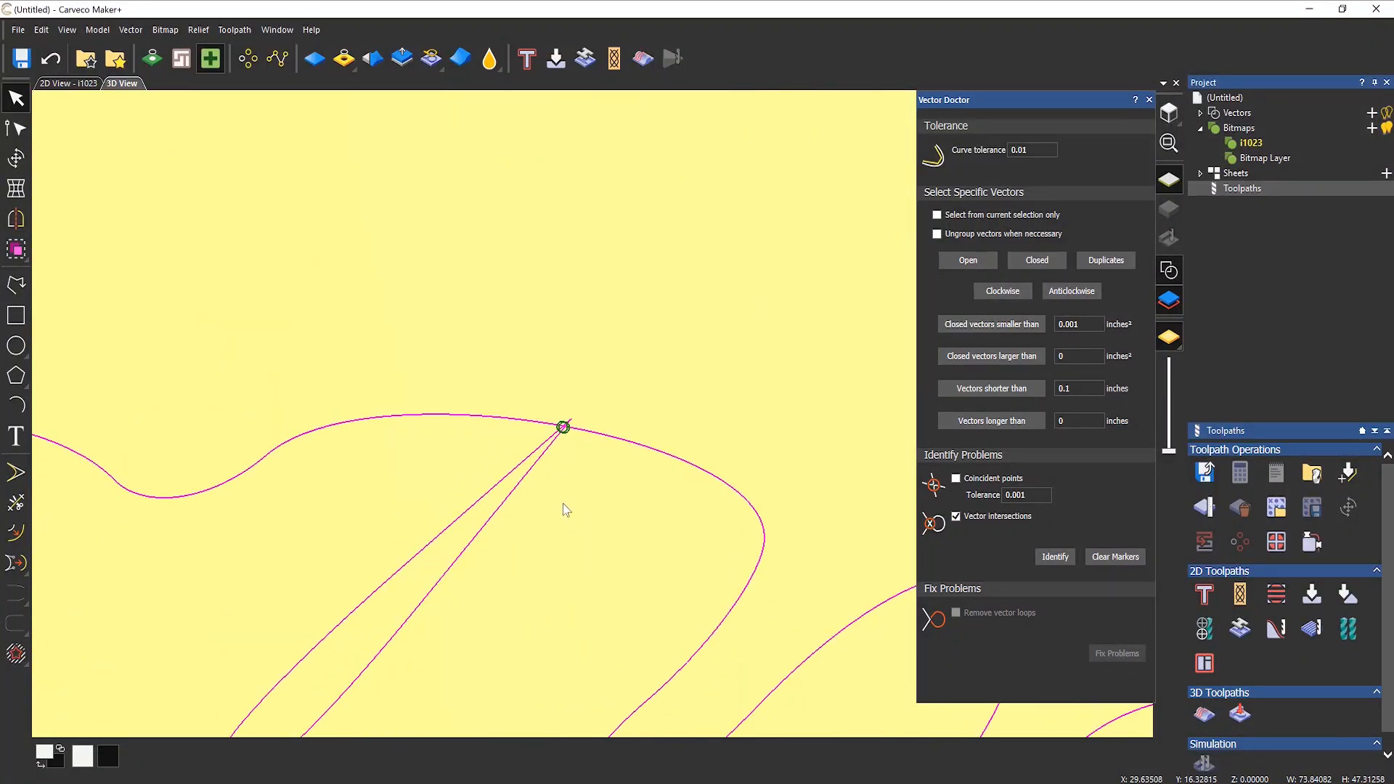
Step: Move the narrow loop at the marked intersection down and left, clear of the neighbouring line, and close Vector Doctor
click(563, 504)
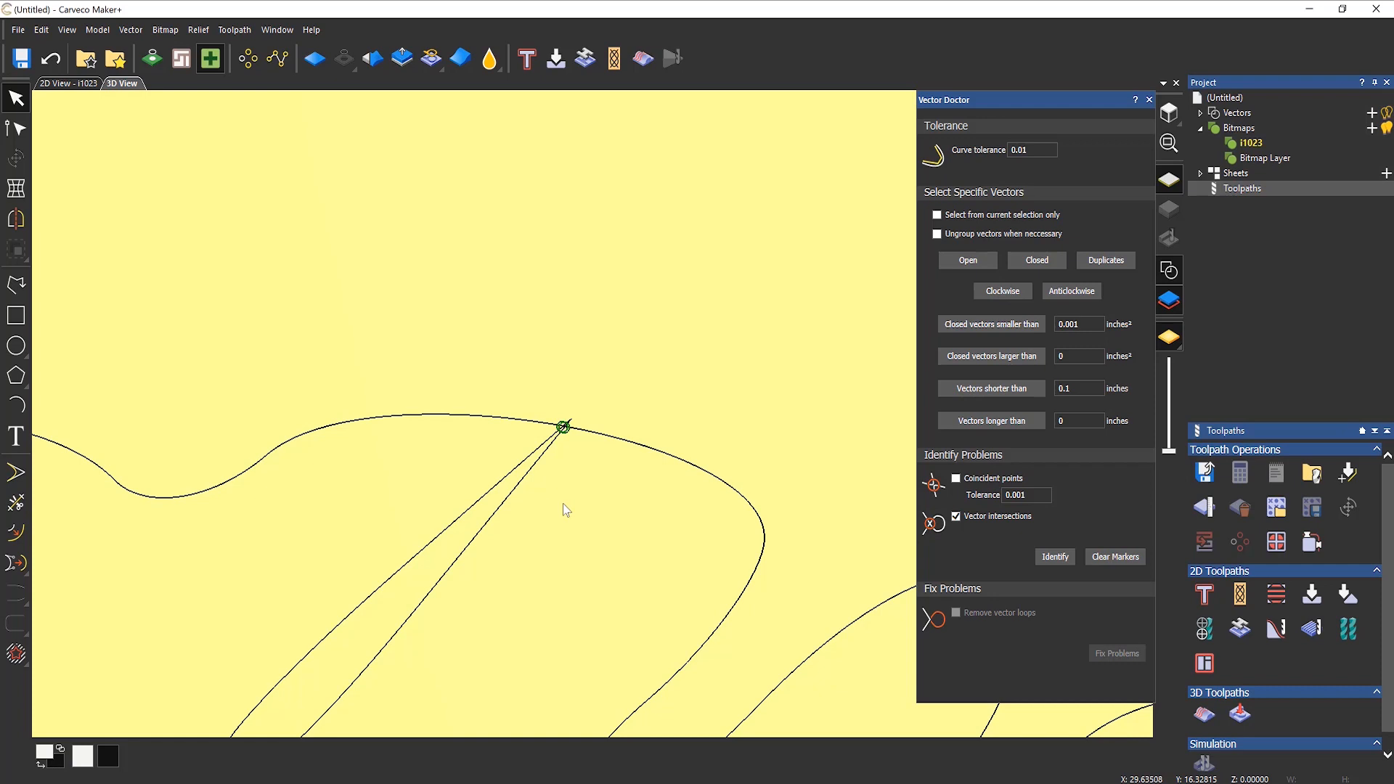
click(558, 436)
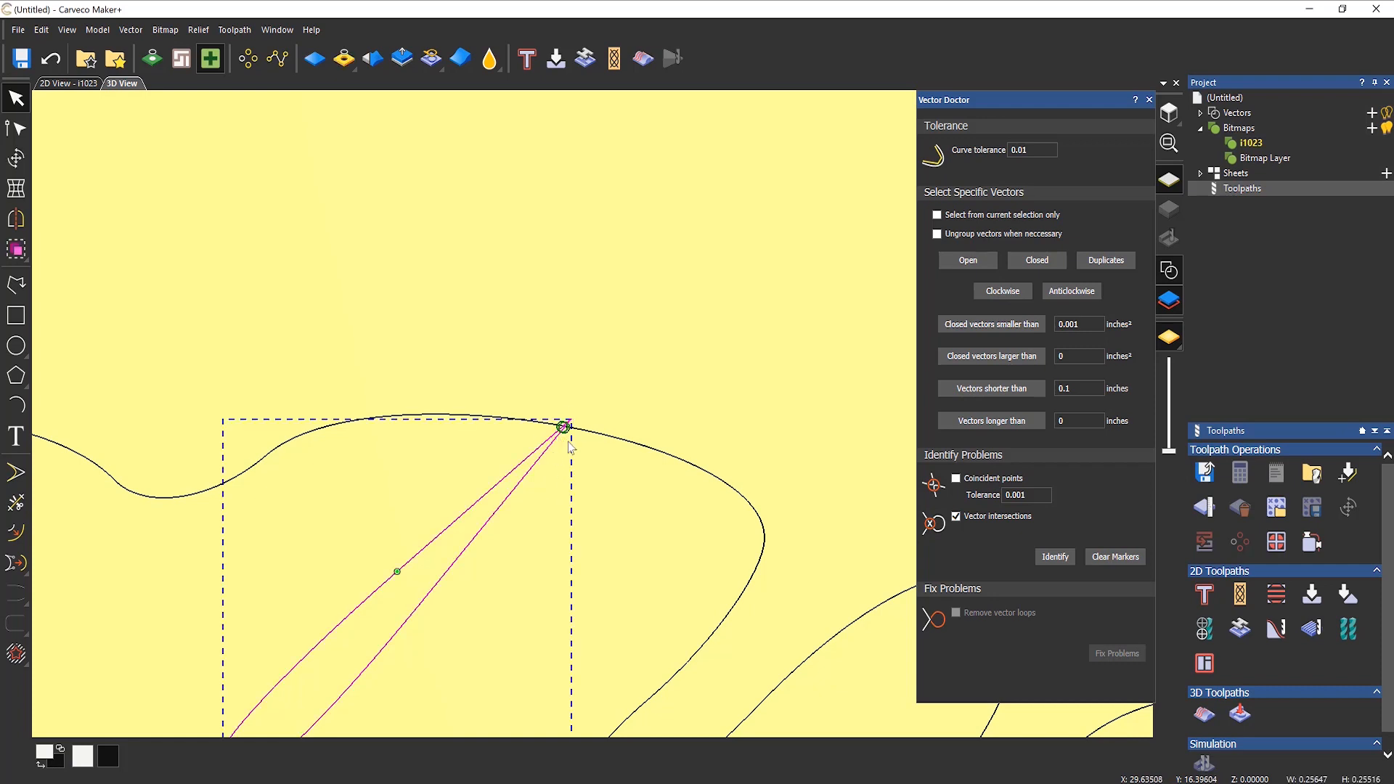
scroll(543, 561, down, 3)
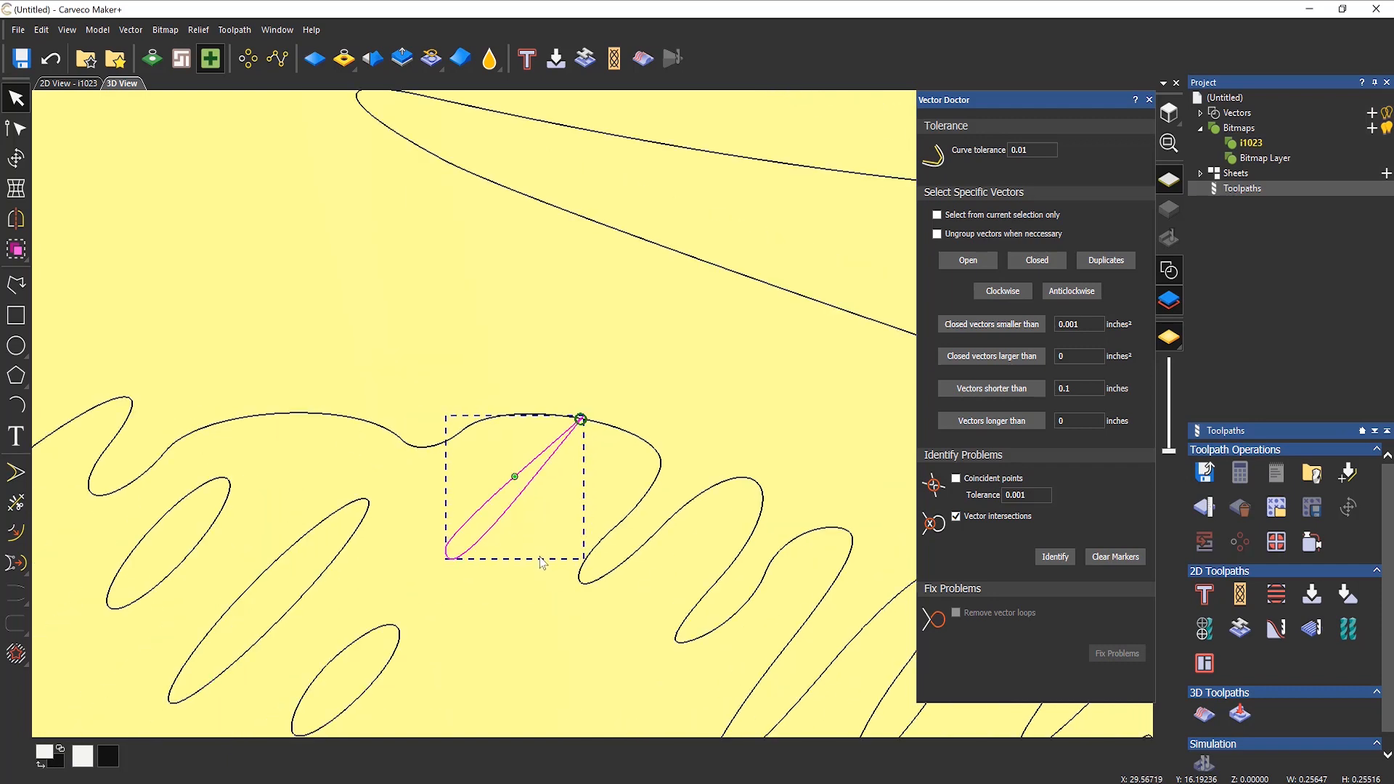
drag(497, 522, 464, 563)
click(526, 632)
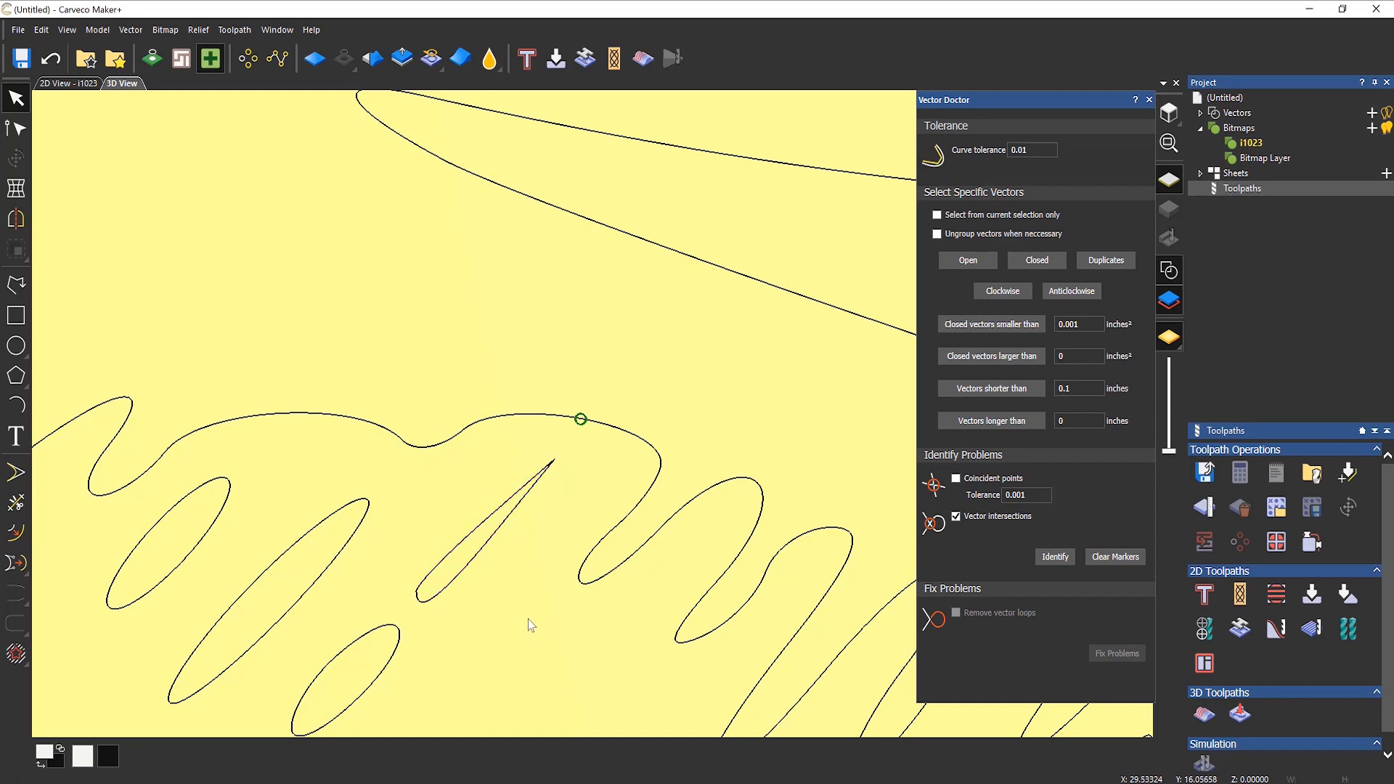
scroll(528, 624, down, 5)
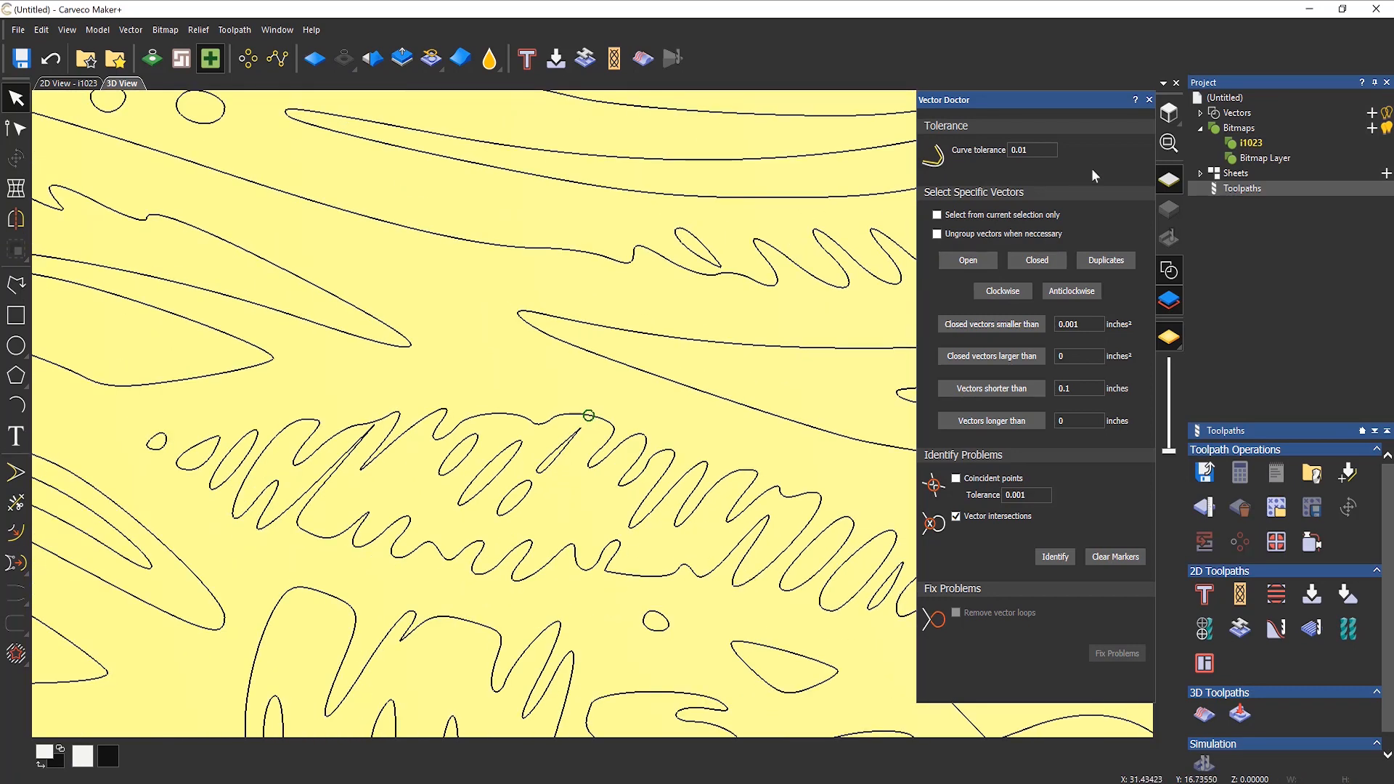
click(1148, 99)
scroll(763, 381, down, 3)
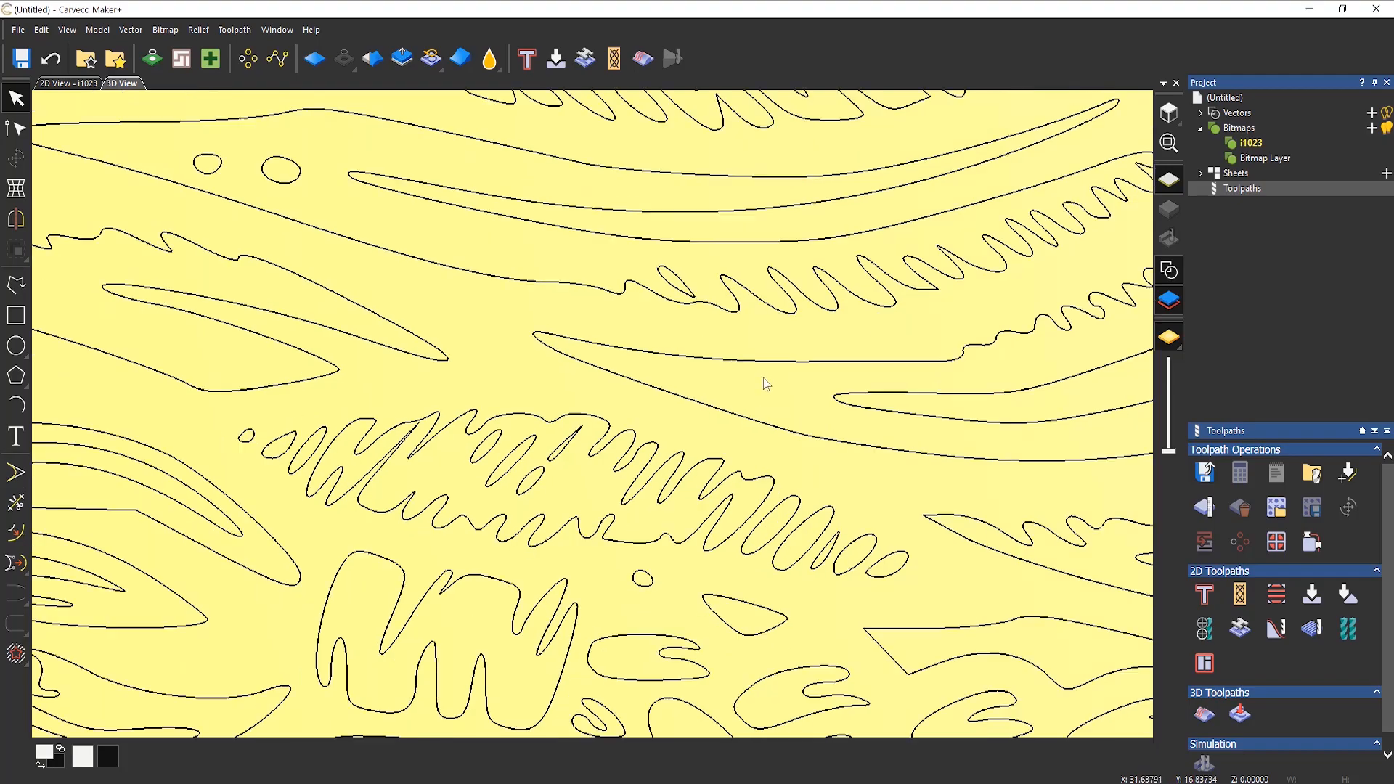
scroll(768, 387, down, 4)
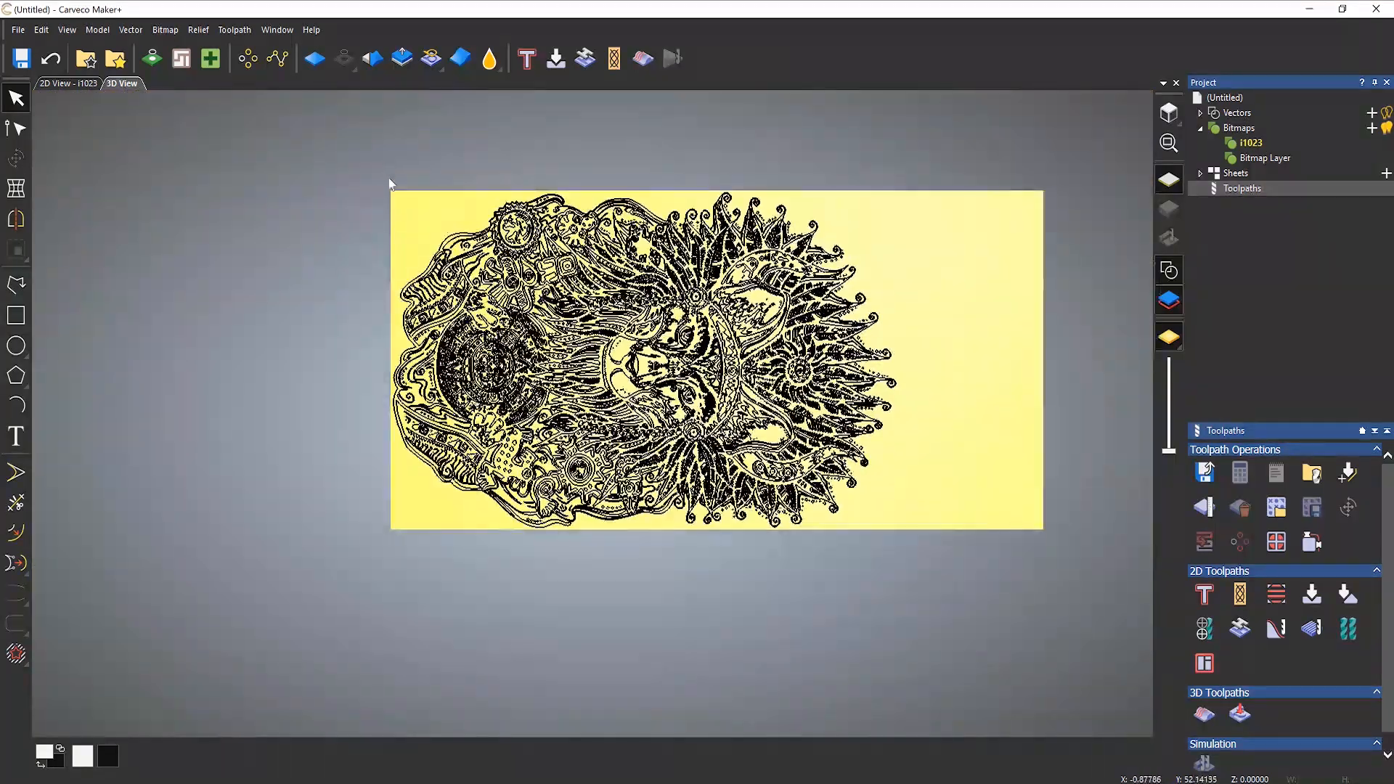
drag(889, 552, 965, 569)
scroll(953, 429, up, 2)
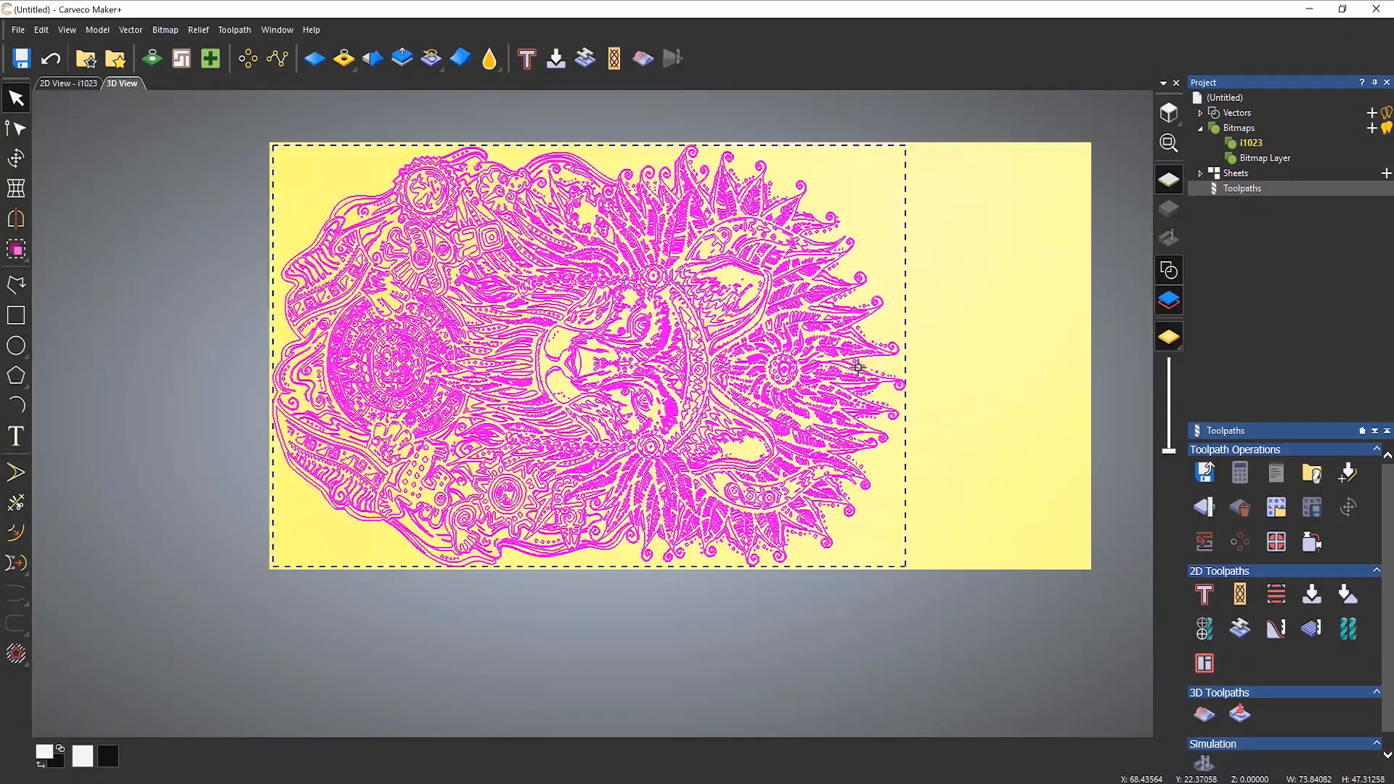
click(952, 431)
middle_drag(953, 437, 826, 485)
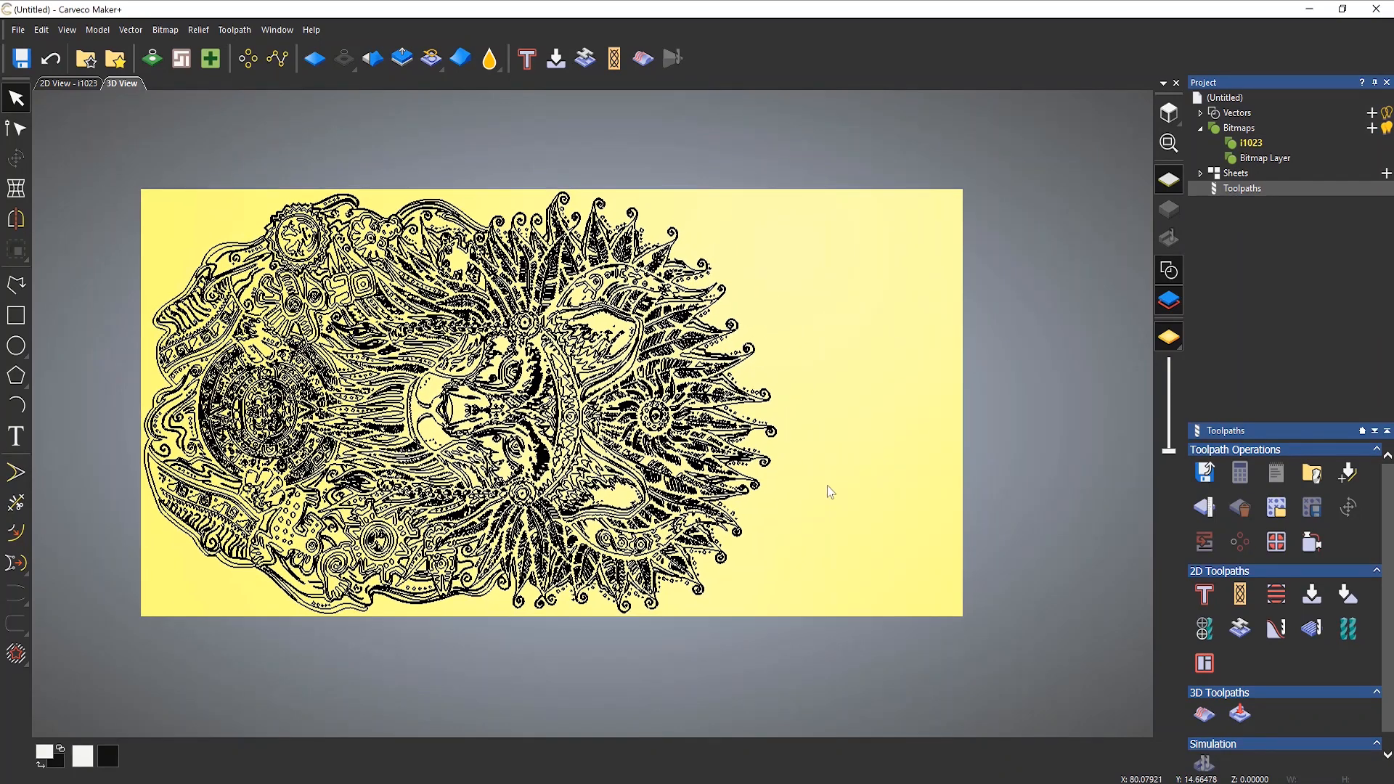
Step: Start a V-Bit Carving toolpath on all the artwork vectors with the V-Bit 1.25 Inch 90 degree as the carving tool
middle_drag(194, 198, 169, 197)
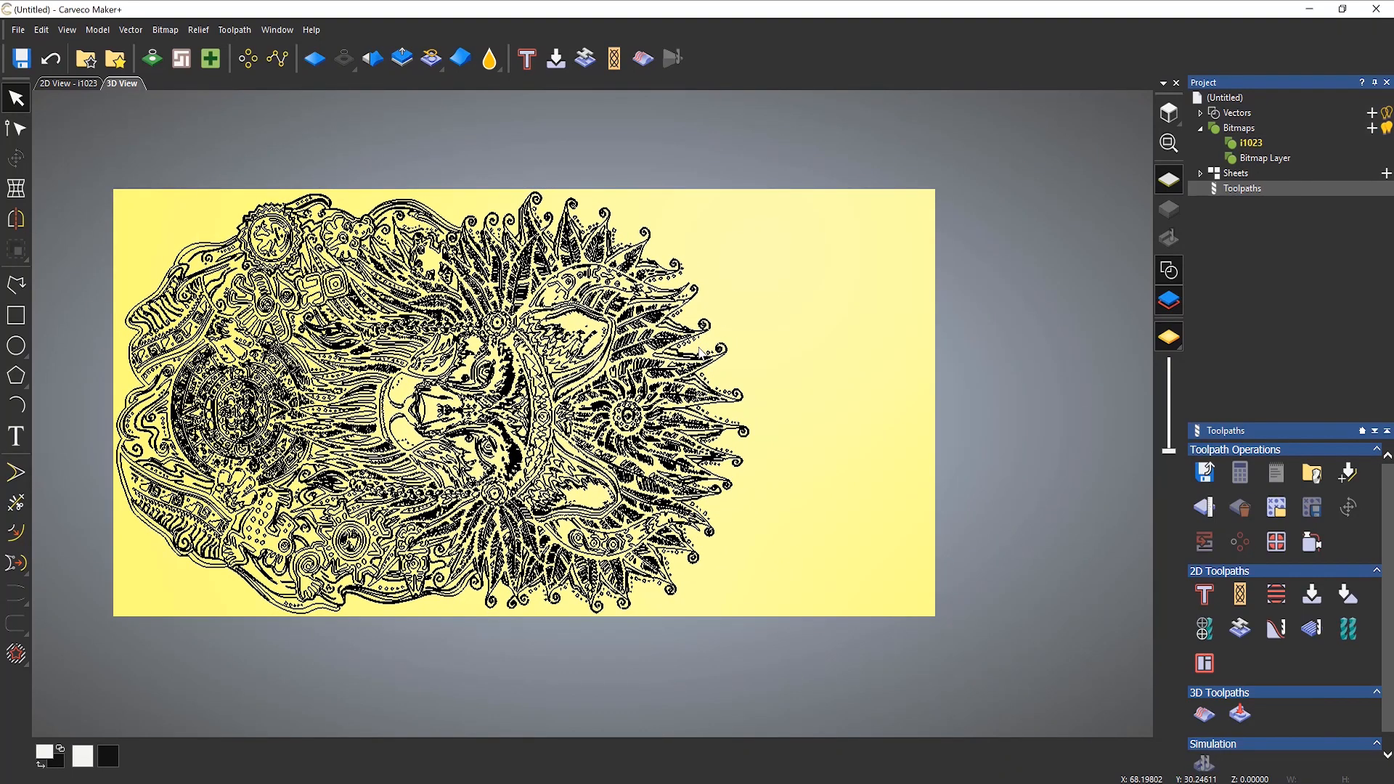
drag(83, 124, 810, 720)
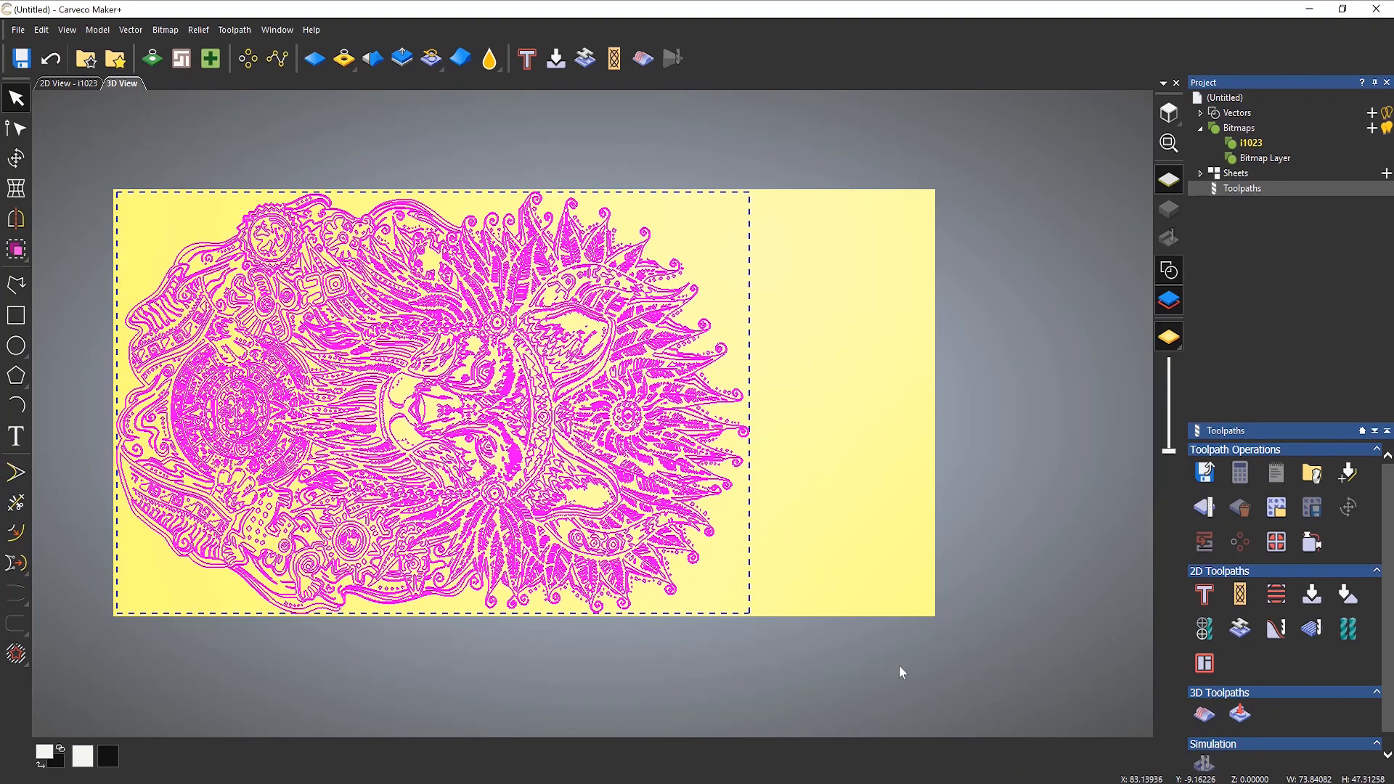
click(1310, 595)
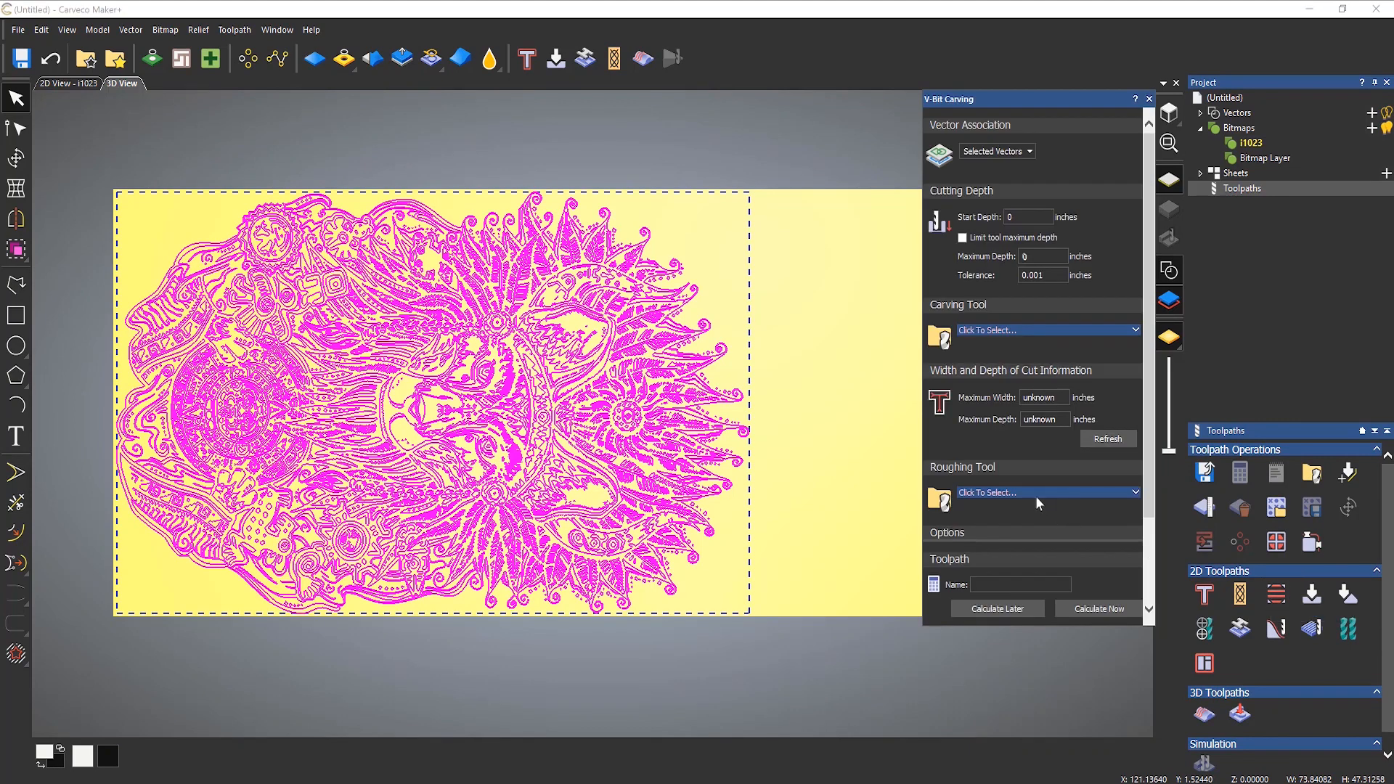
click(1023, 330)
scroll(581, 436, down, 3)
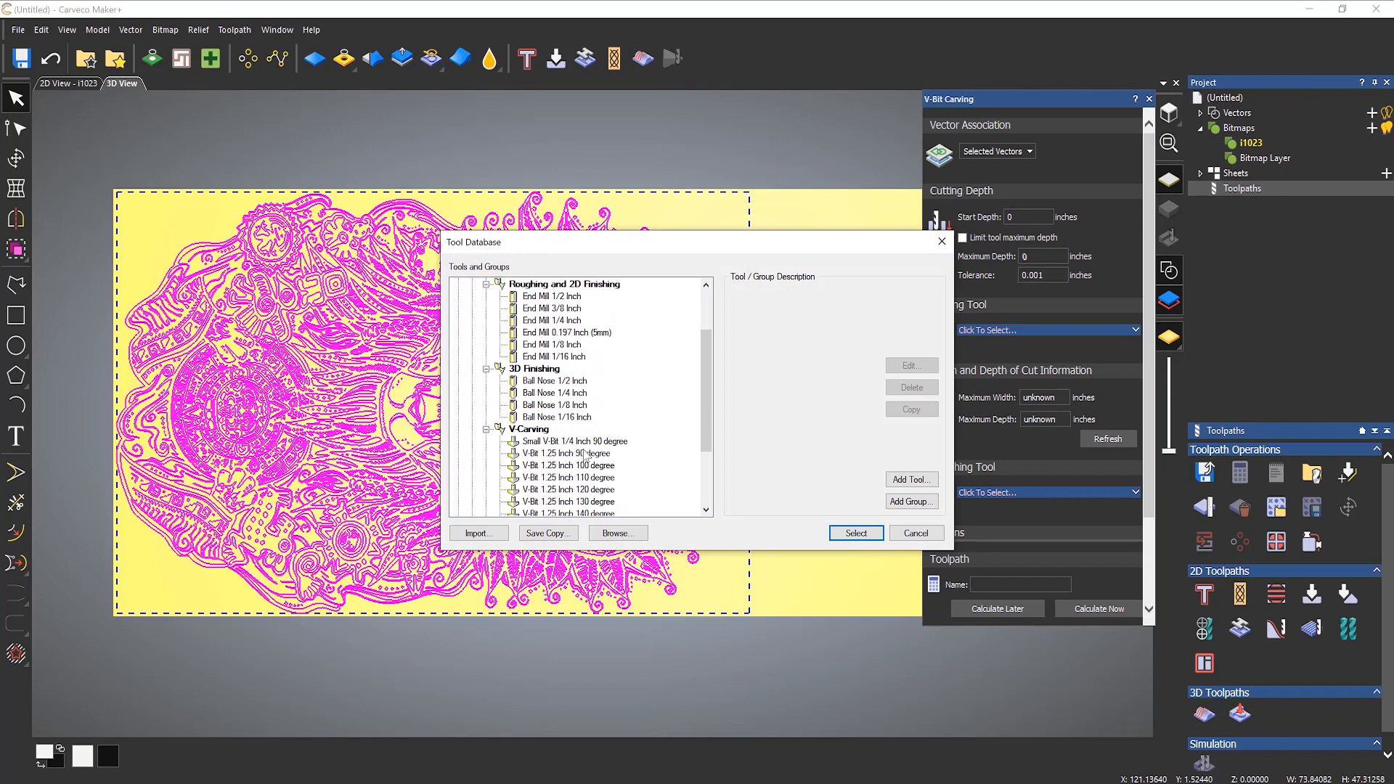
click(599, 417)
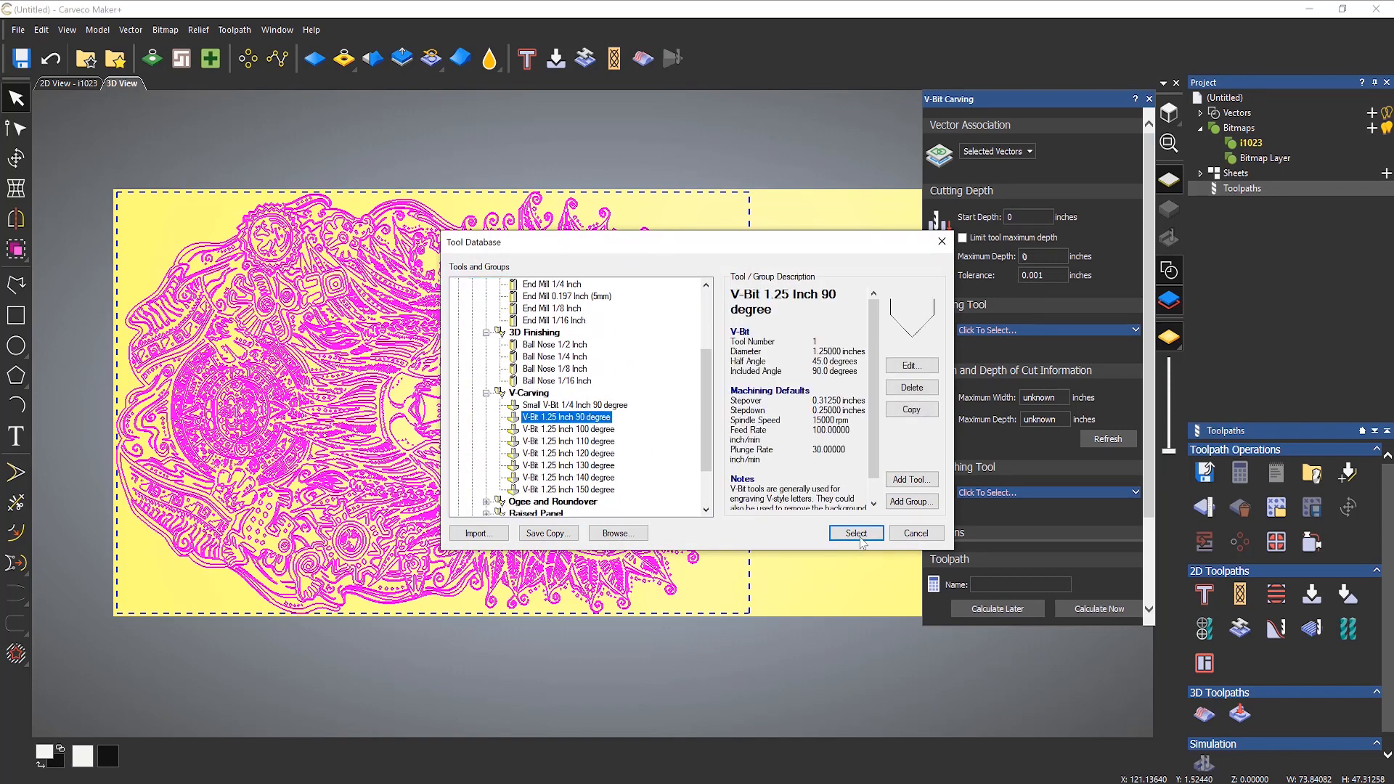
click(856, 532)
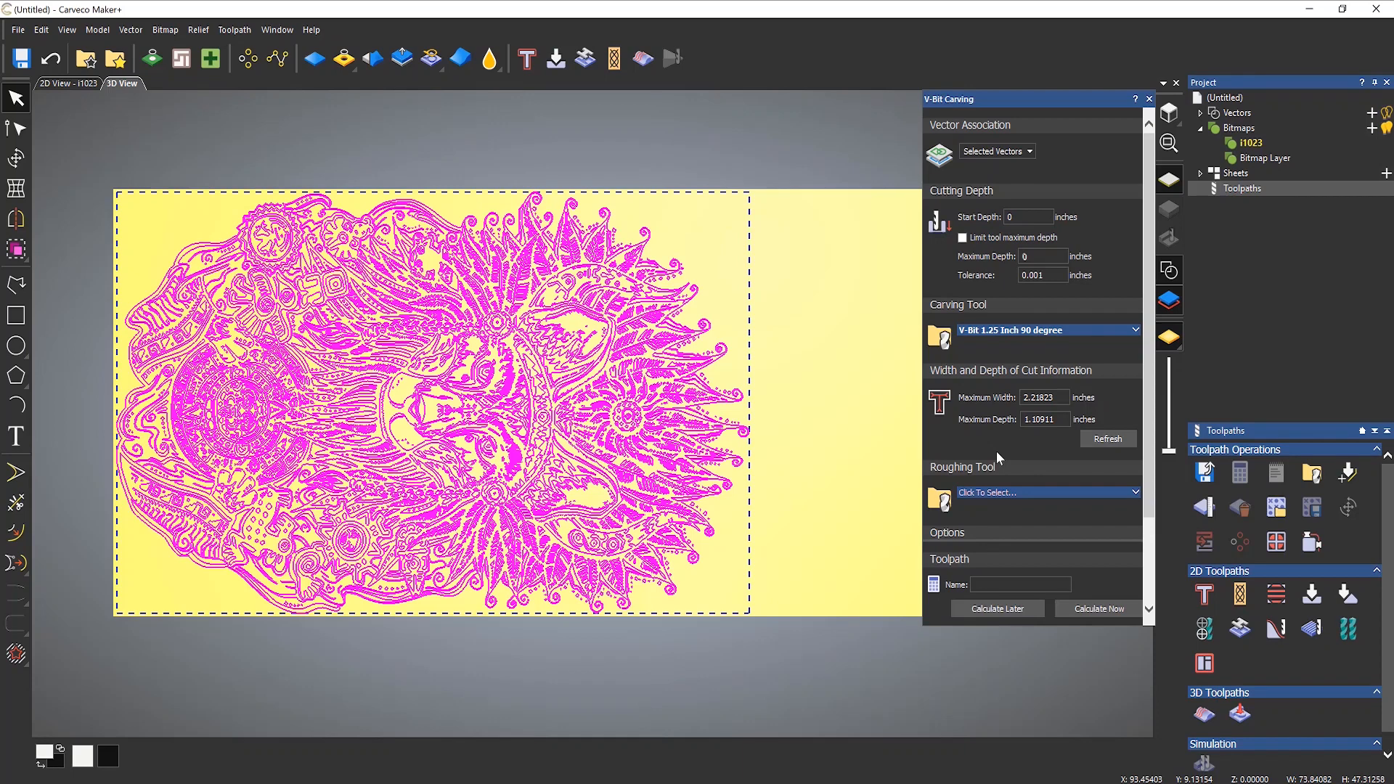
Step: Limit the tool's maximum depth to 0.25 inches and define the material with a thickness of 0.5 inches
click(963, 239)
key(Tab)
scroll(1132, 500, down, 3)
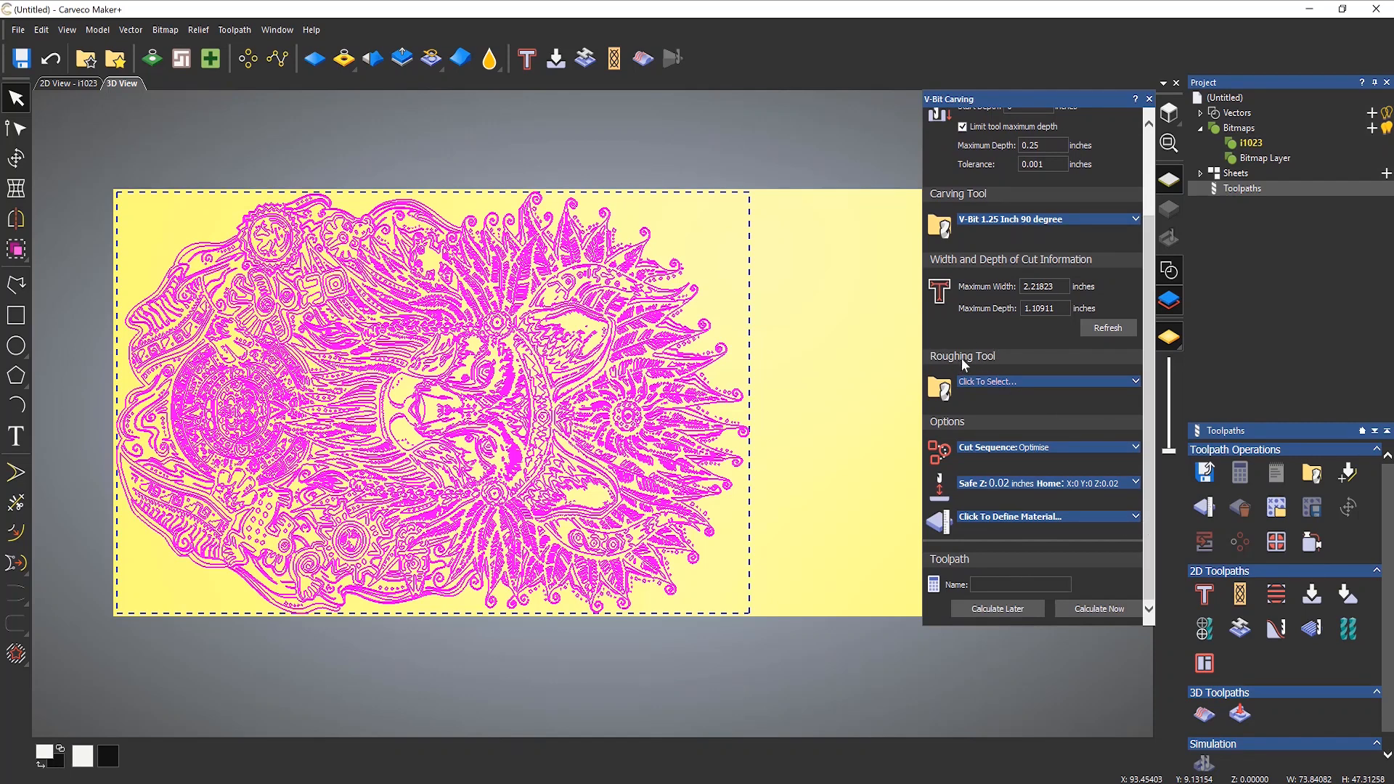
click(1018, 516)
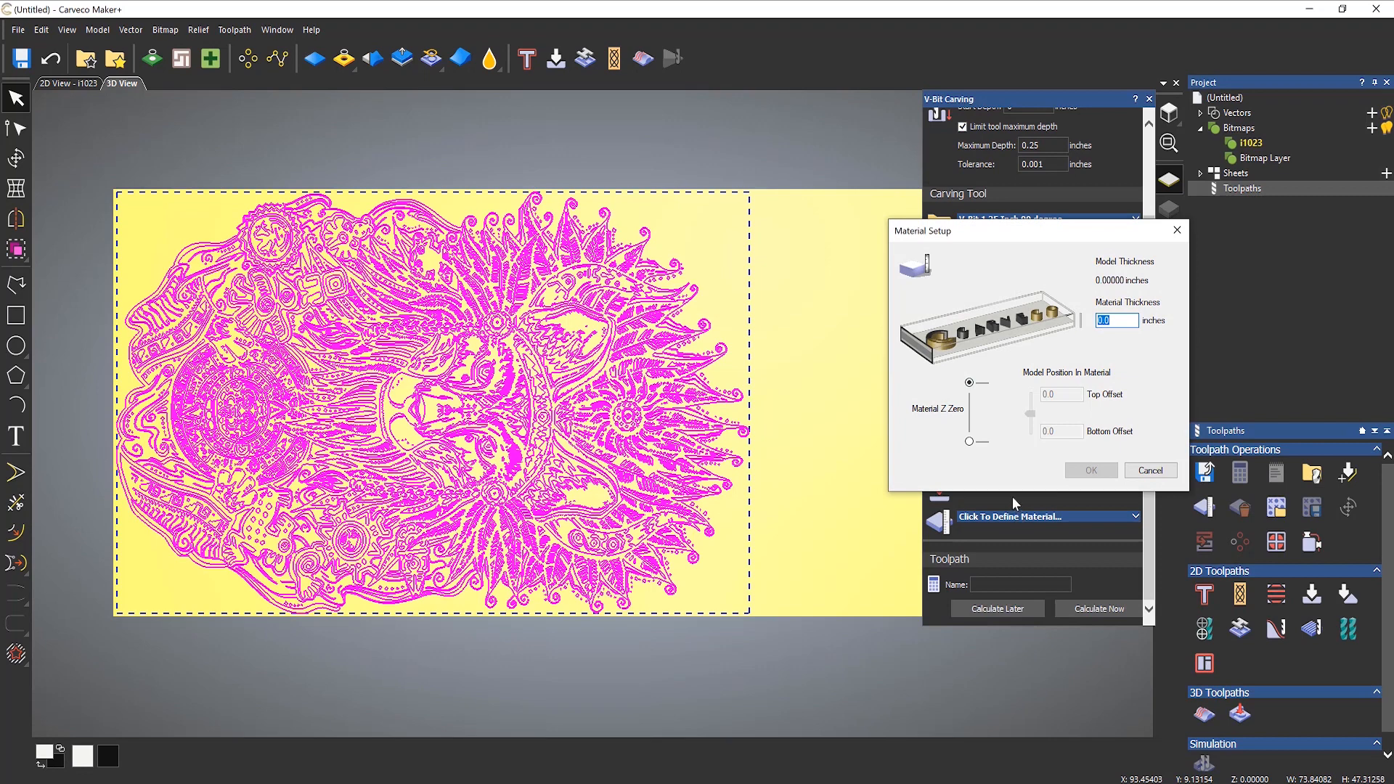
text(0.5)
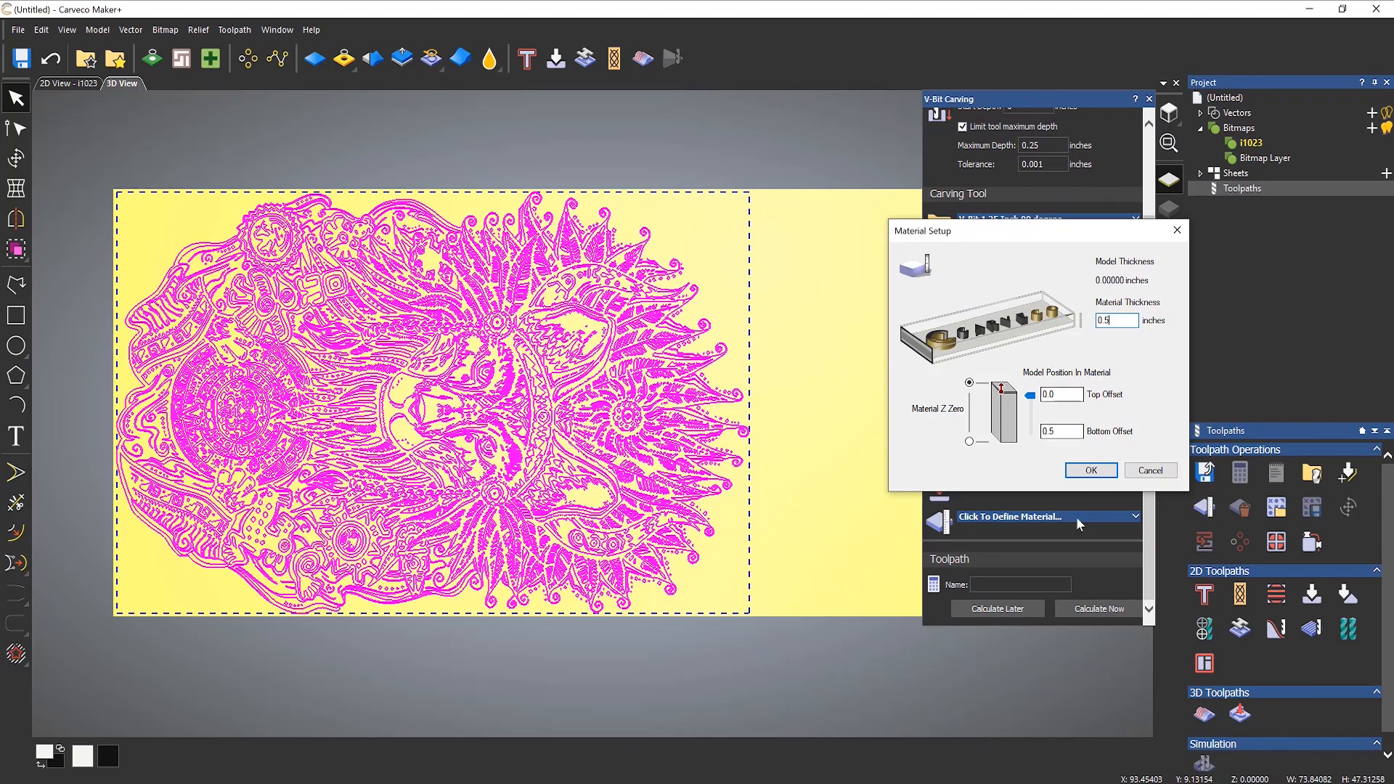
click(1090, 471)
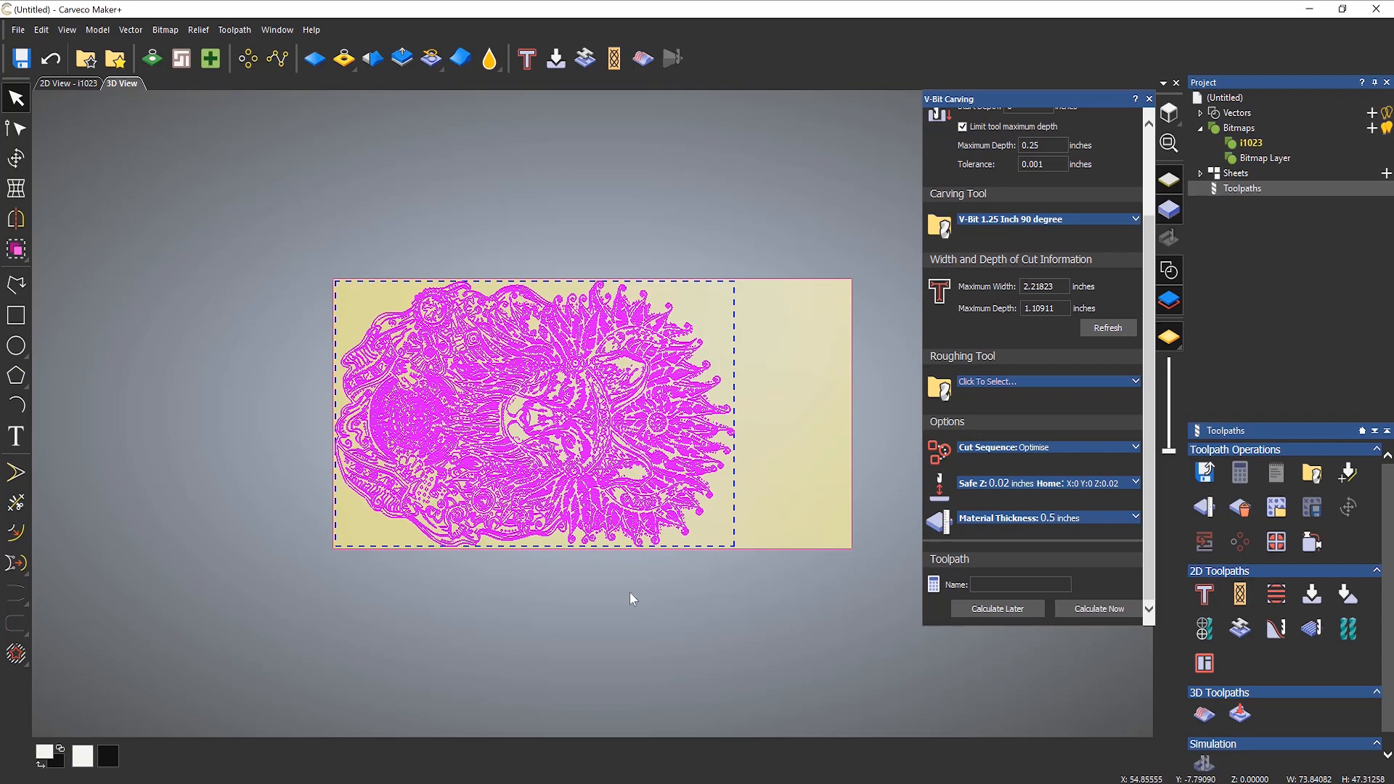
Step: Calculate the V-bit carving toolpath and close its settings
drag(630, 589, 772, 286)
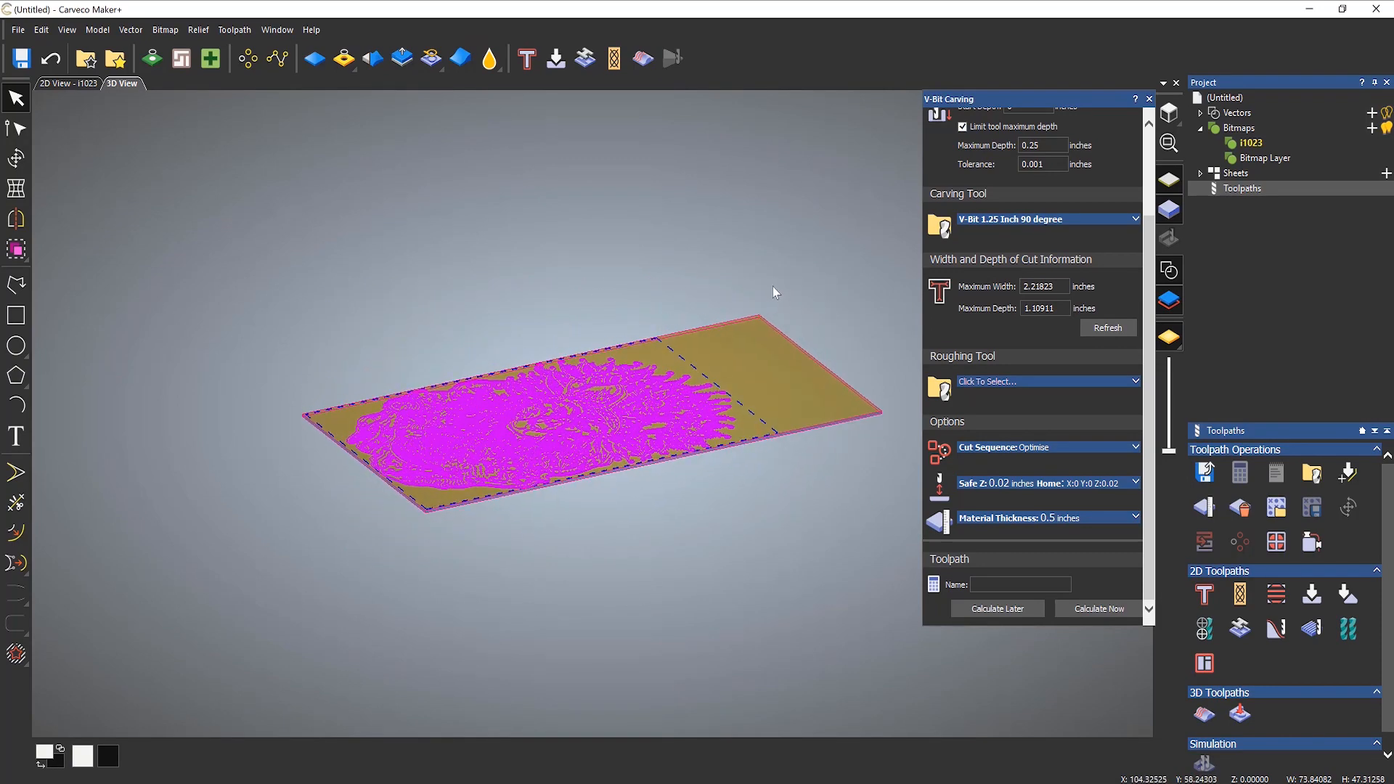
scroll(639, 422, up, 3)
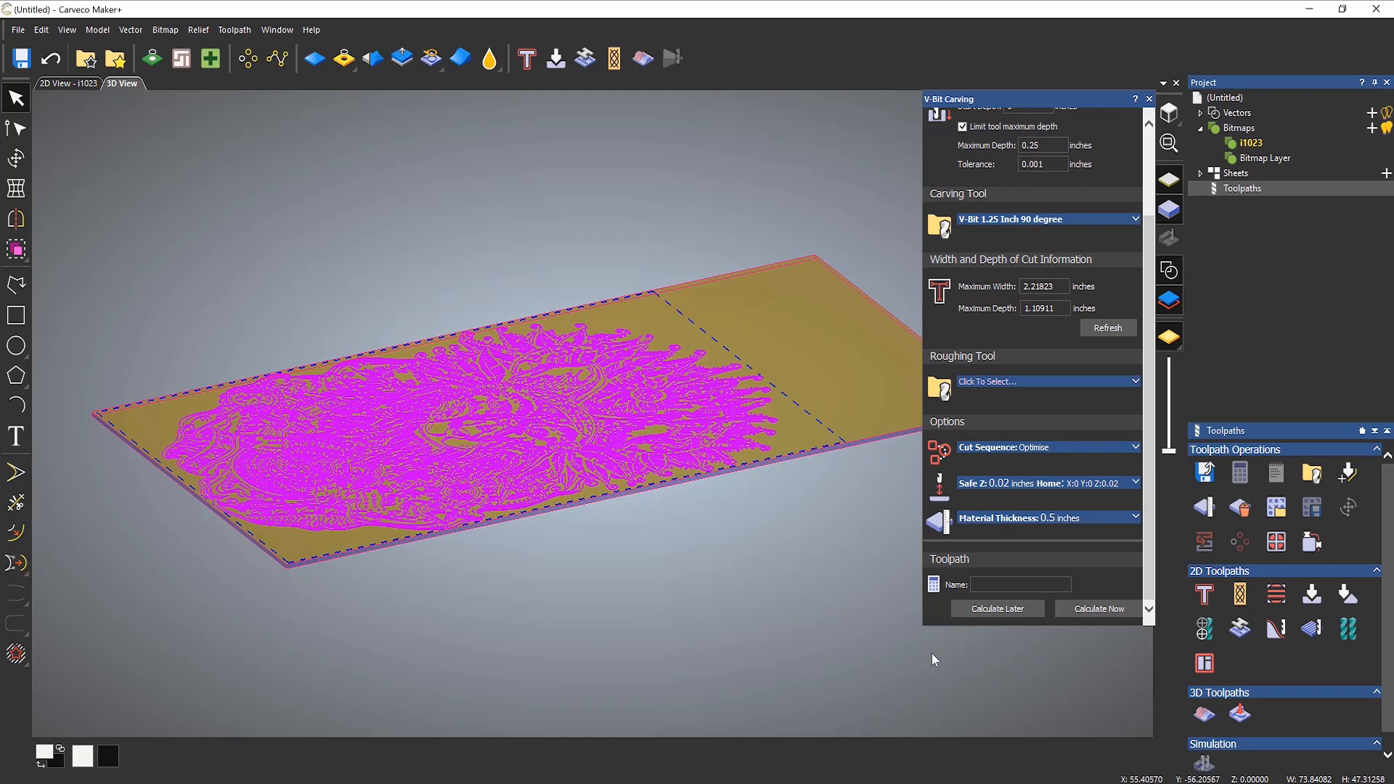
click(1094, 611)
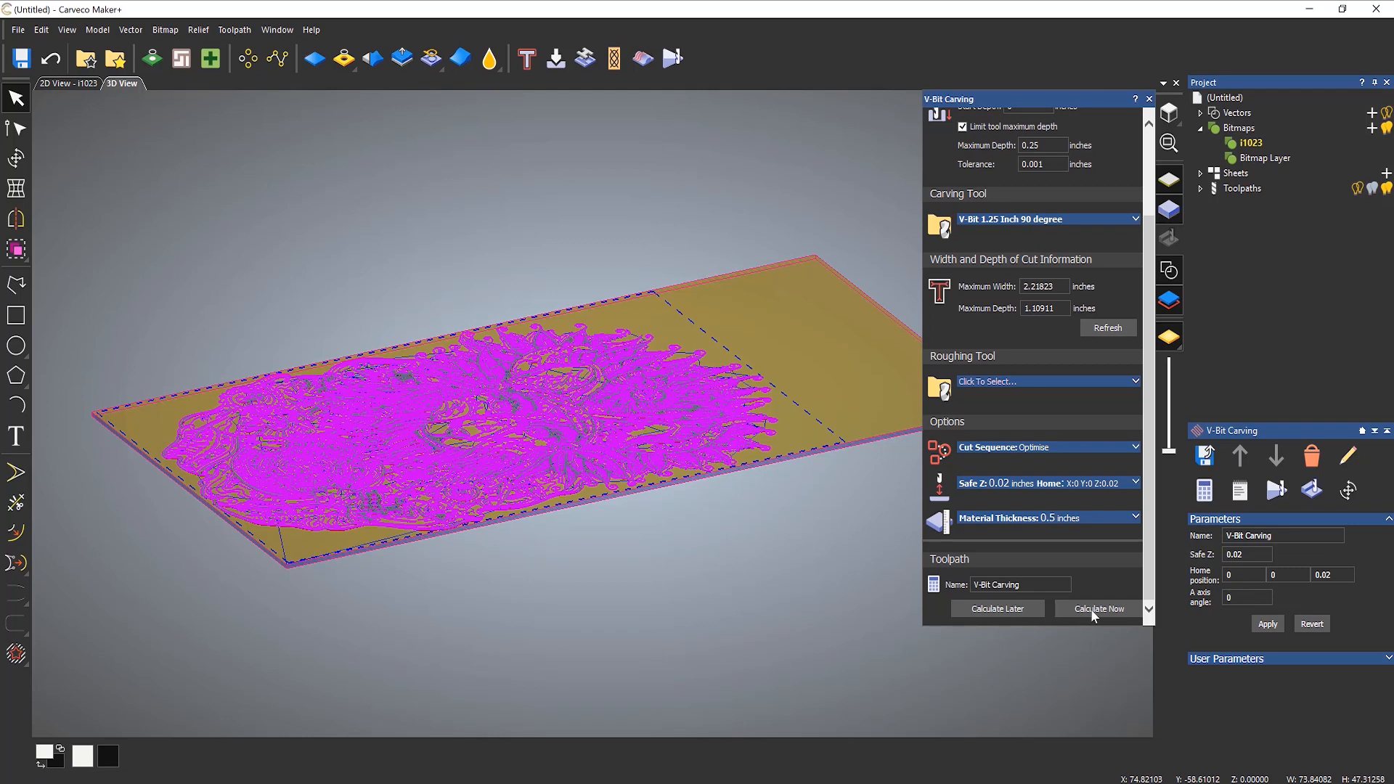
click(1147, 99)
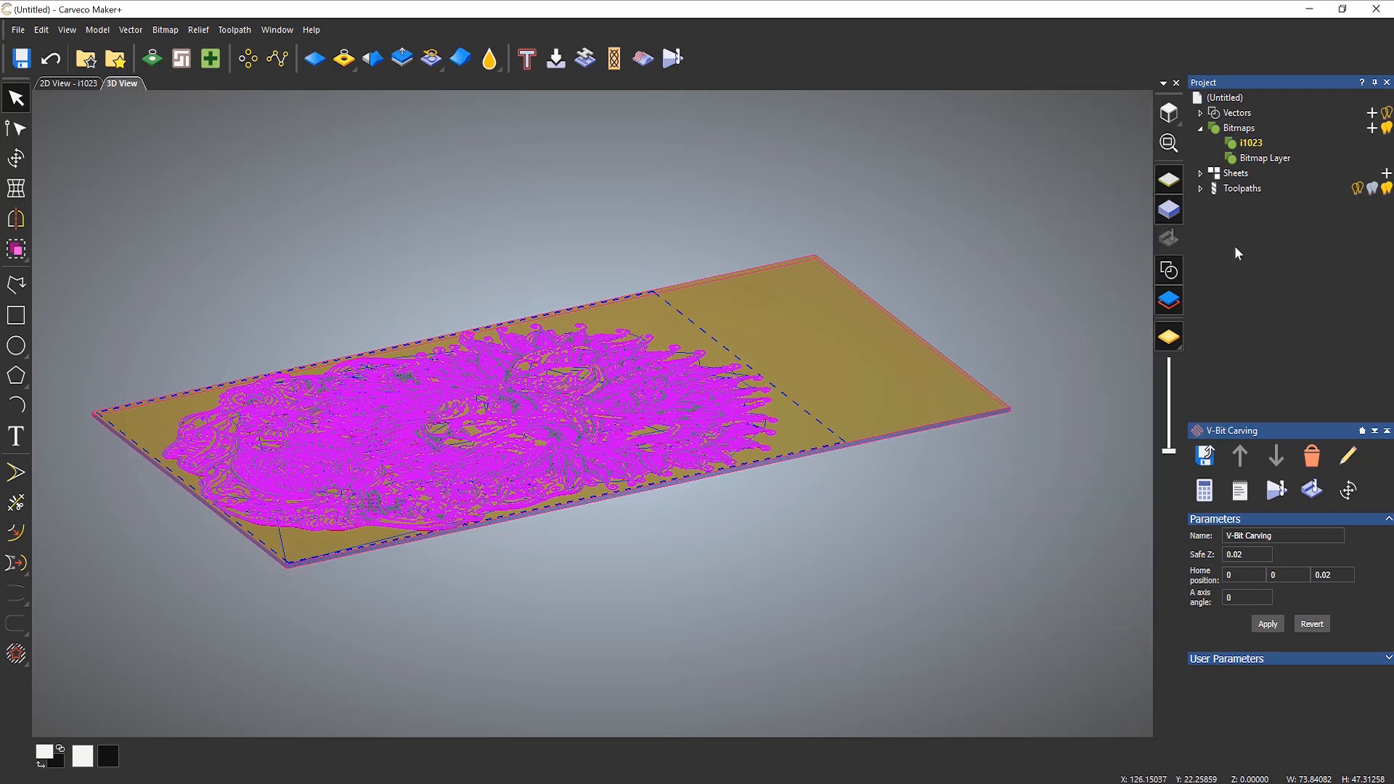
Step: Start a simulation of the V-Bit Carving toolpath for the whole model at Standard resolution
click(1201, 189)
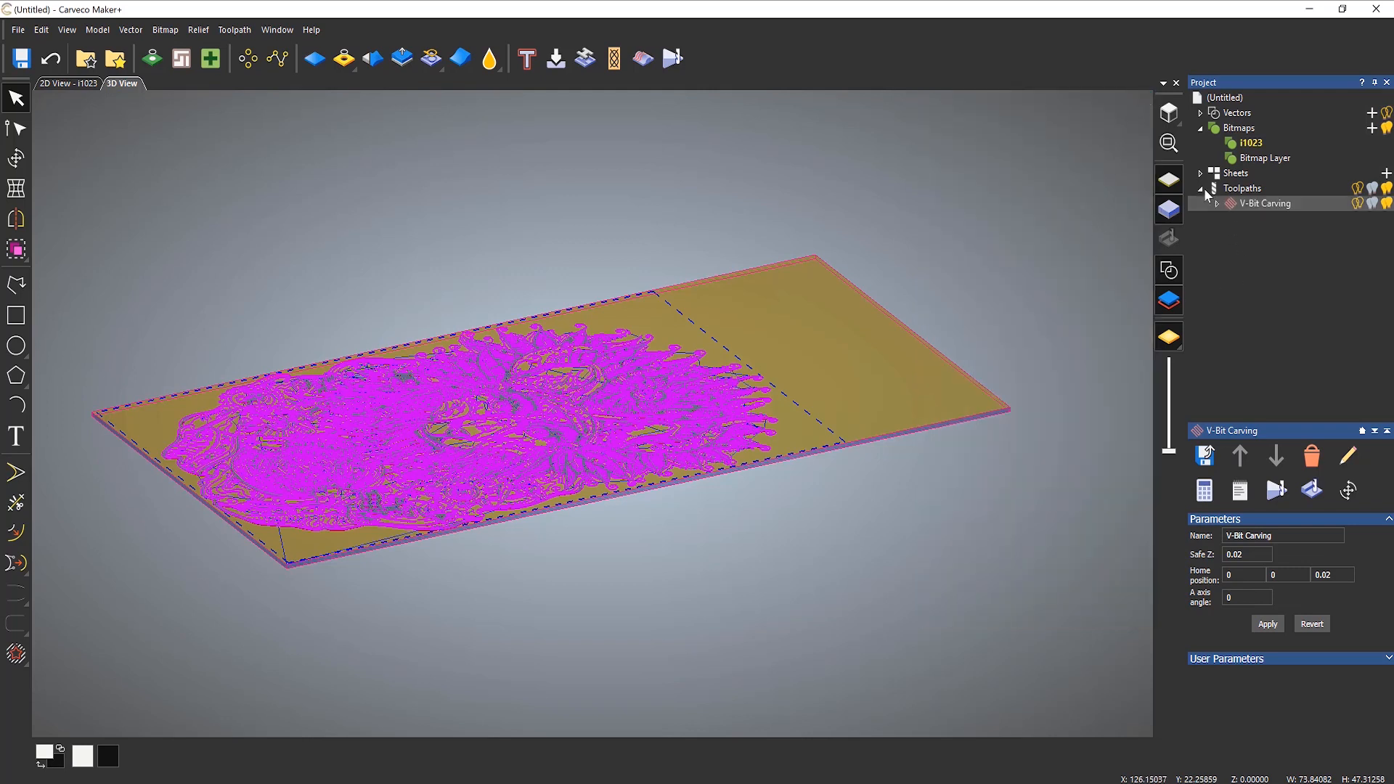
right_click(1253, 207)
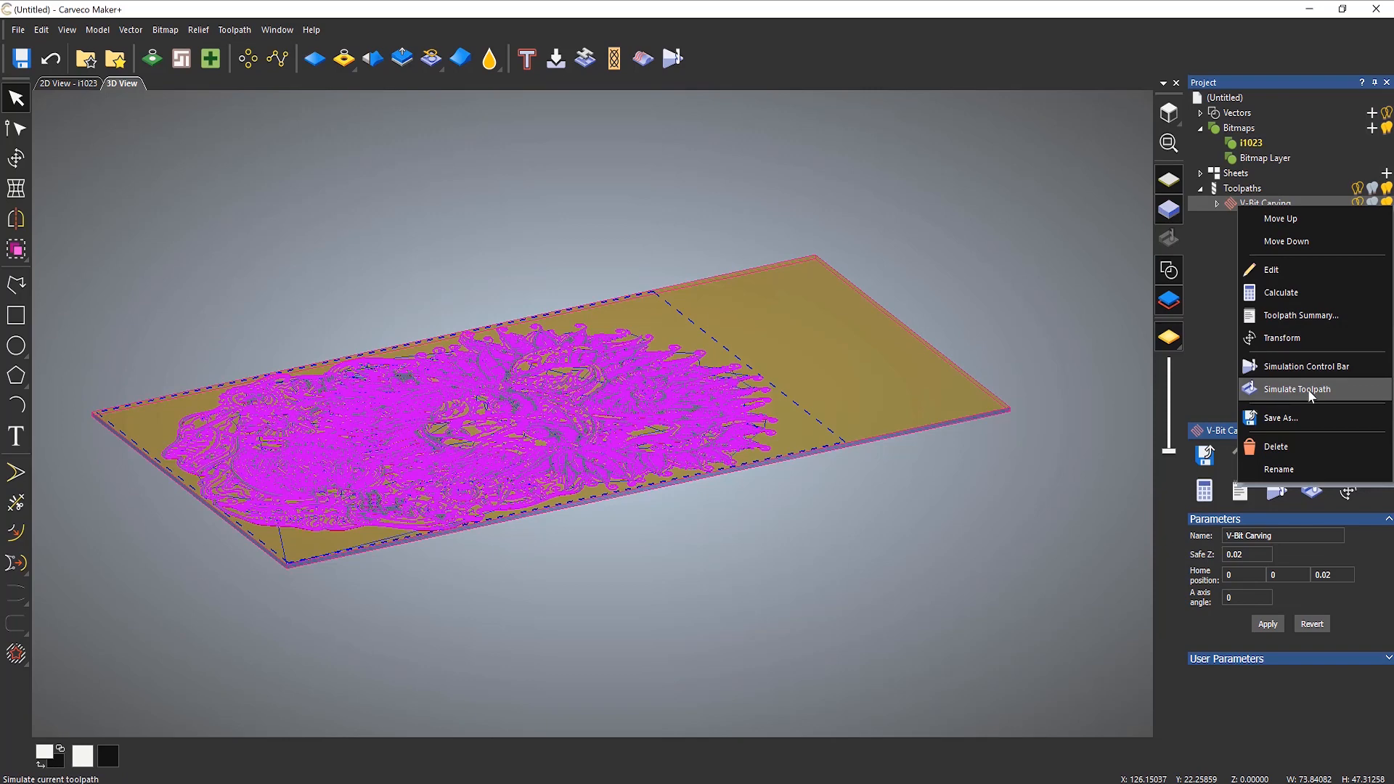
click(1312, 366)
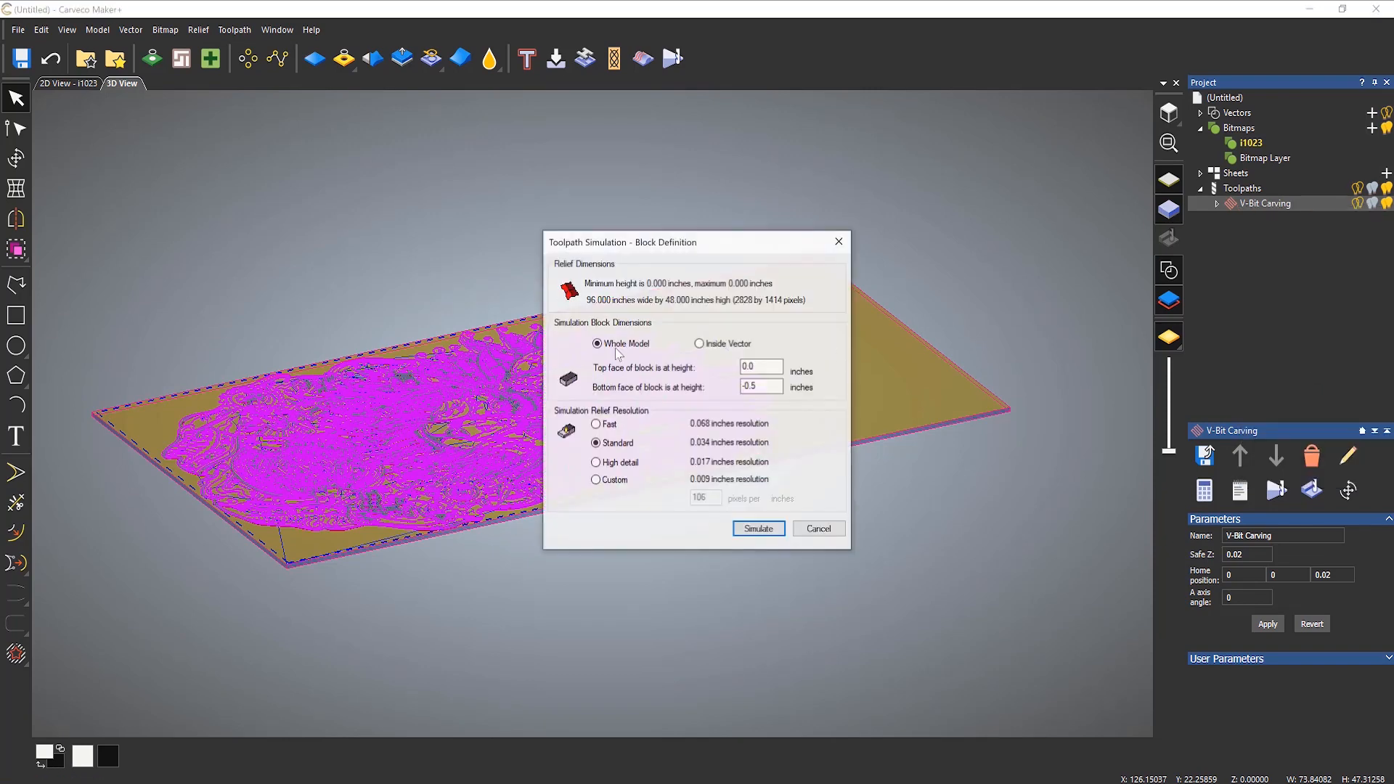
click(757, 528)
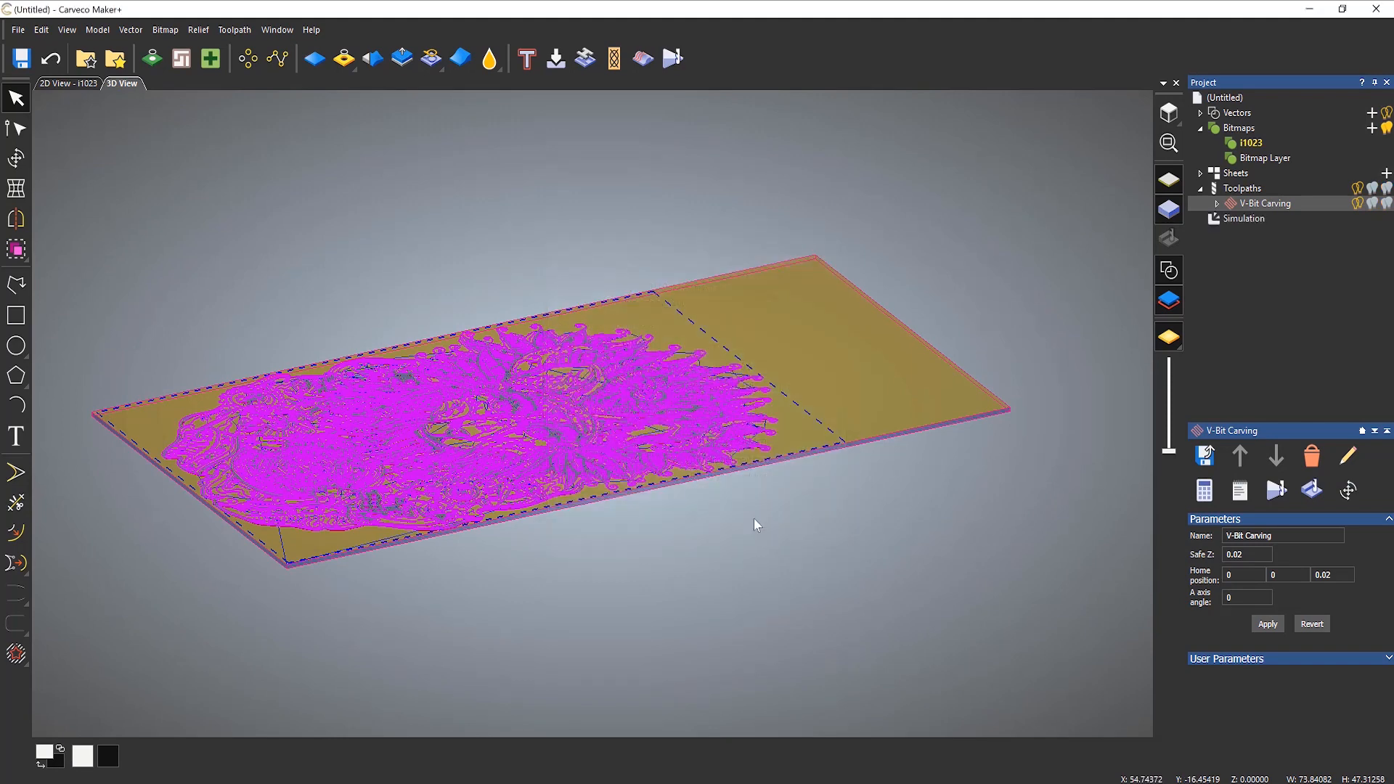
Step: Play the toolpath simulation through to its end, alternating between normal and fast speed
drag(681, 384, 693, 539)
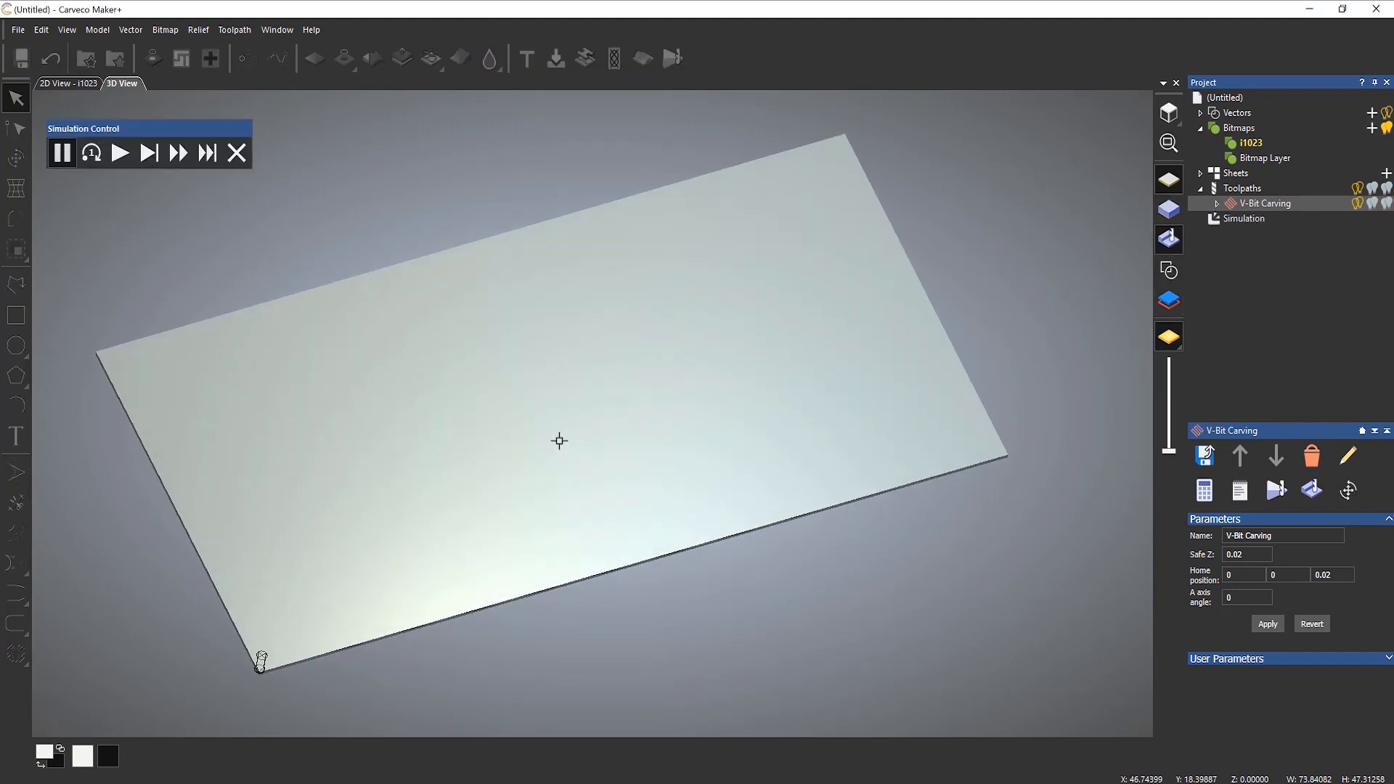
drag(559, 440, 594, 445)
scroll(604, 423, up, 2)
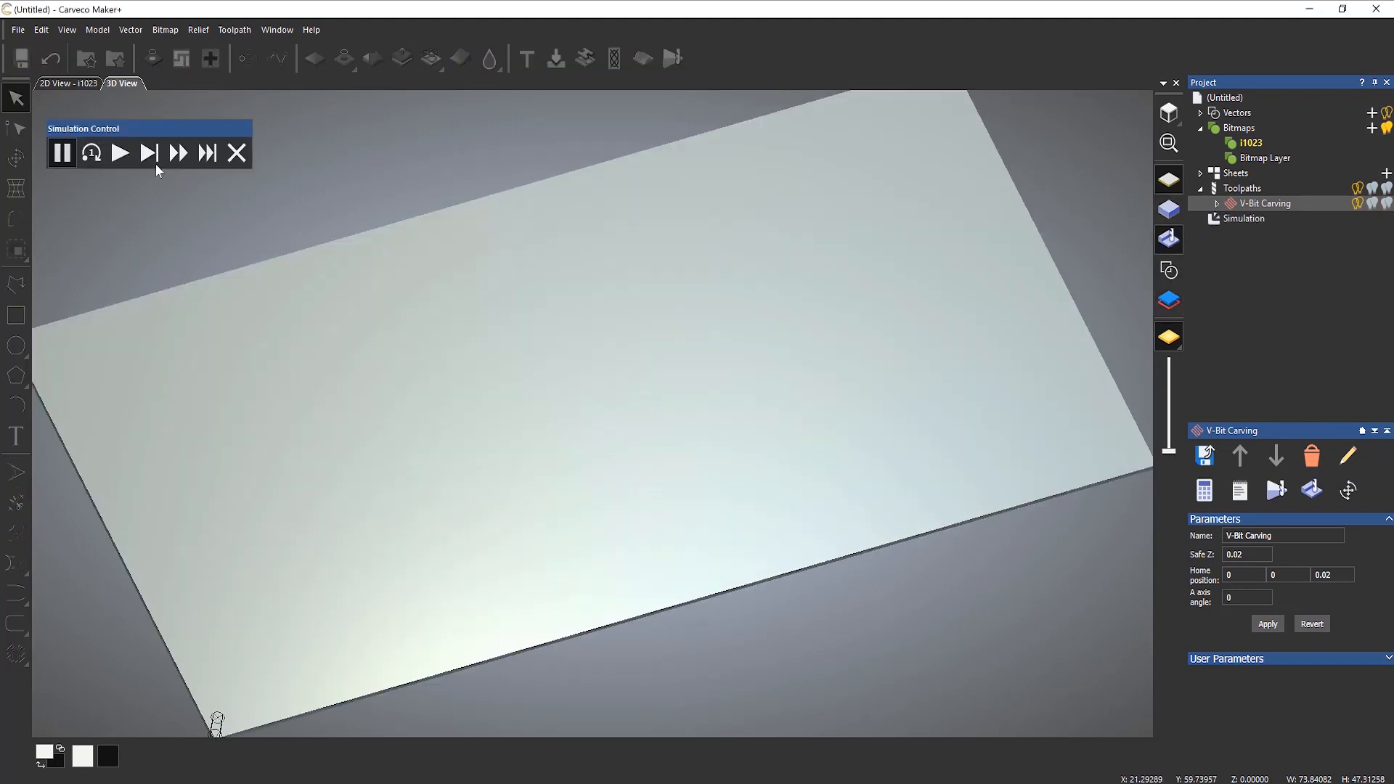
click(127, 157)
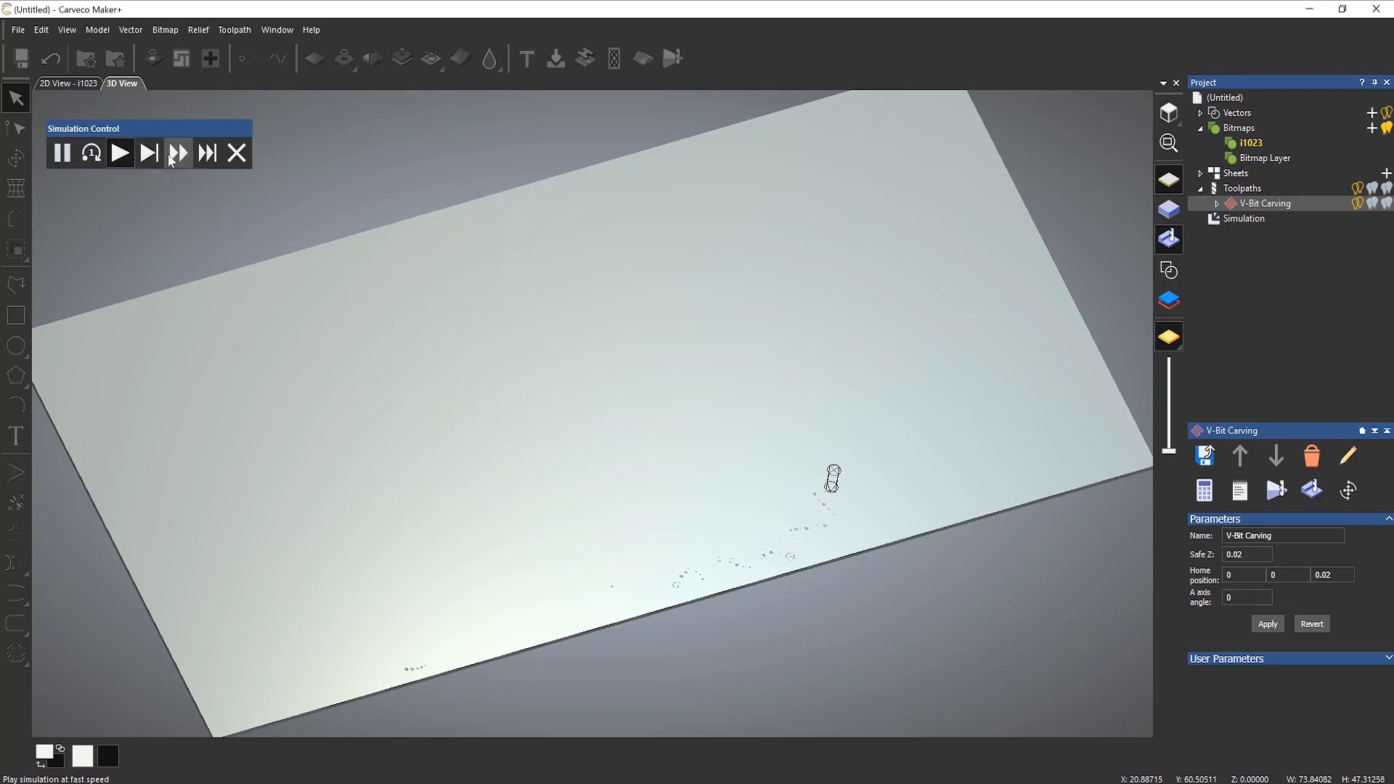
click(171, 161)
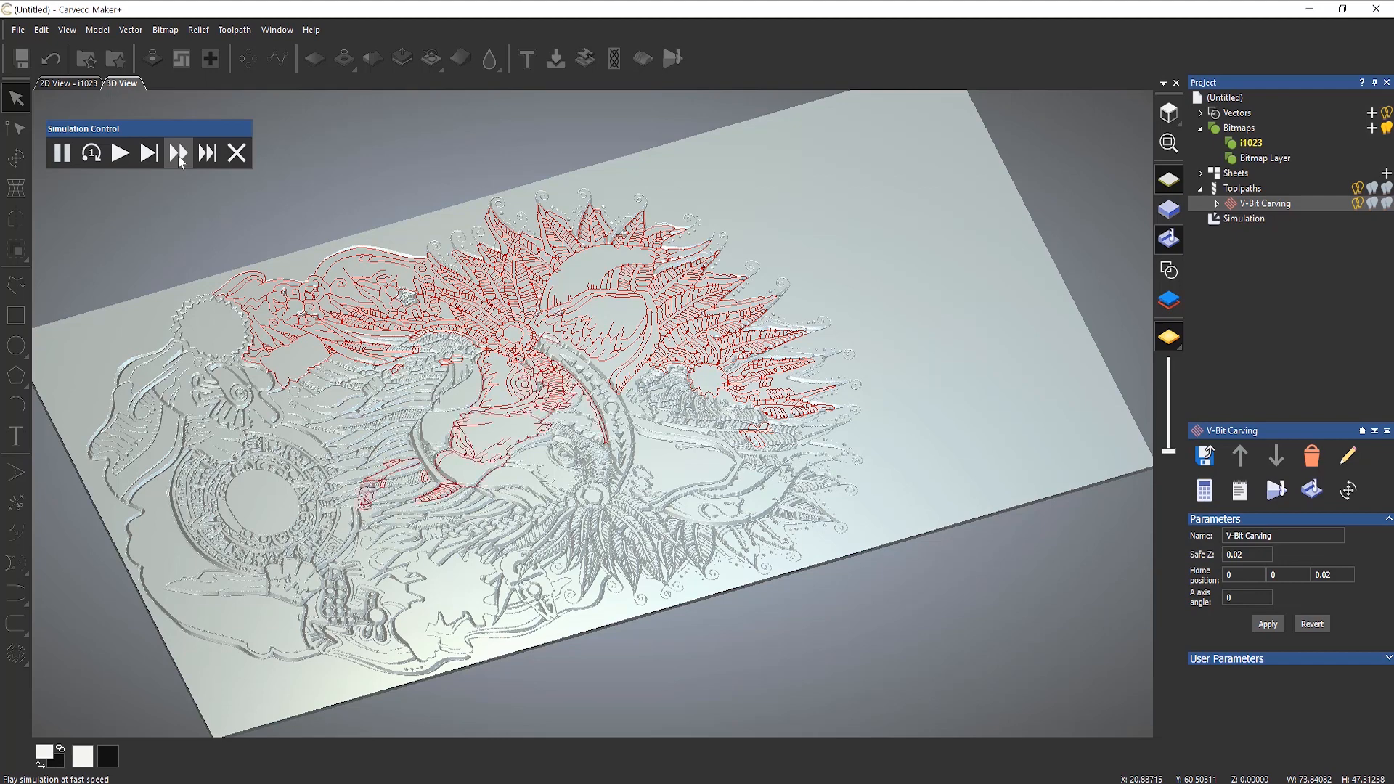
click(122, 154)
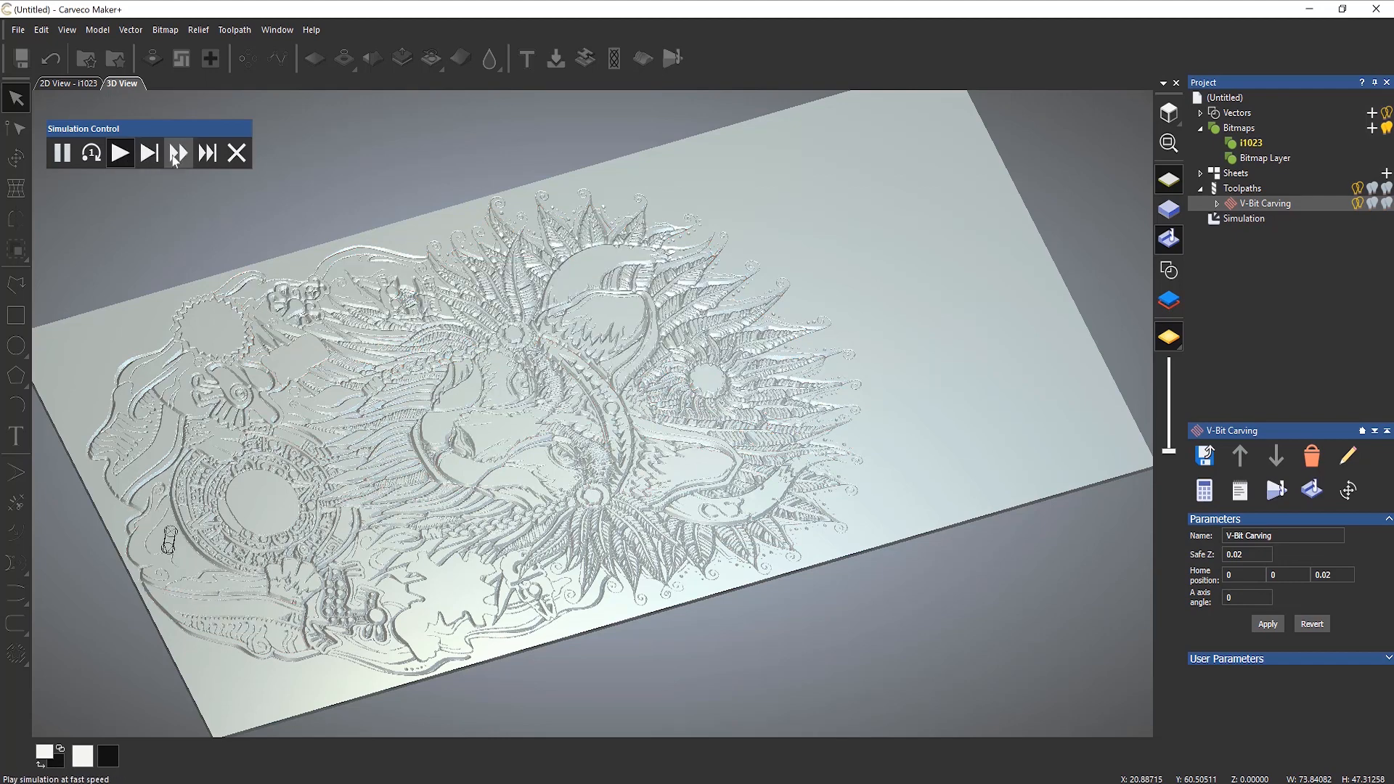
click(175, 155)
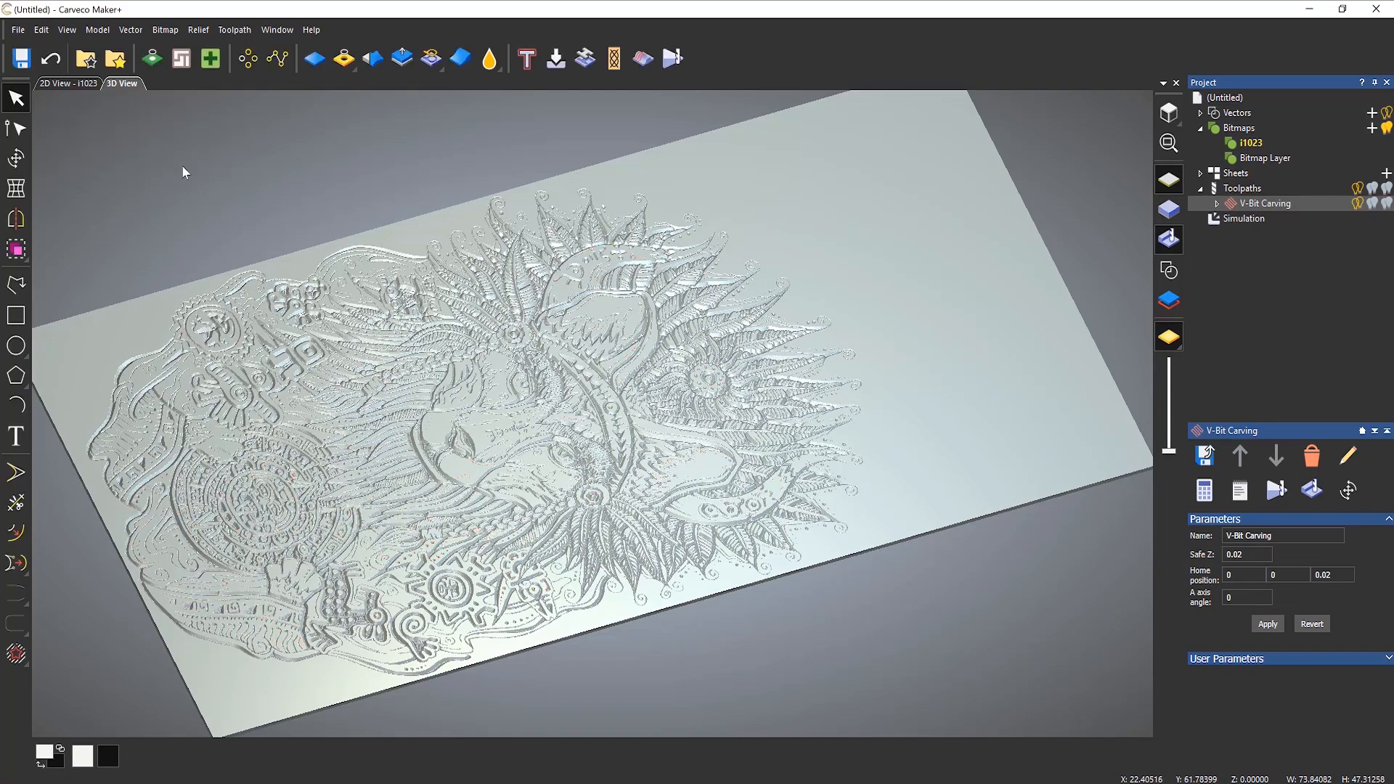
Step: Examine the simulated carving as a whole and the lion's nose and mouth up close
drag(425, 432, 807, 427)
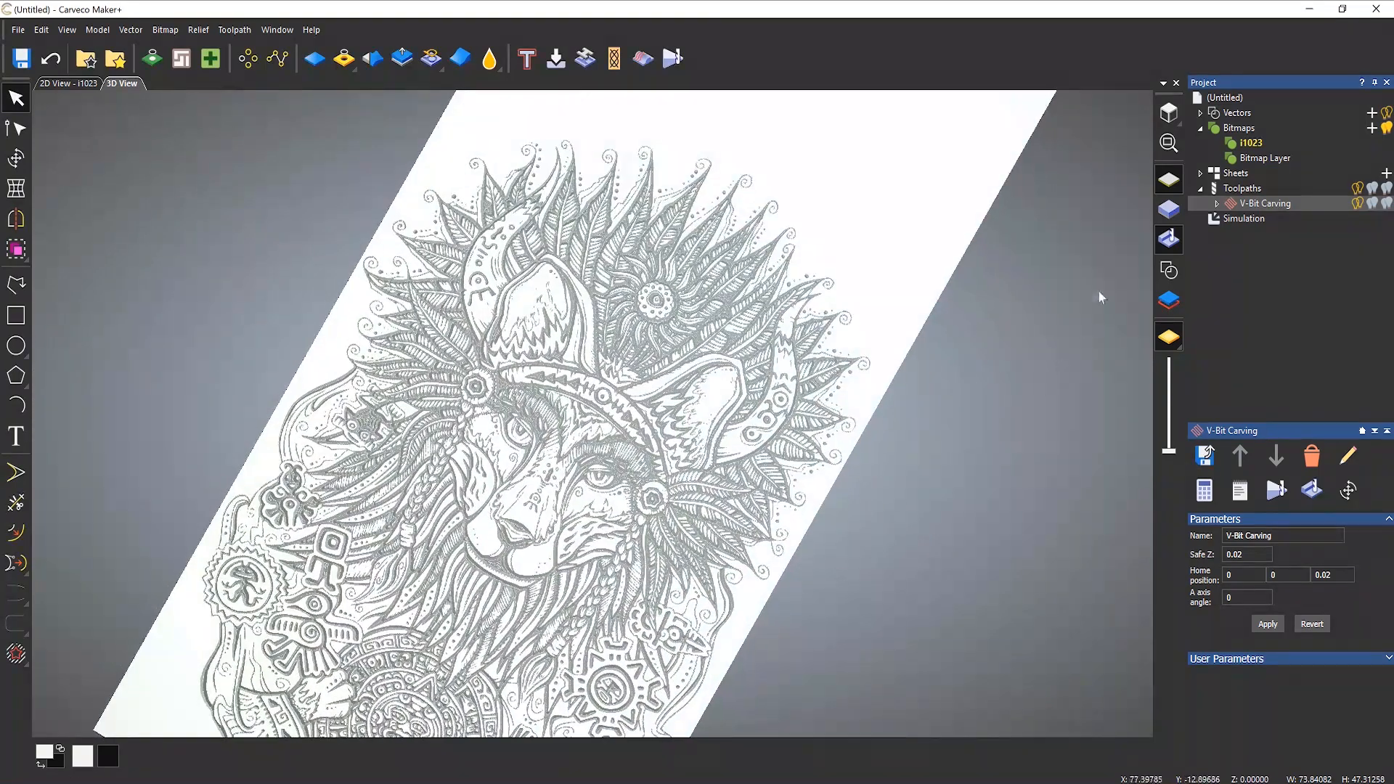
click(1169, 113)
scroll(519, 450, up, 2)
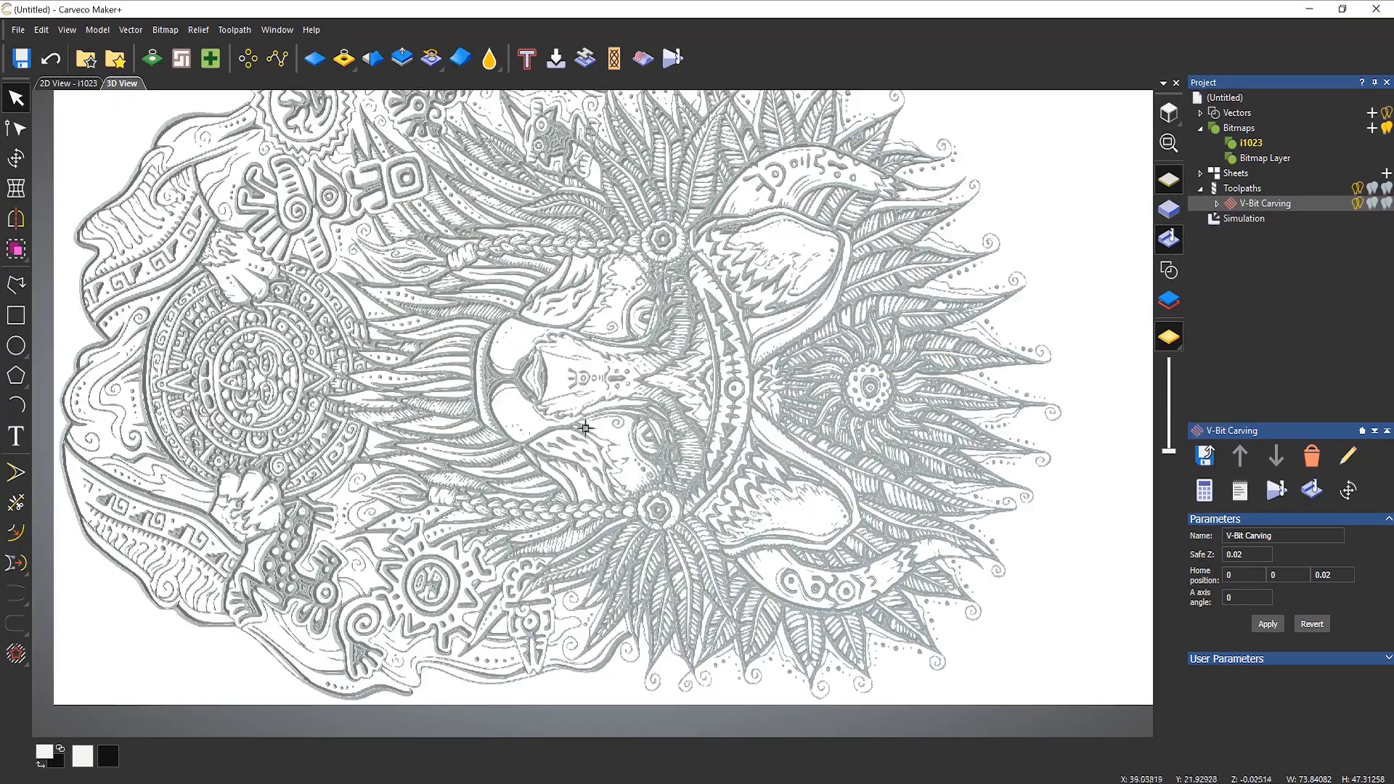
mouse_move(585, 429)
mouse_down()
mouse_move(433, 588)
mouse_move(597, 490)
mouse_move(594, 466)
mouse_up()
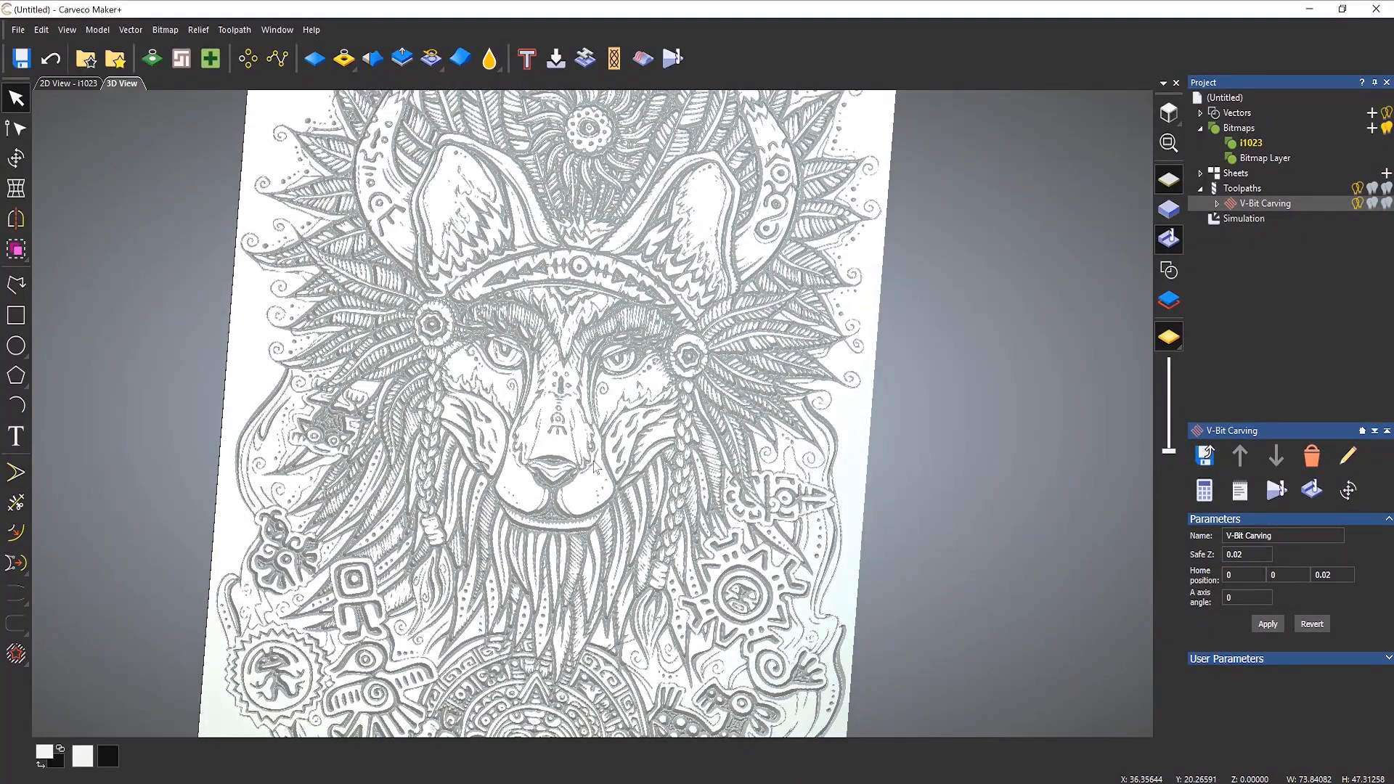
scroll(541, 508, up, 5)
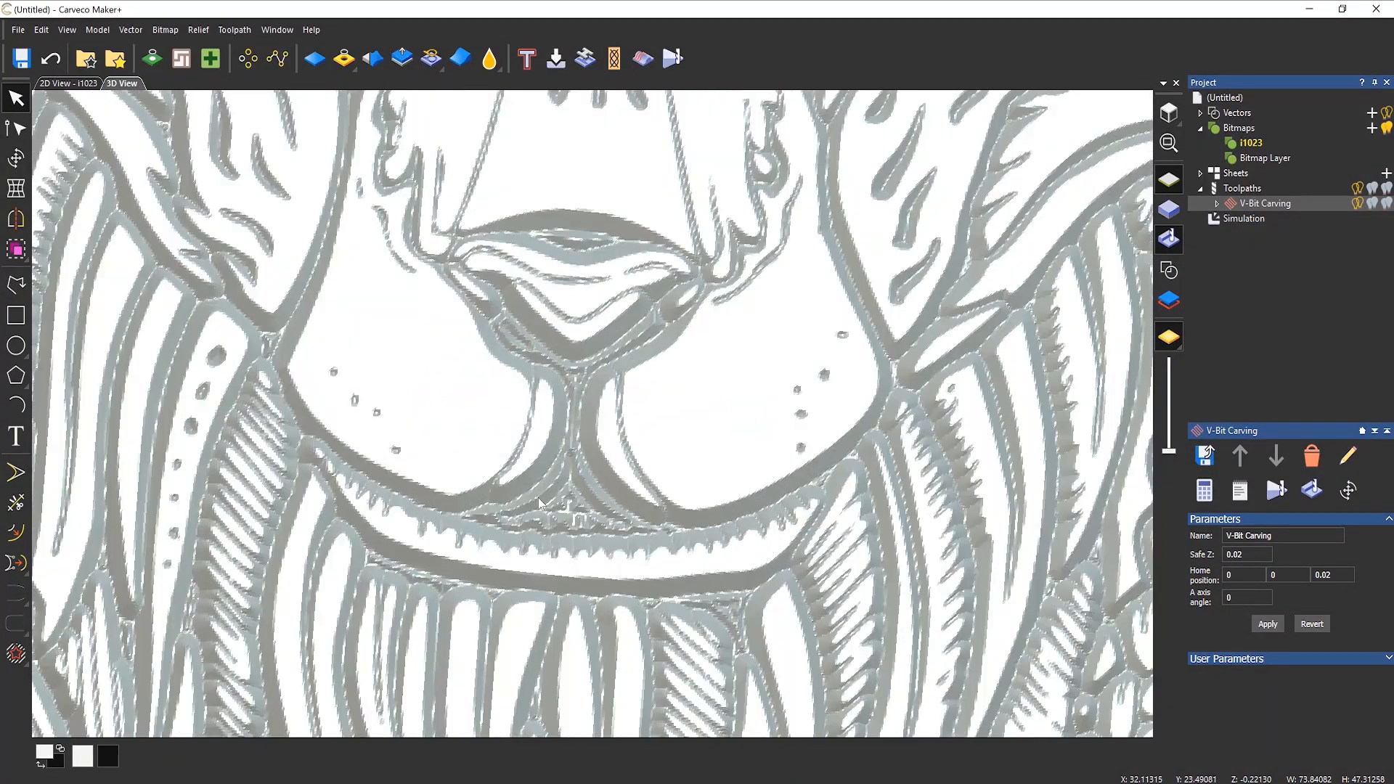
scroll(538, 500, up, 3)
scroll(610, 528, down, 1)
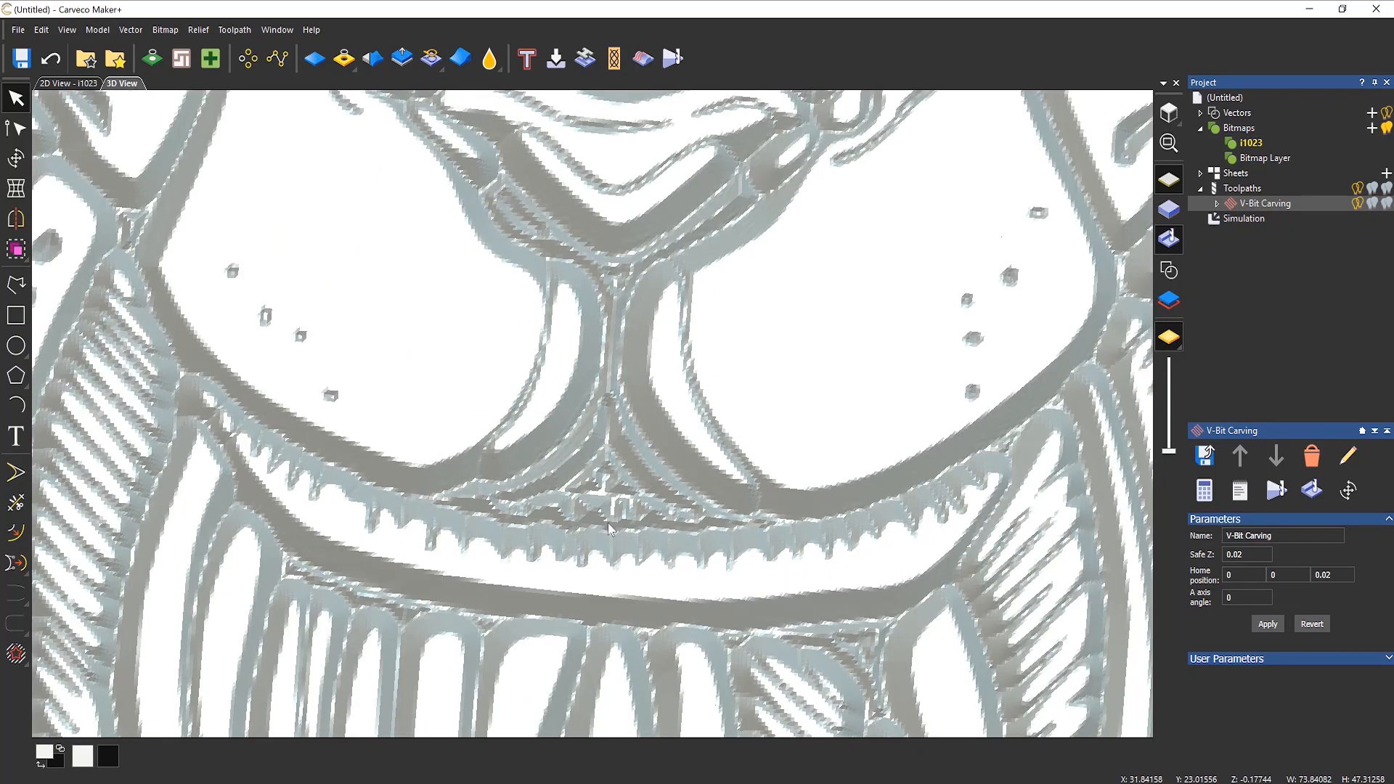
scroll(608, 523, down, 1)
Step: Examine the simulated cuts around the braid and the small round-eyed figure beside the feathers
middle_drag(419, 350, 853, 522)
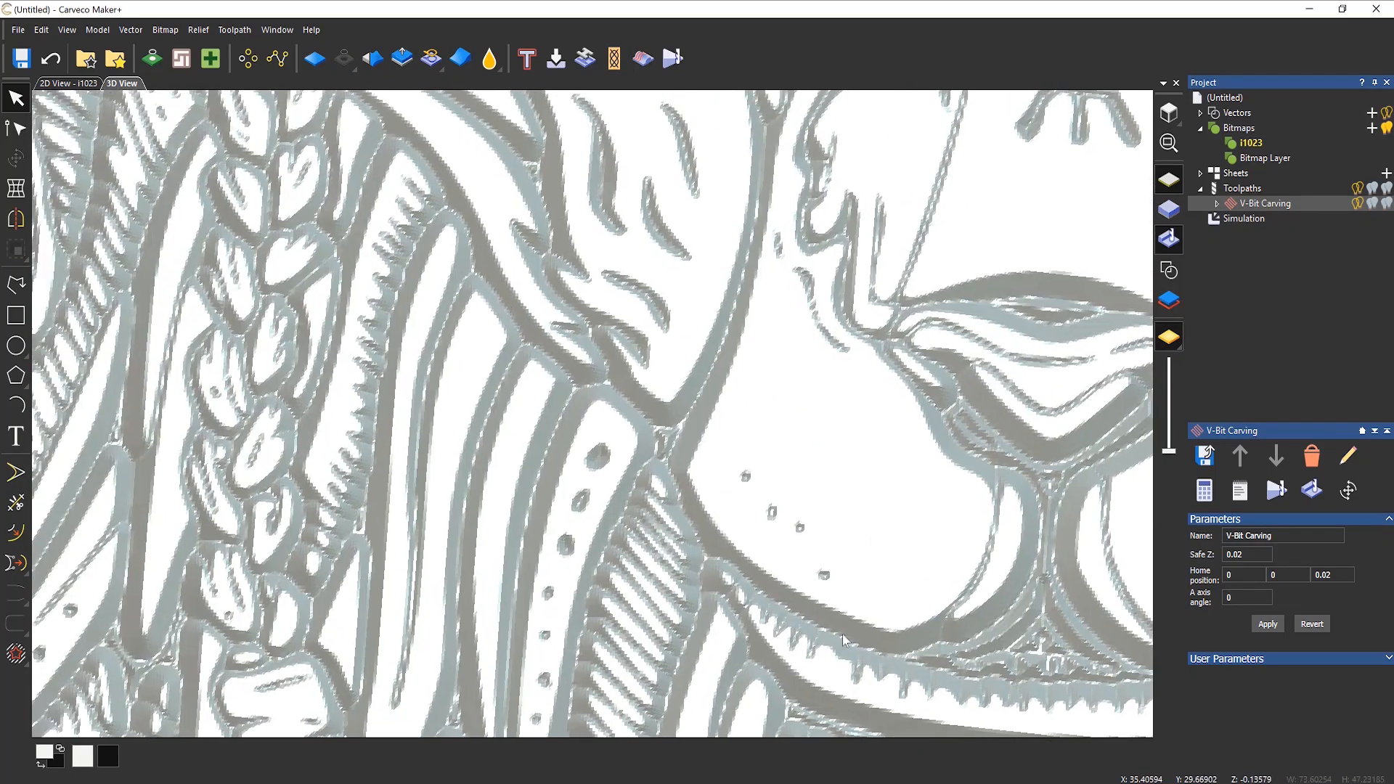
middle_drag(291, 240, 631, 610)
middle_drag(58, 508, 333, 501)
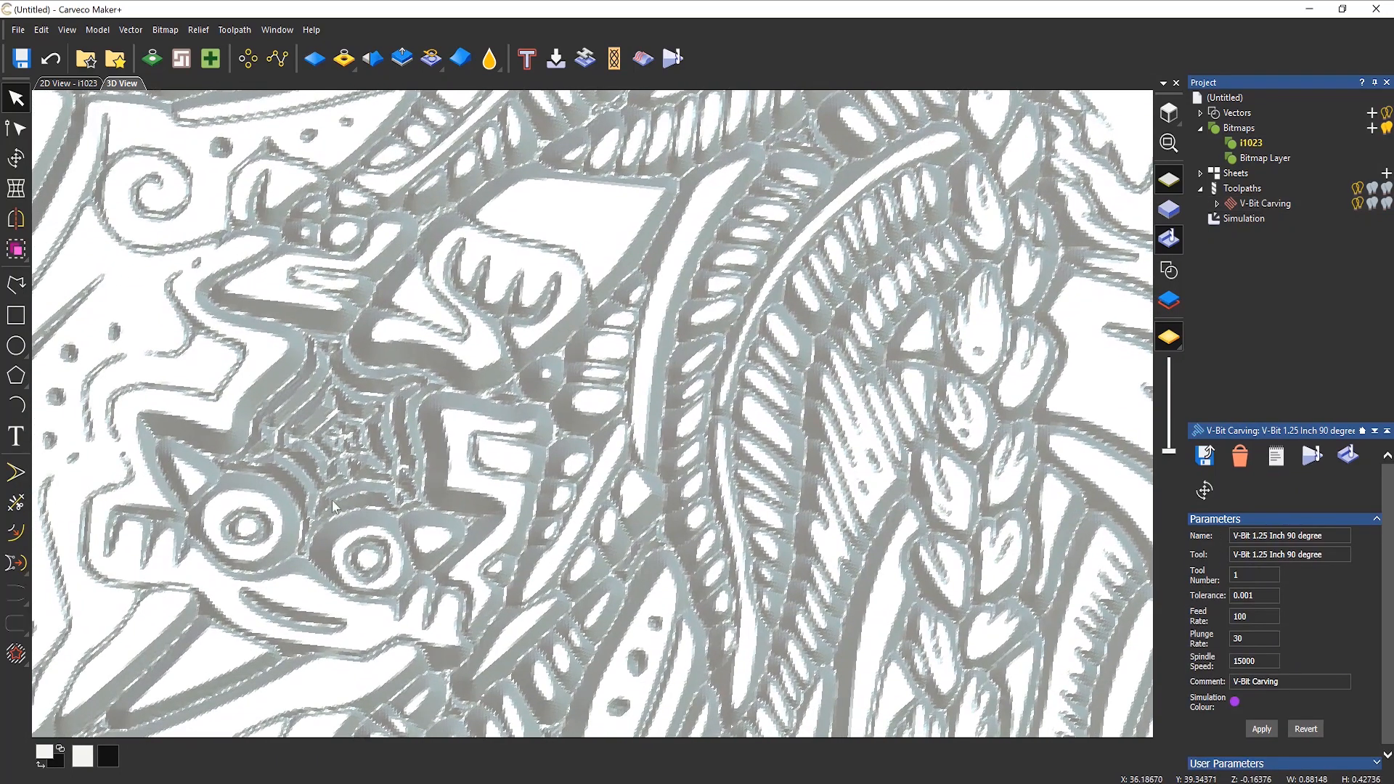
scroll(277, 490, up, 2)
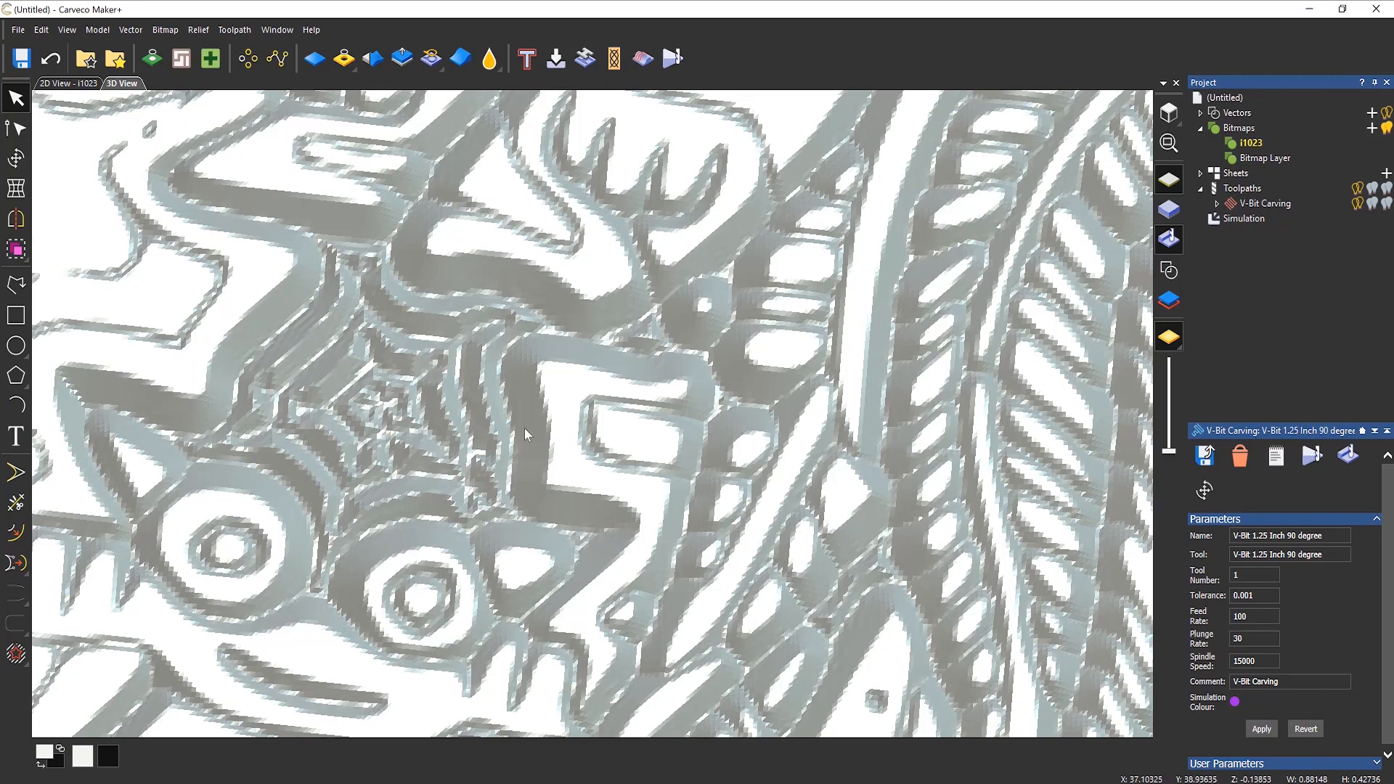
scroll(524, 428, down, 5)
middle_drag(738, 415, 664, 412)
scroll(666, 420, down, 4)
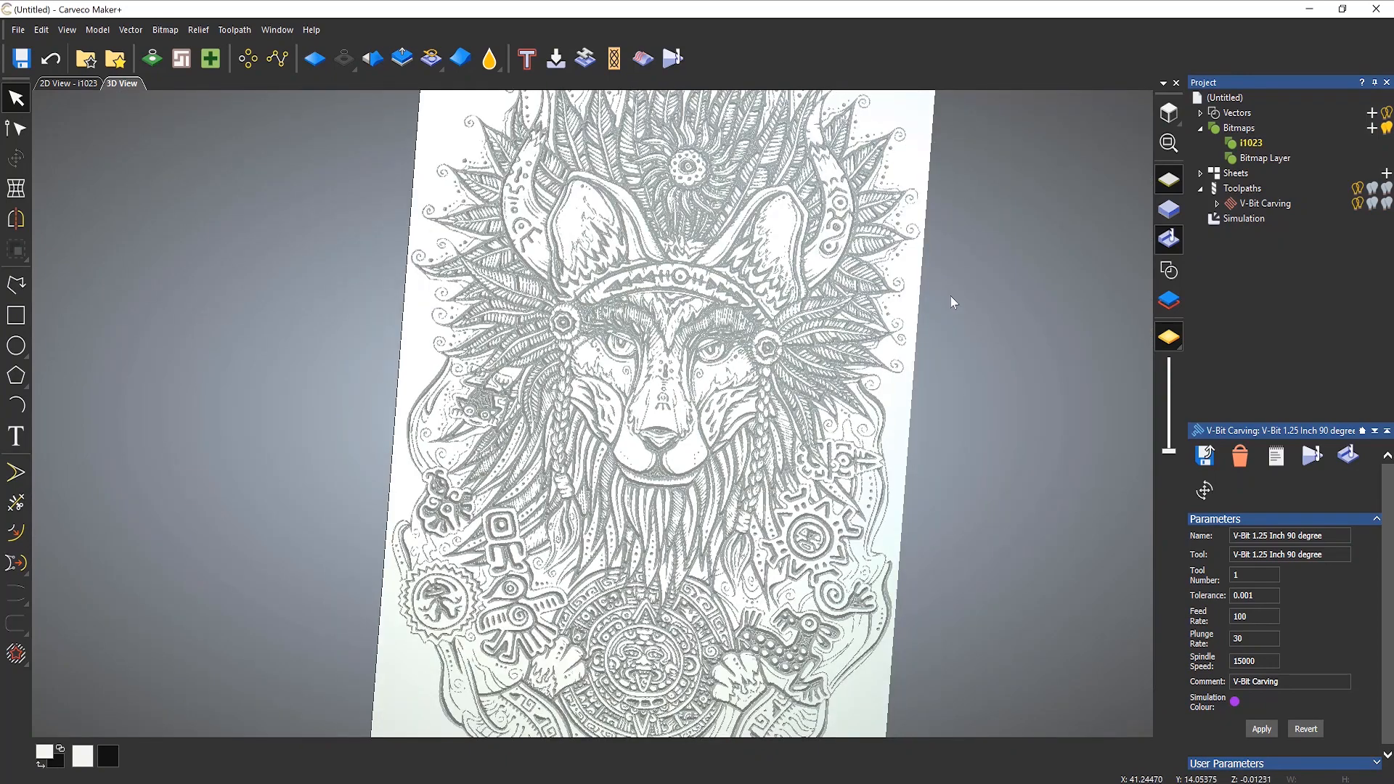
Step: View the whole simulated carving from the top and show the model information
click(1168, 113)
scroll(712, 356, up, 2)
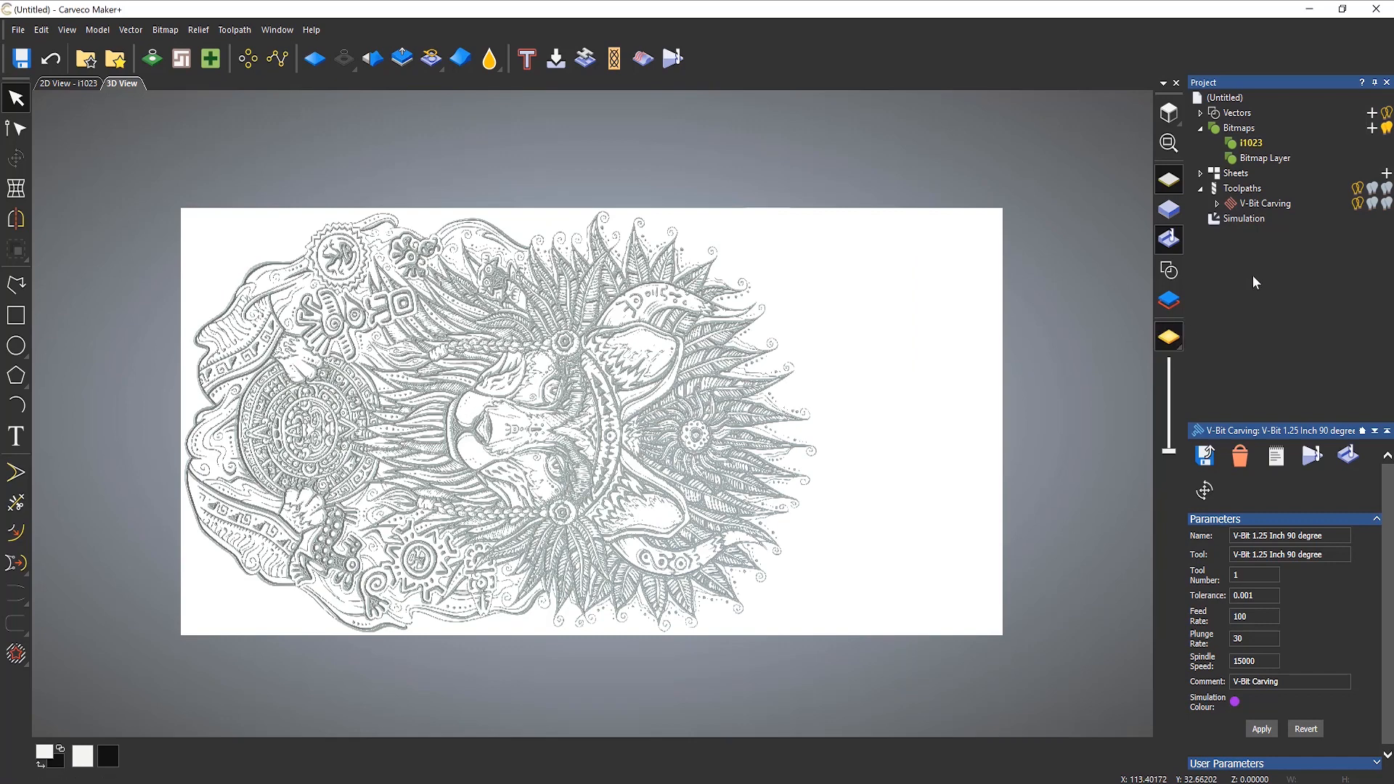
click(1228, 97)
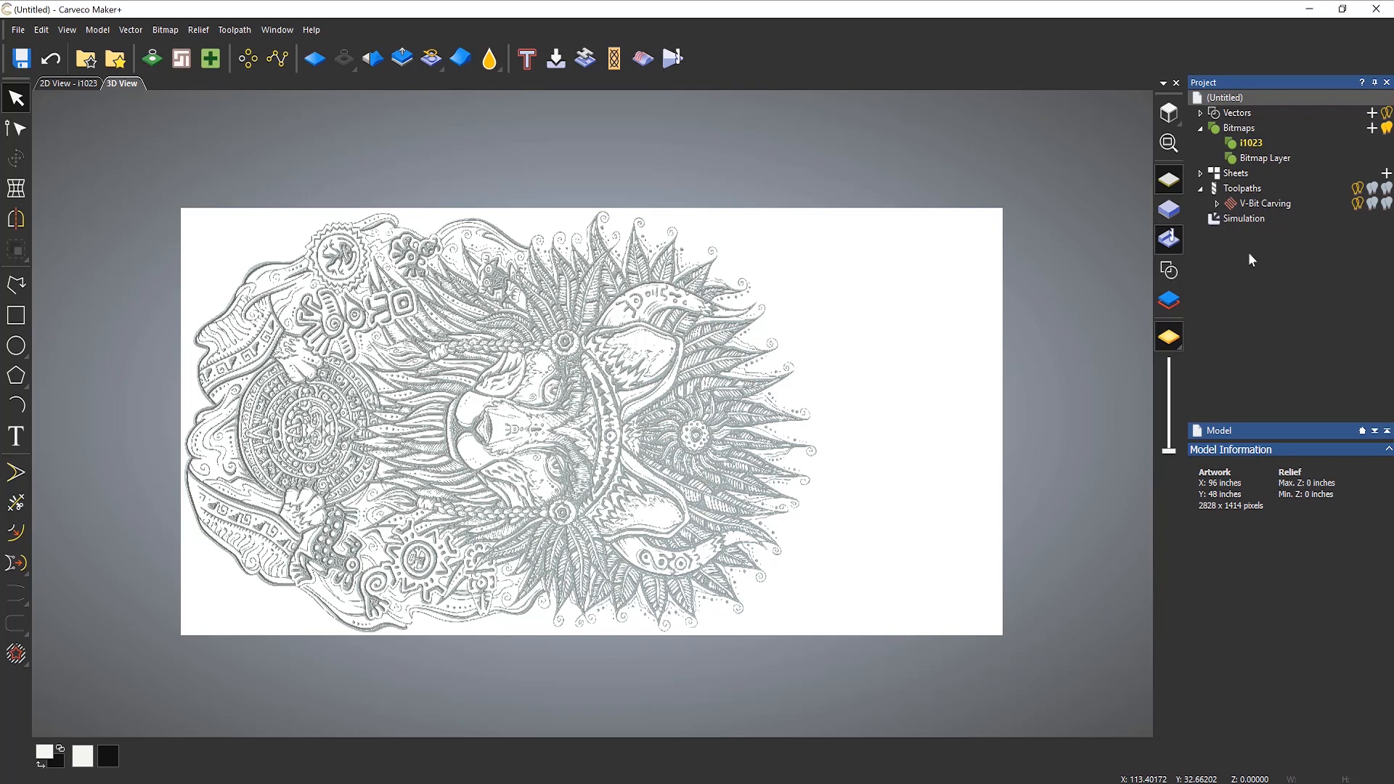
Step: Delete the simulation and hide the V-Bit Carving toolpath in the 2D view
click(1232, 191)
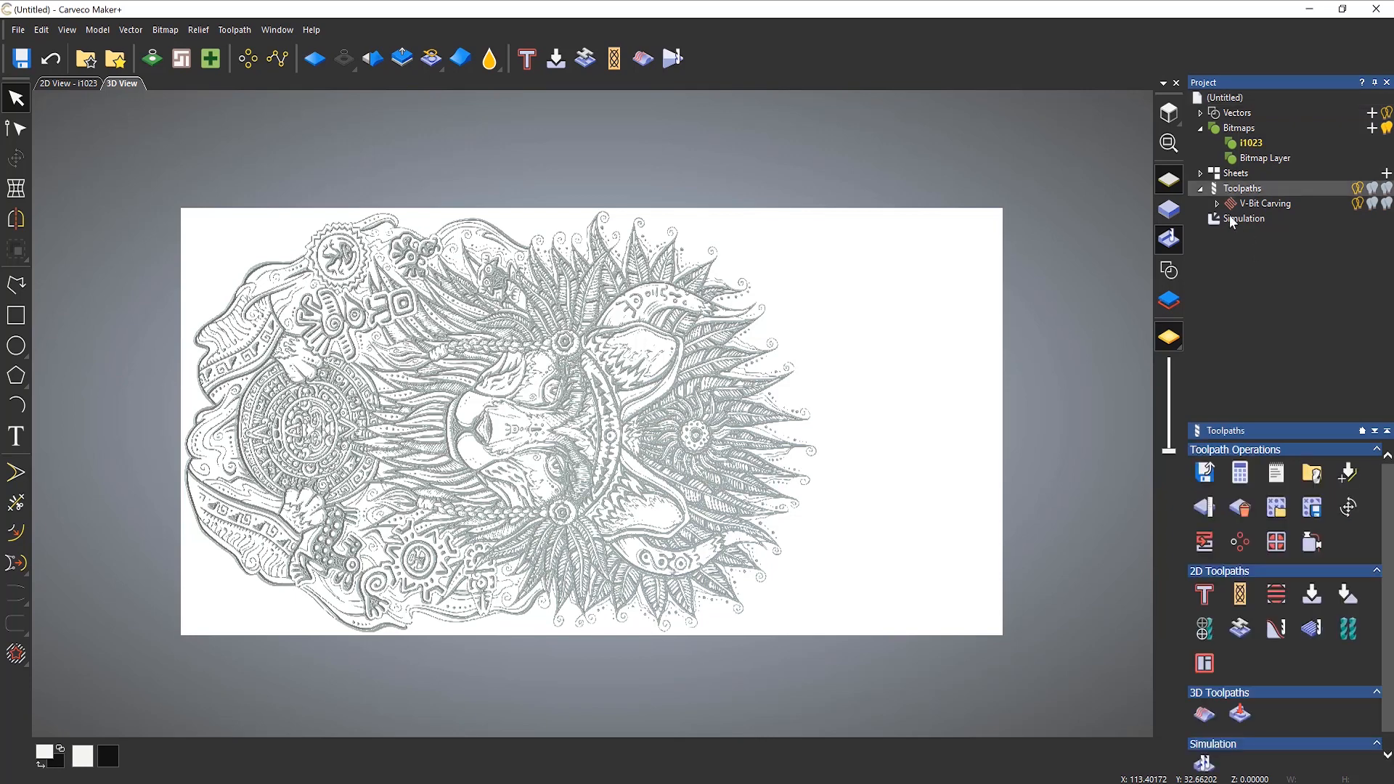
right_click(1230, 222)
click(1229, 253)
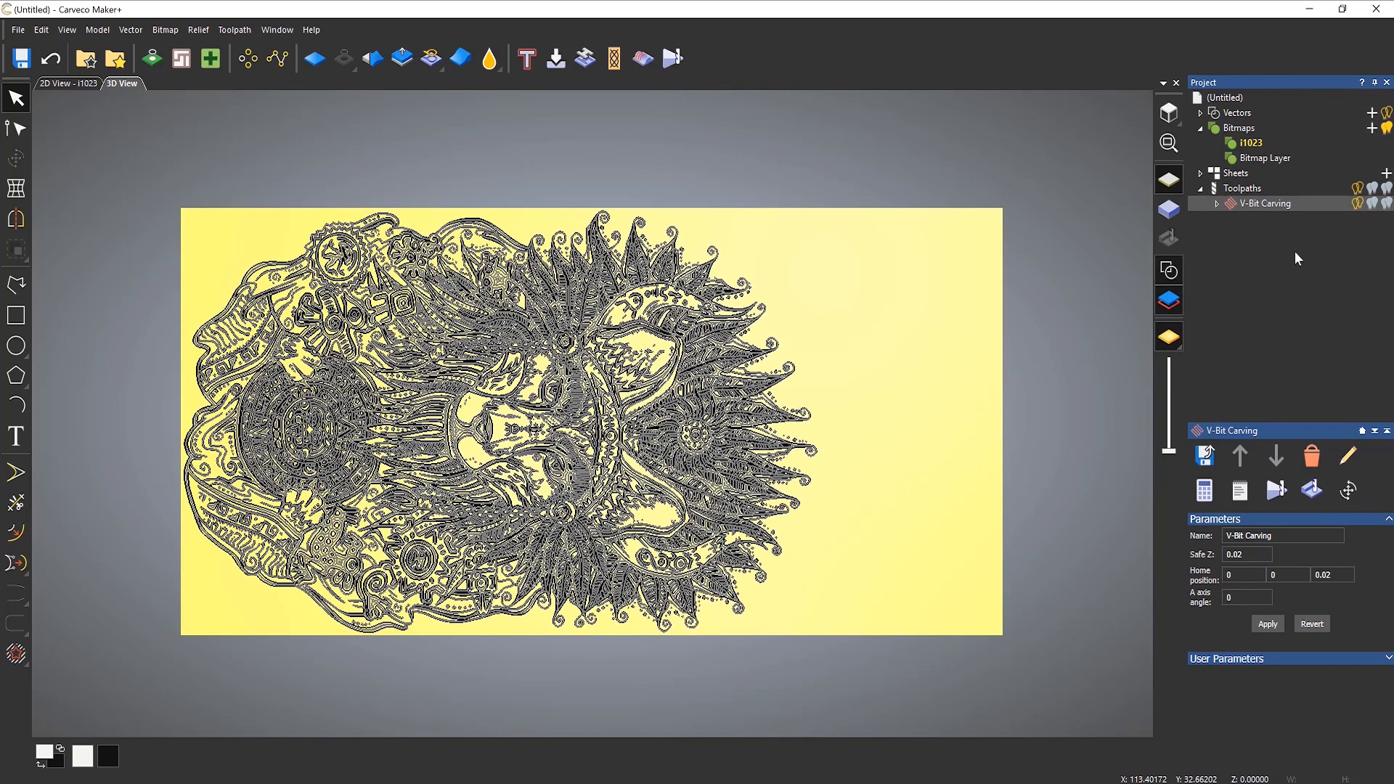
click(1356, 204)
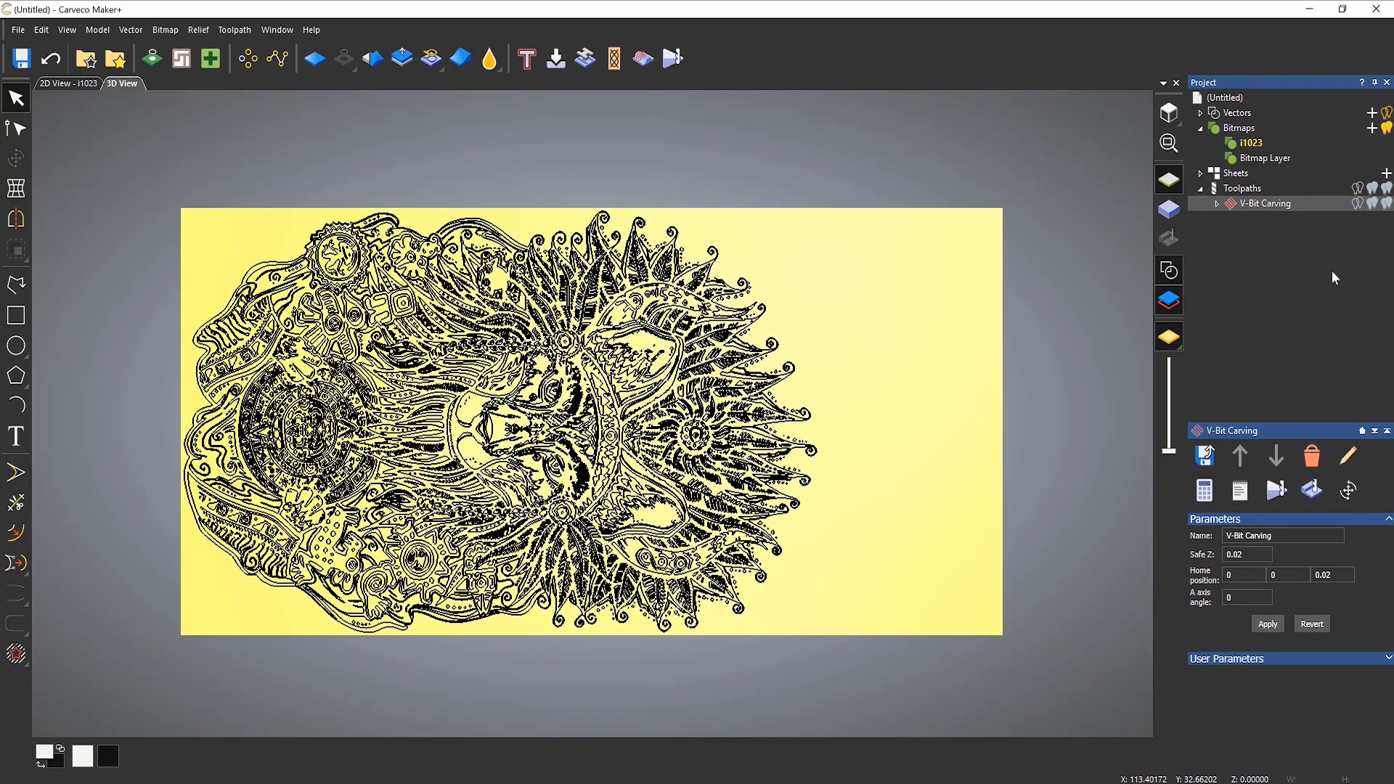
Step: Divide the toolpaths into regular panels 12 inches wide and 12 inches high, with the 2D view showing
click(1242, 191)
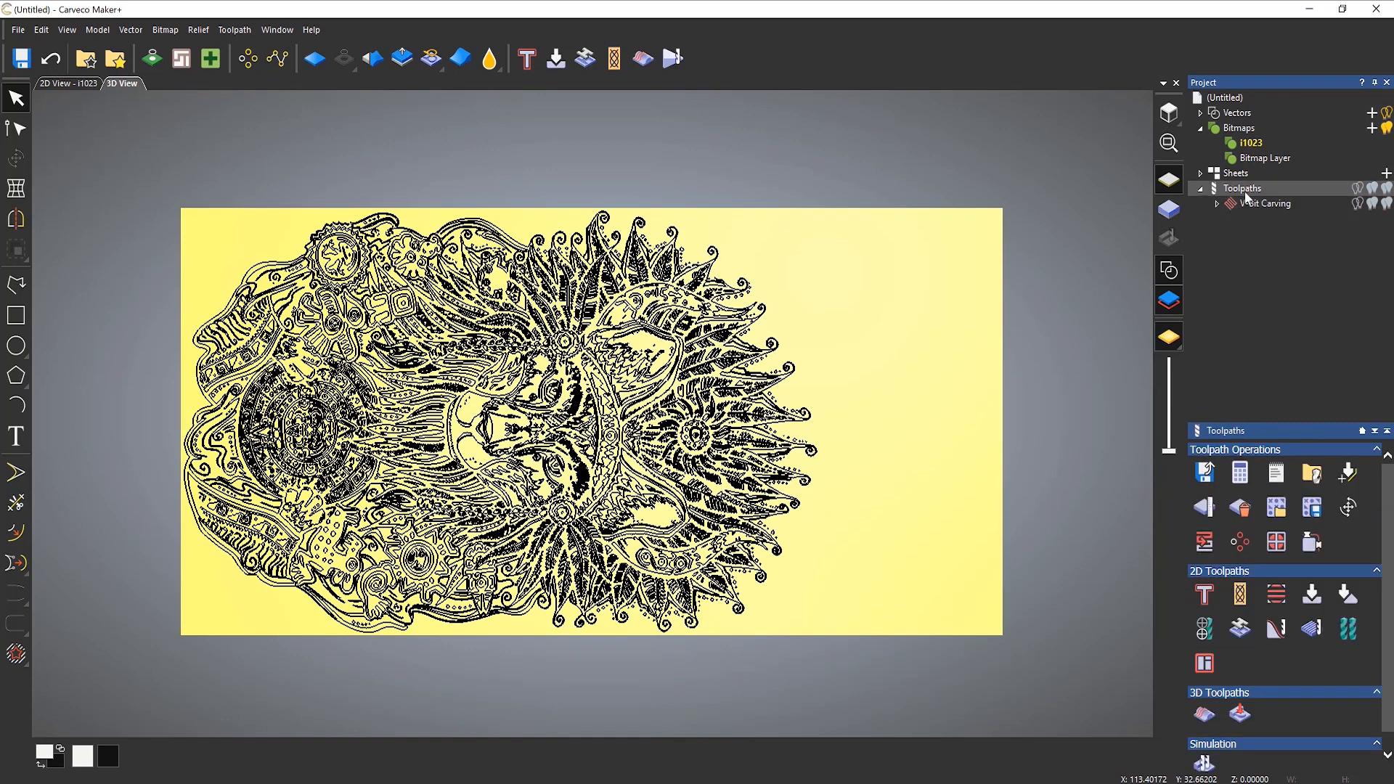
click(1281, 549)
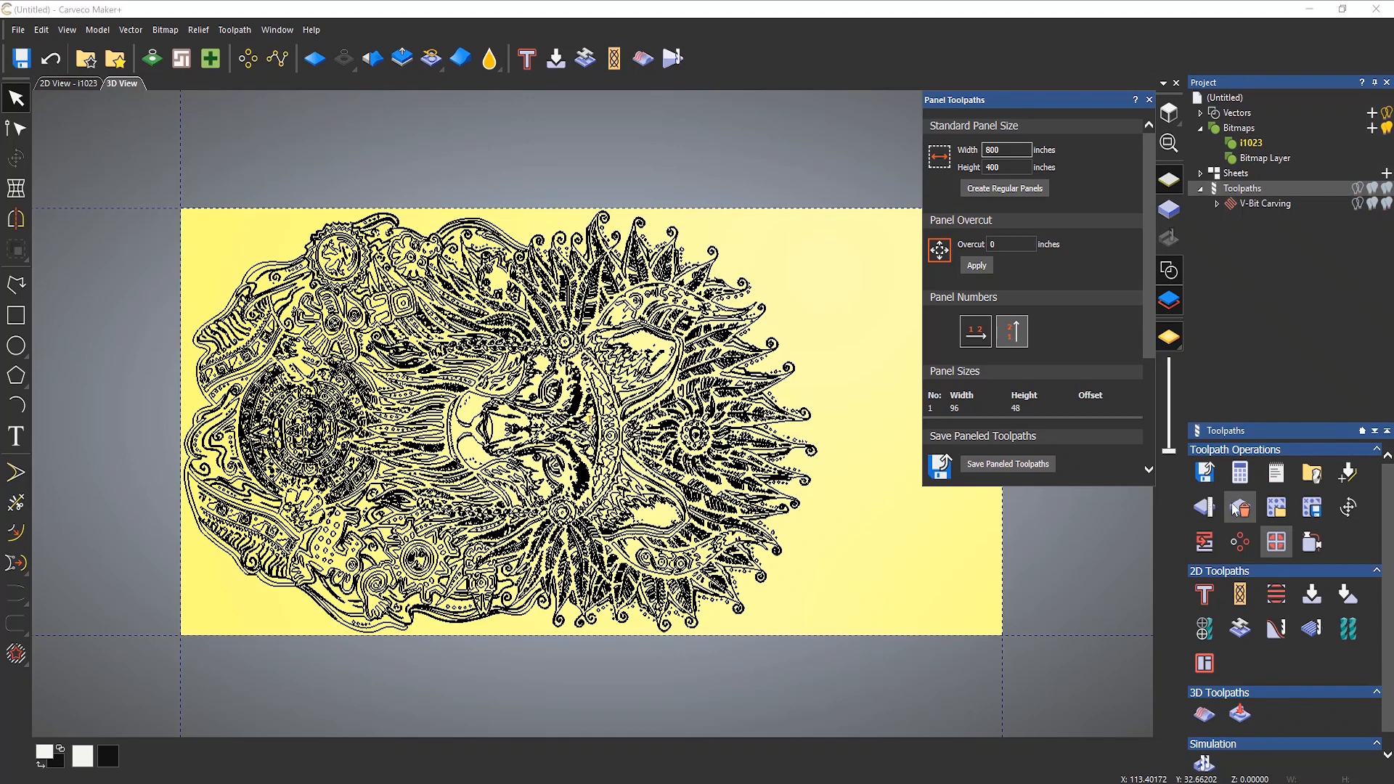
double_click(1004, 149)
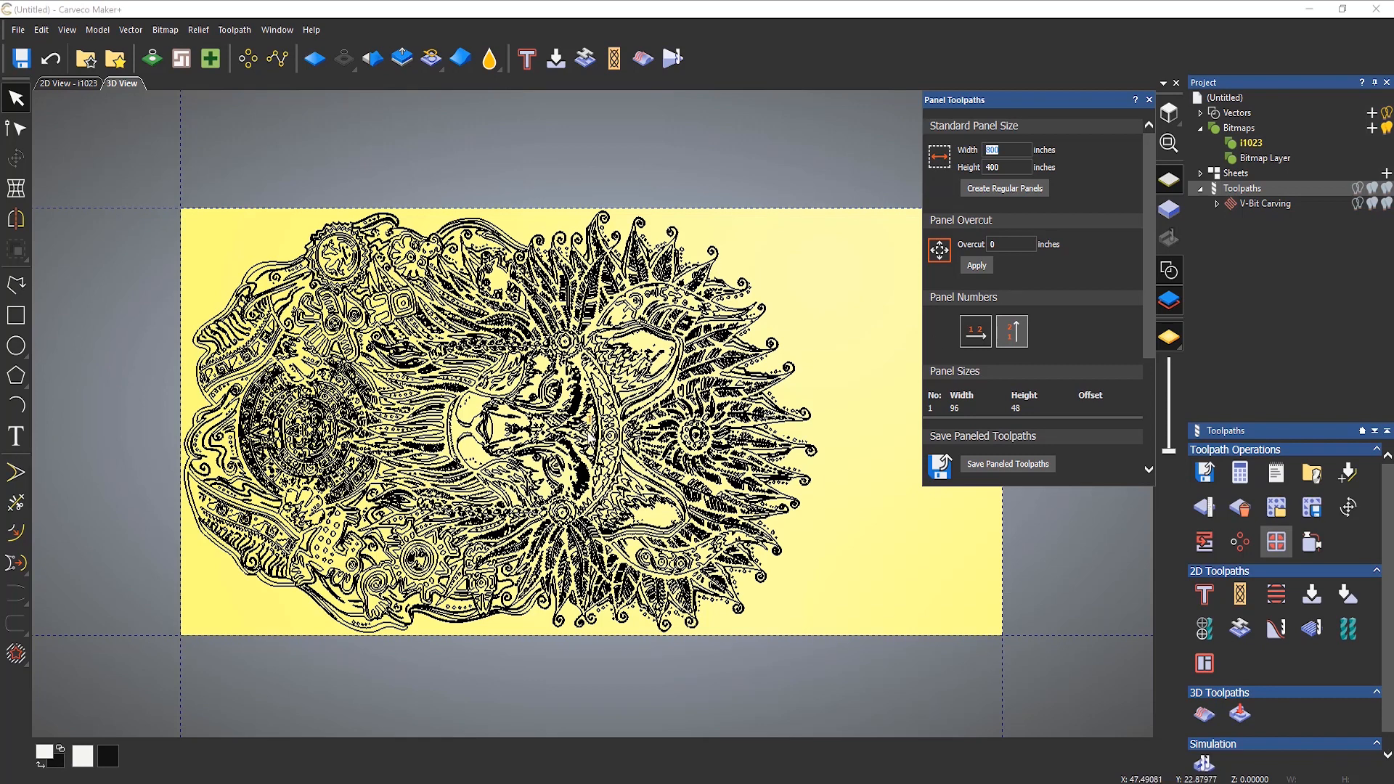
click(69, 85)
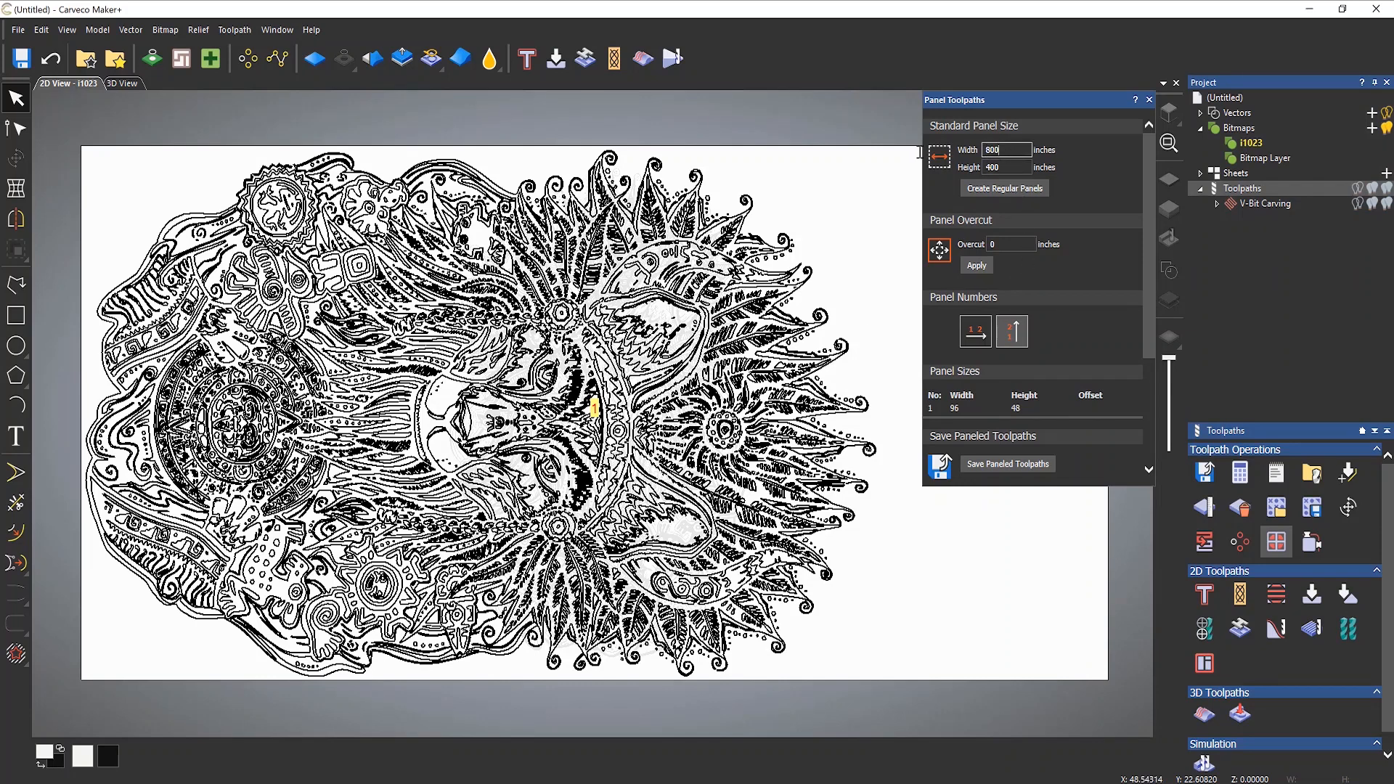
text(12)
key(Tab)
text(12)
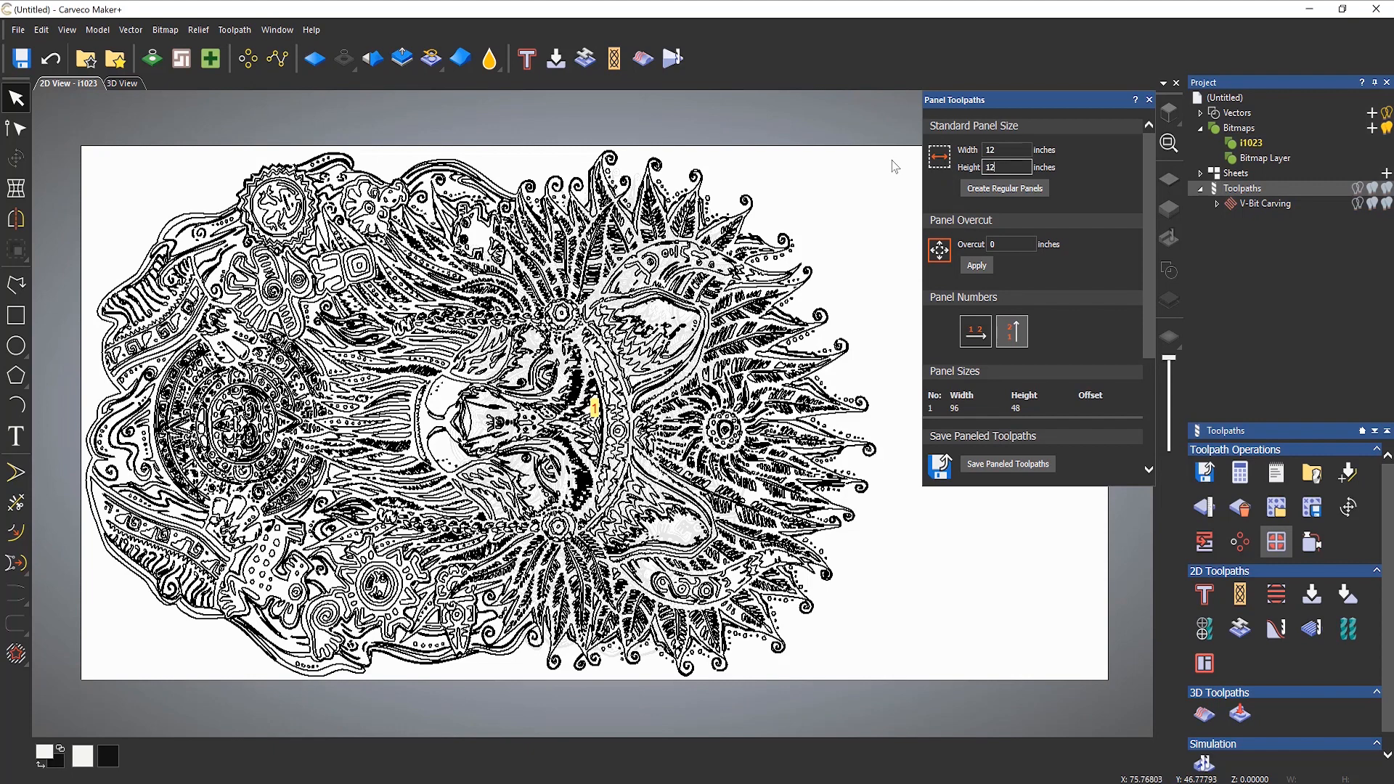
click(1011, 190)
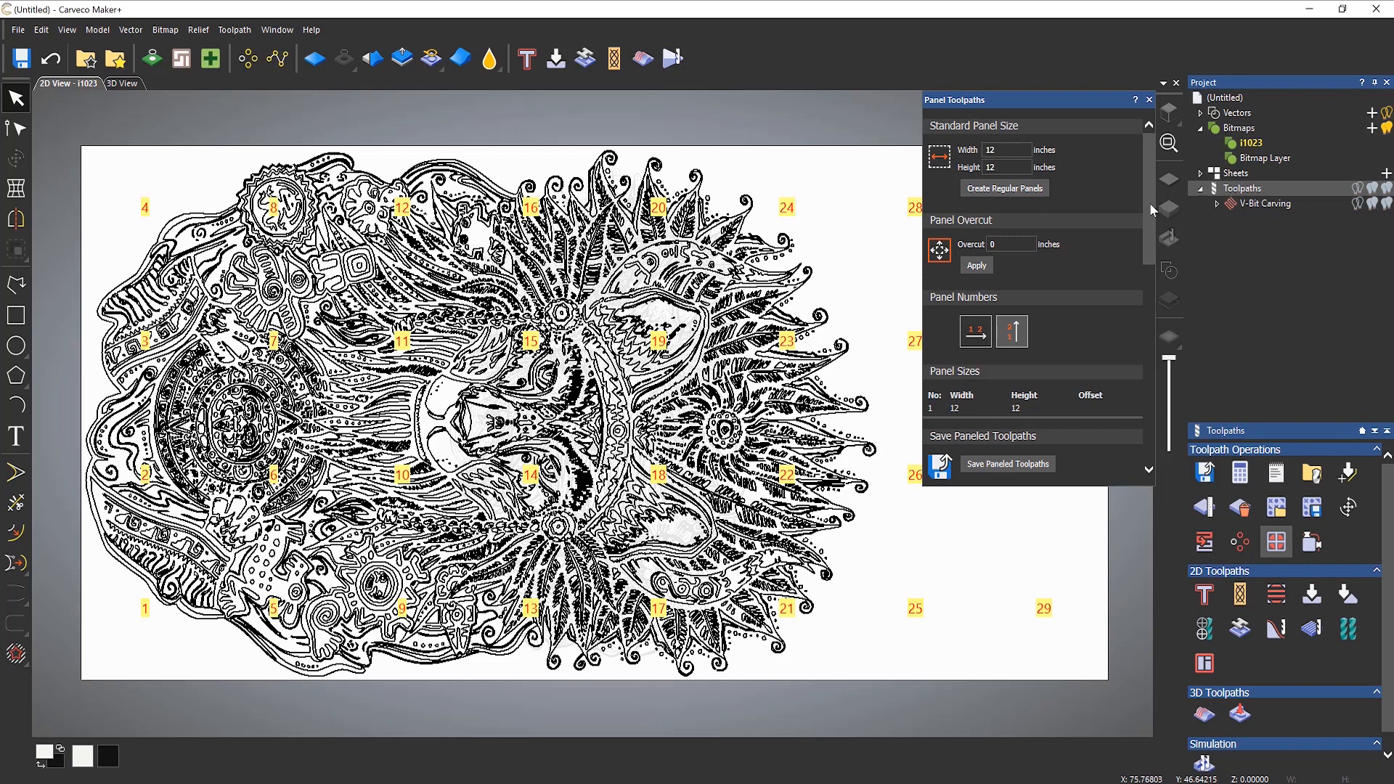
Step: Examine the full numbered panel layout over the artwork in both the 2D and 3D views
drag(1022, 99, 1238, 130)
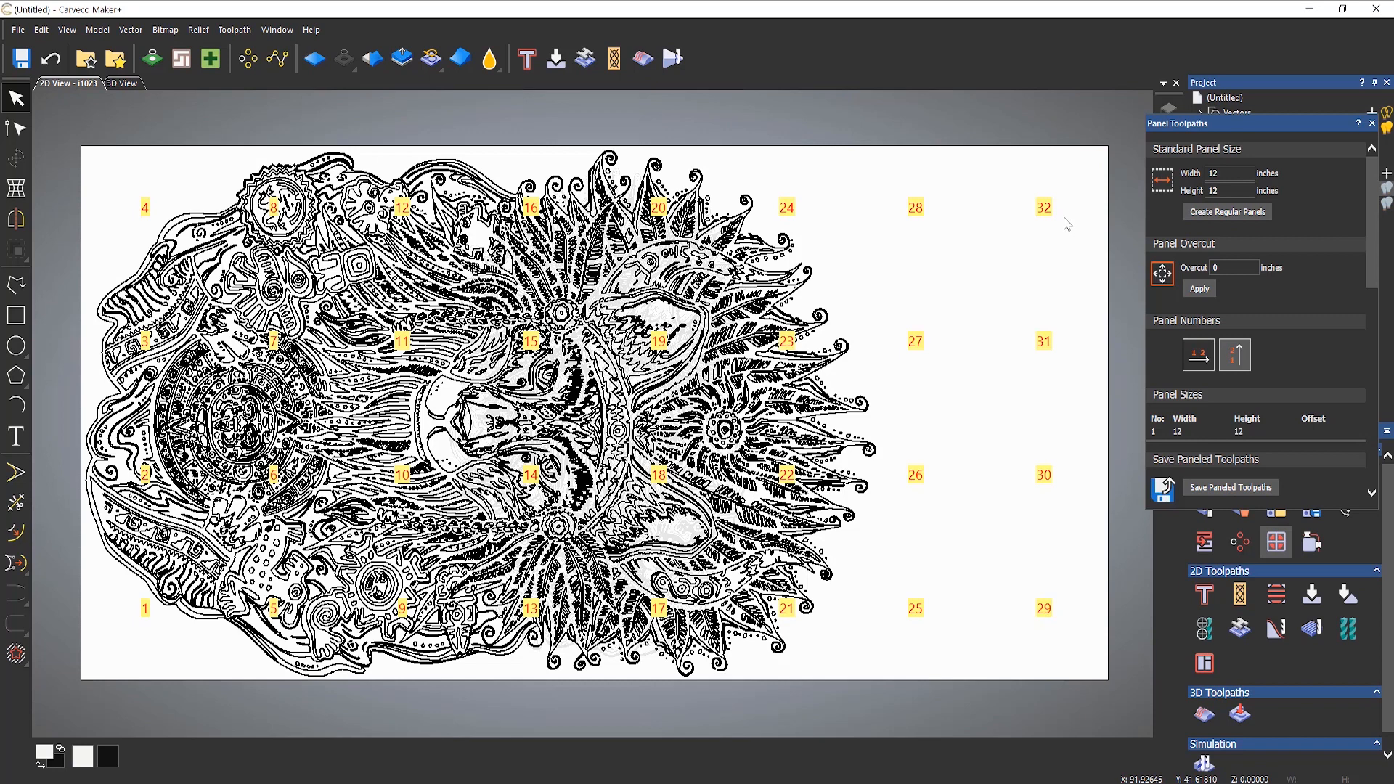
drag(1217, 123, 988, 102)
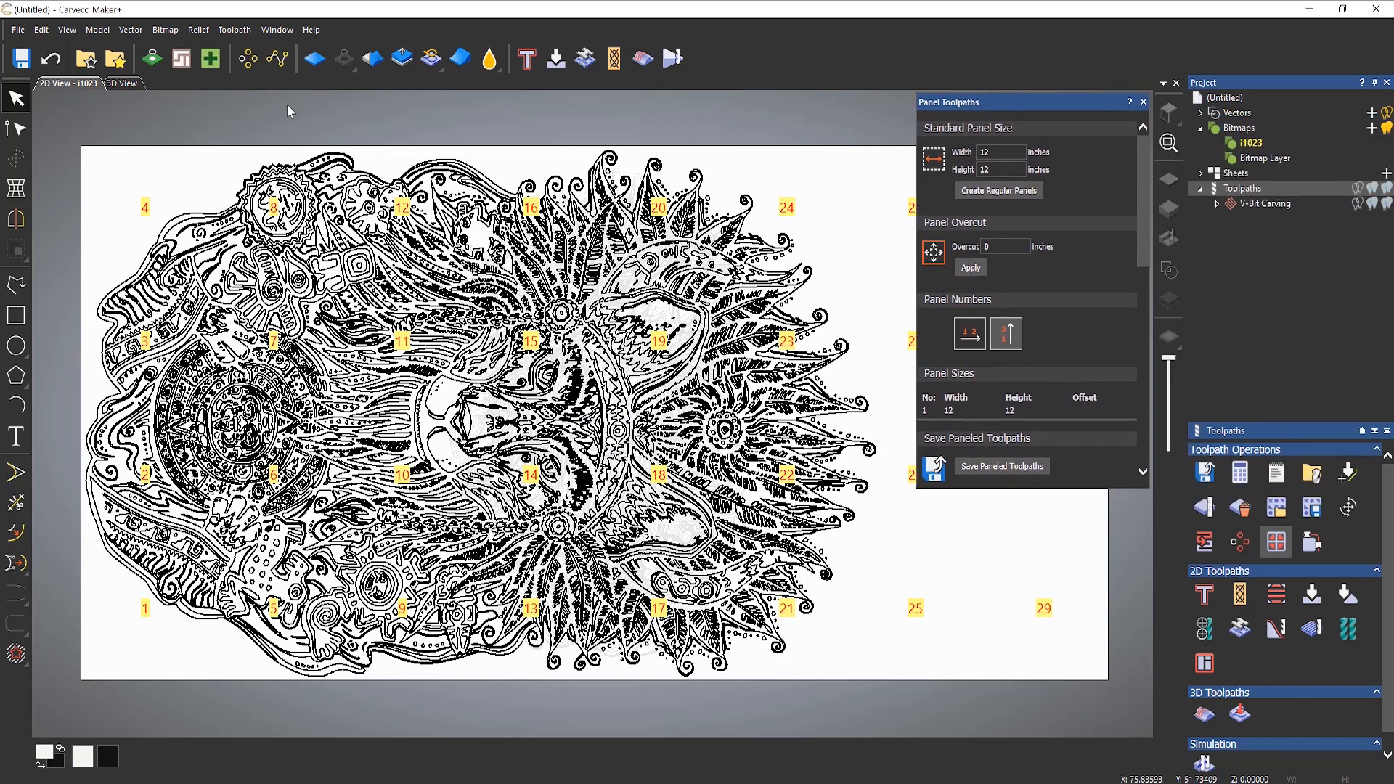
click(129, 83)
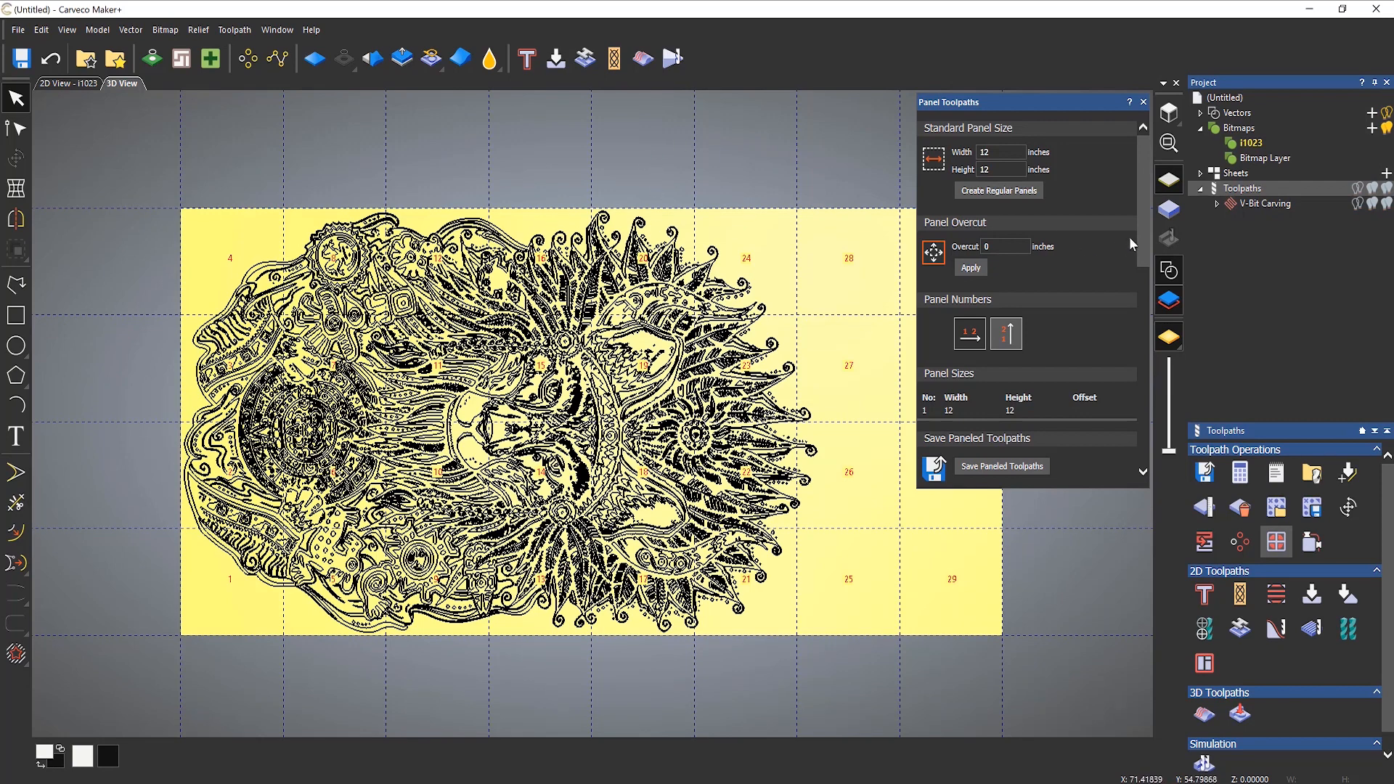
Step: Try numbering the panels along X and return the numbering to run along Y
drag(1145, 203, 1152, 246)
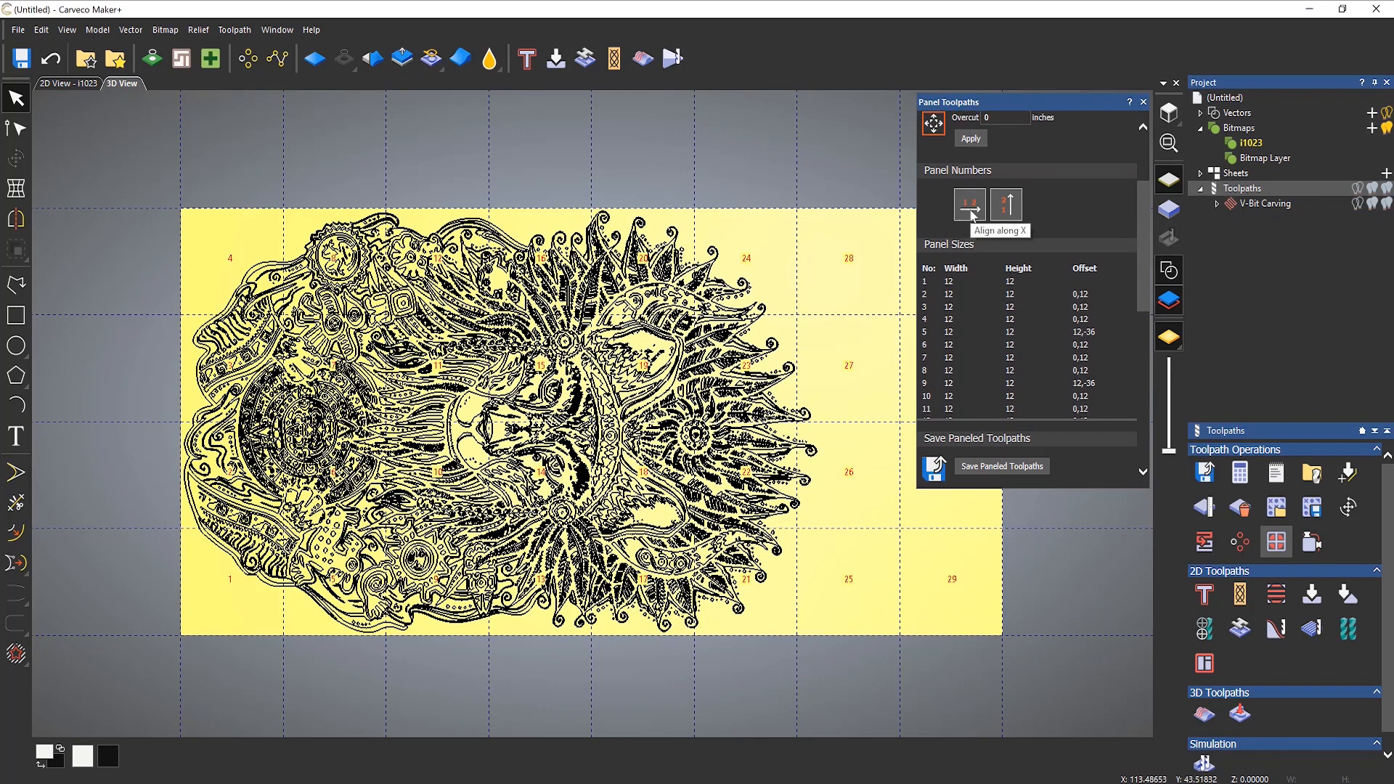
click(971, 210)
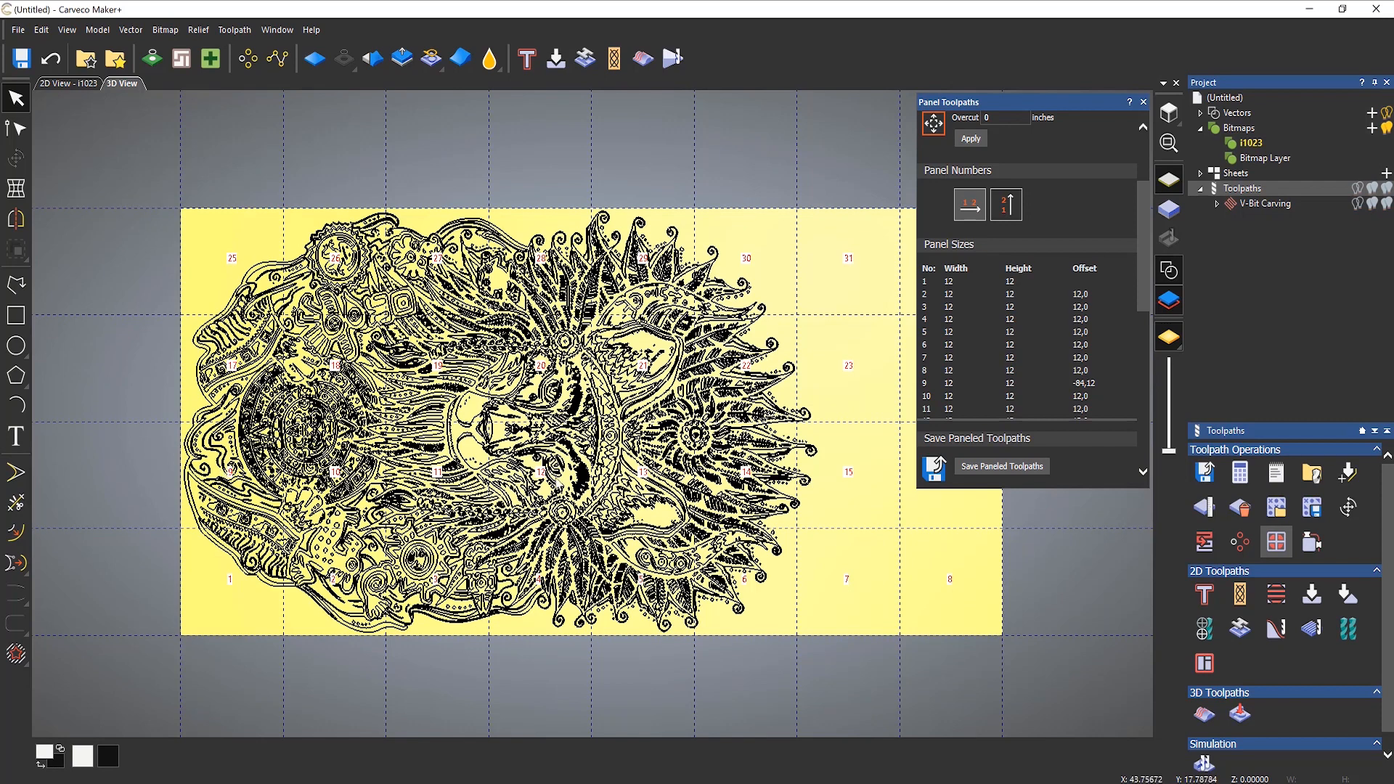
click(1008, 211)
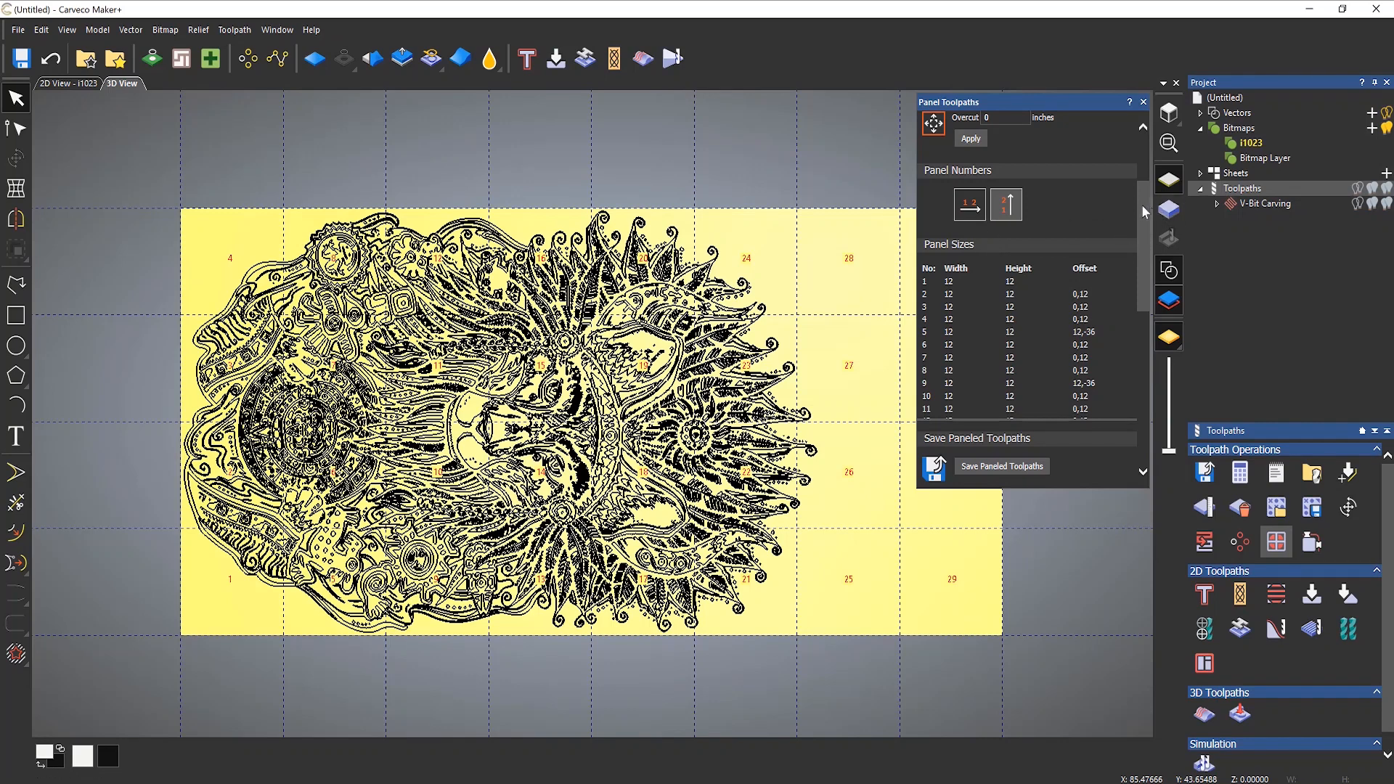
Step: Review the panel sizes and offsets, show the V-Bit Carving toolpath in the 3D view, and hide the vectors
drag(1141, 203, 1144, 241)
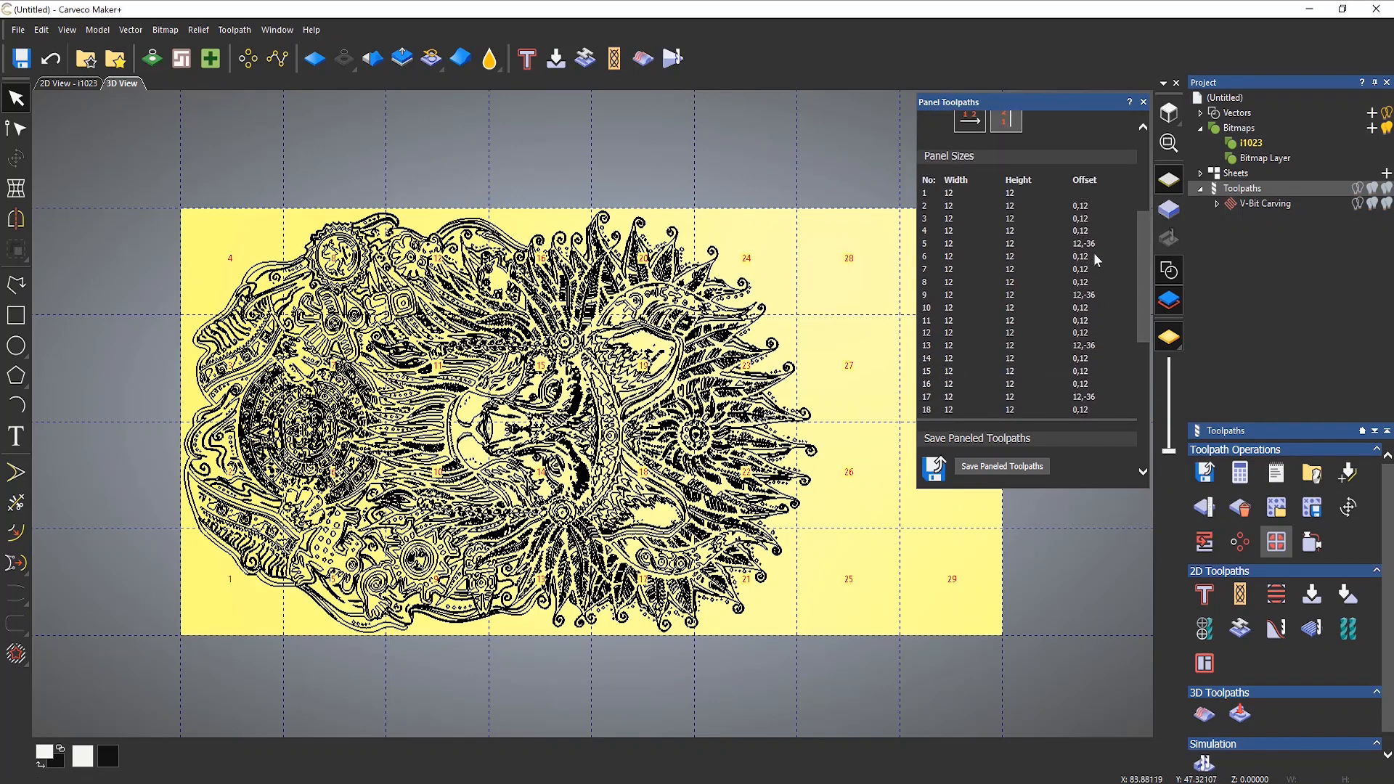
drag(1138, 223, 1157, 382)
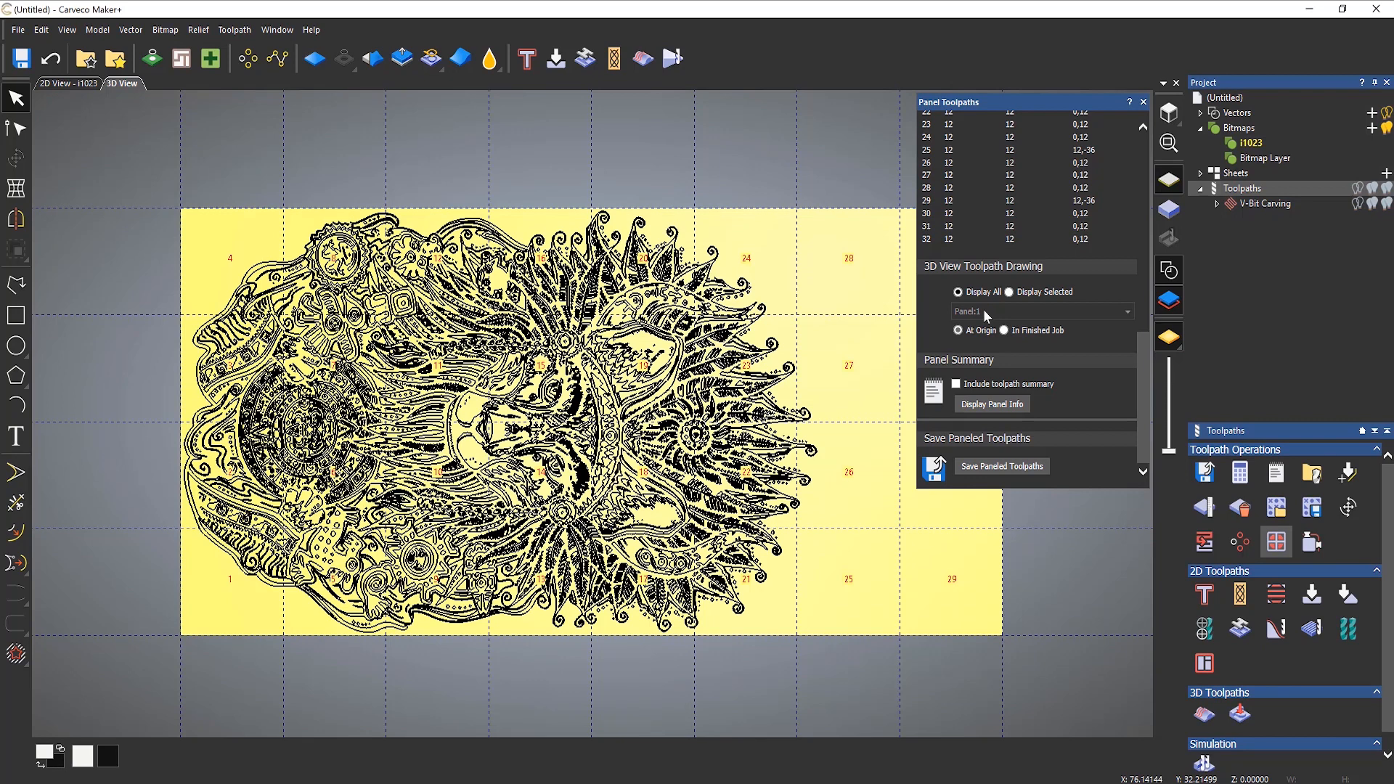
click(1386, 204)
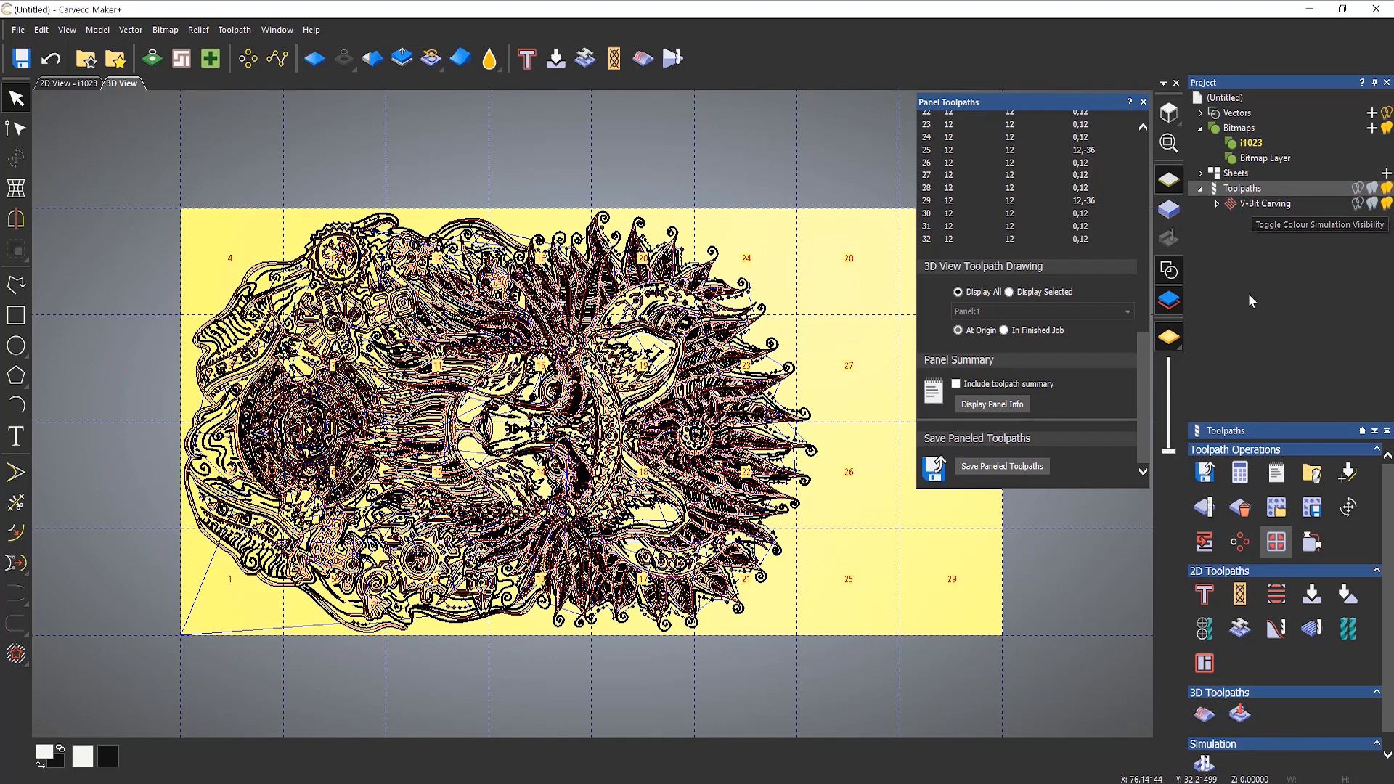
click(1169, 272)
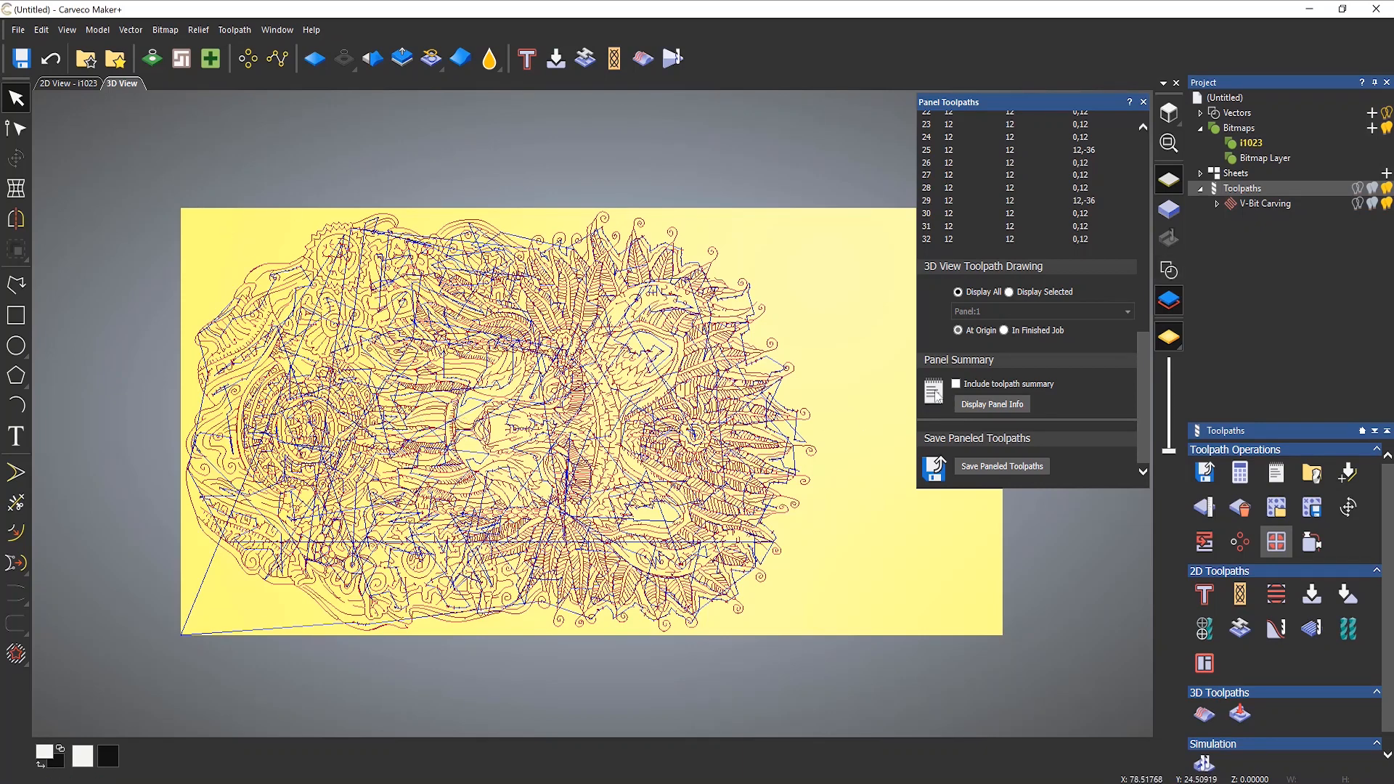
Step: Display only selected panel toolpaths at the origin, viewing panels 1, 6 and 11 in turn
click(1008, 293)
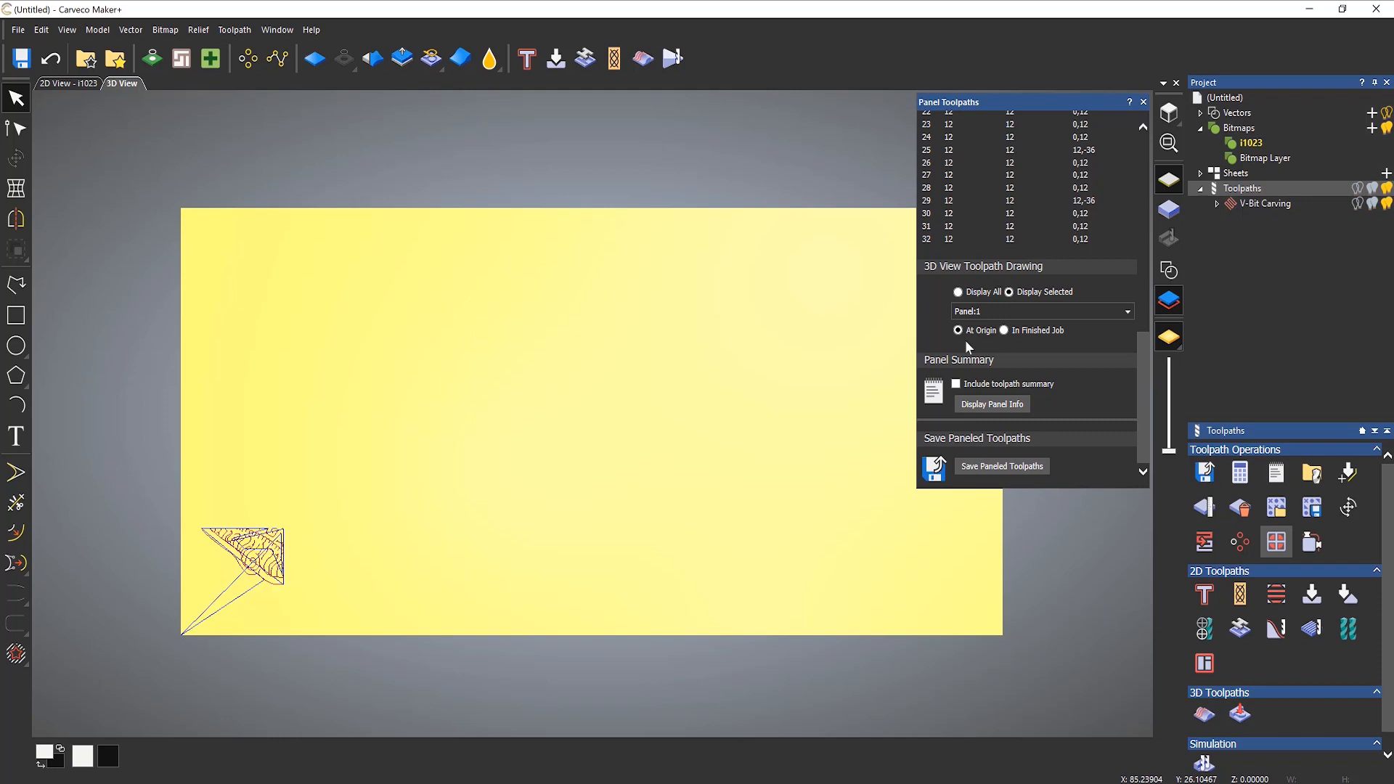
click(986, 310)
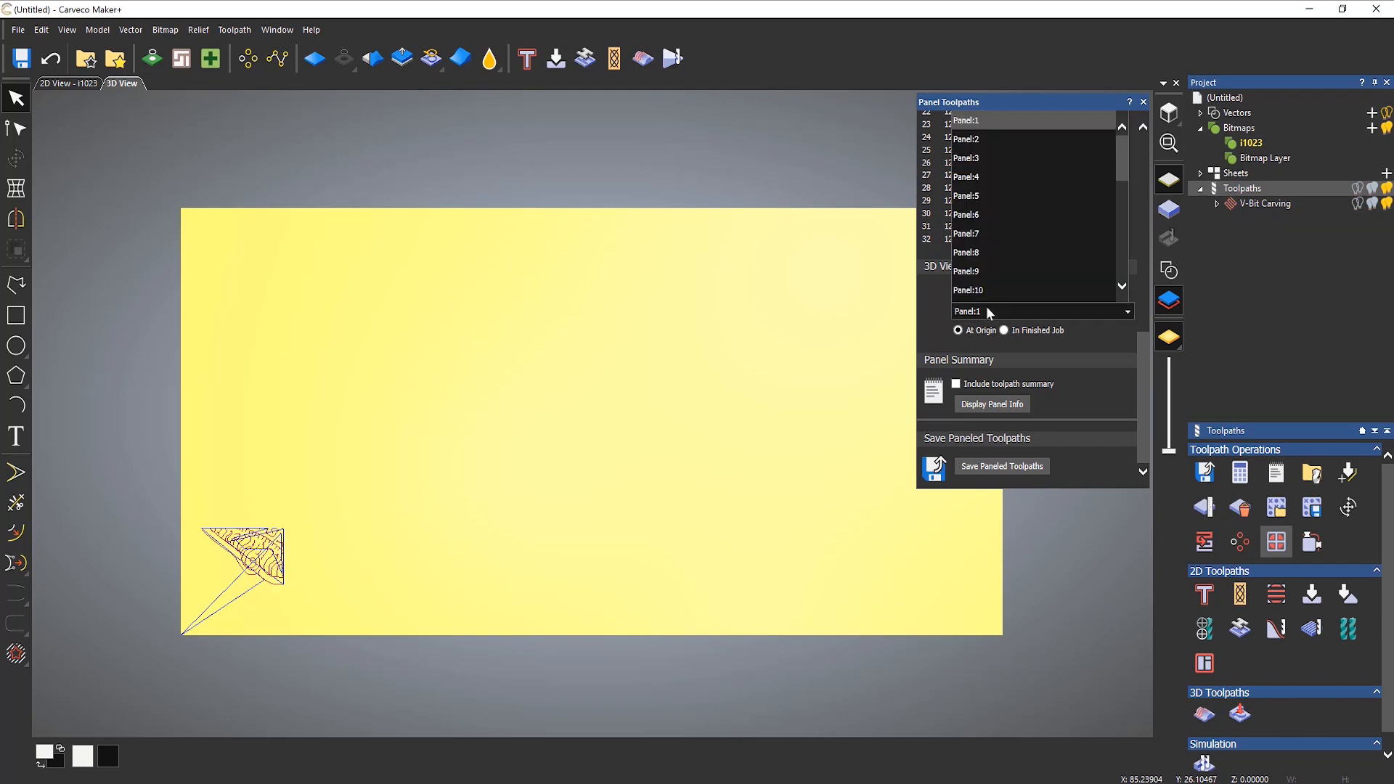
click(987, 215)
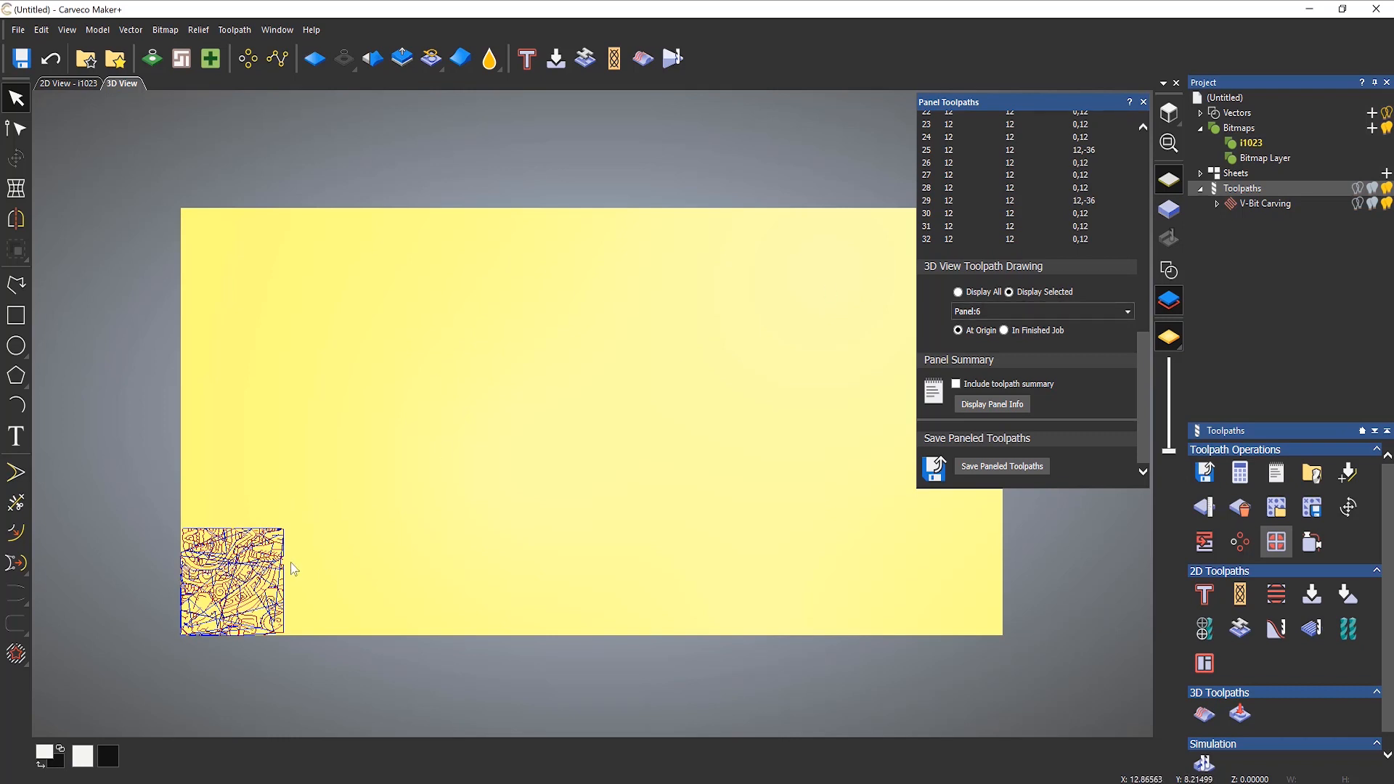
click(998, 312)
scroll(999, 273, down, 1)
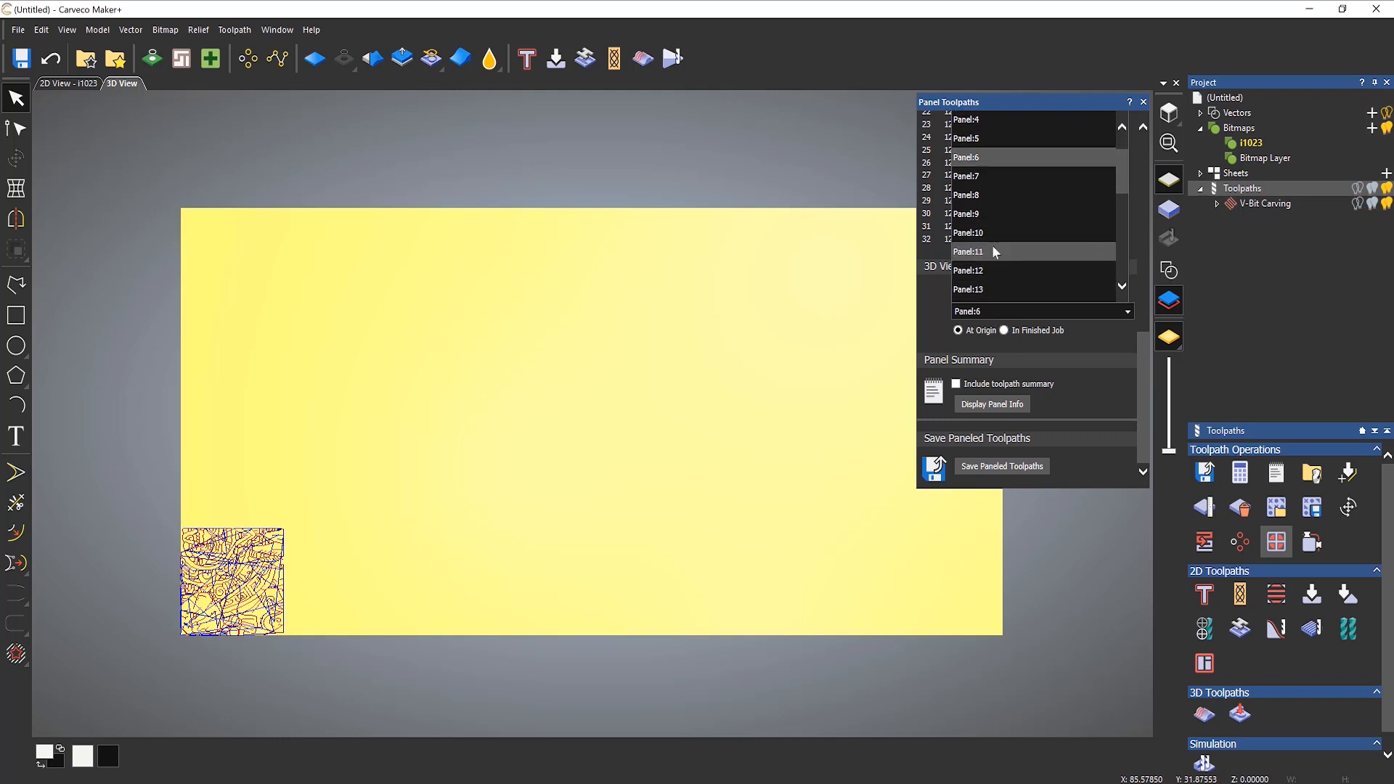
click(989, 250)
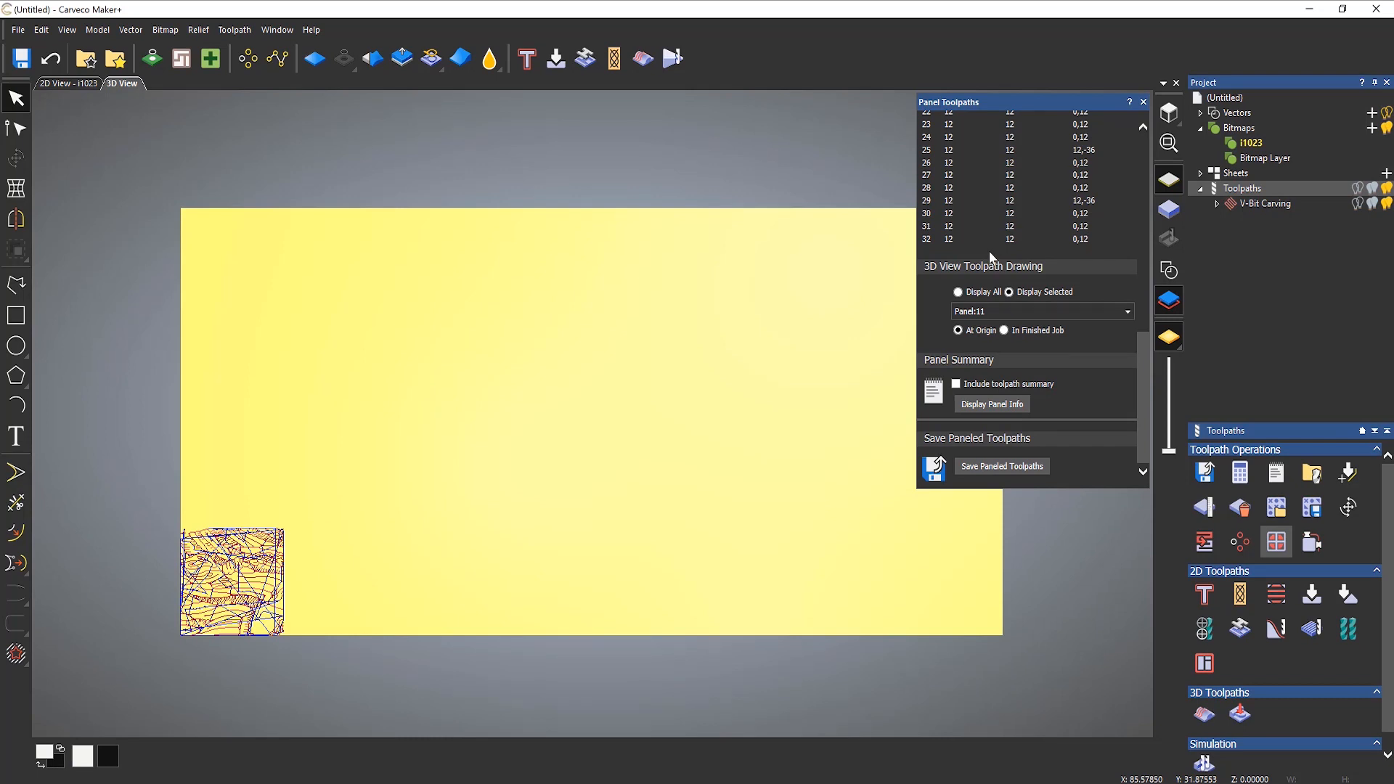
Step: View panels 11, 6 and 1 in their finished job positions and return to displaying all panel toolpaths
click(1004, 330)
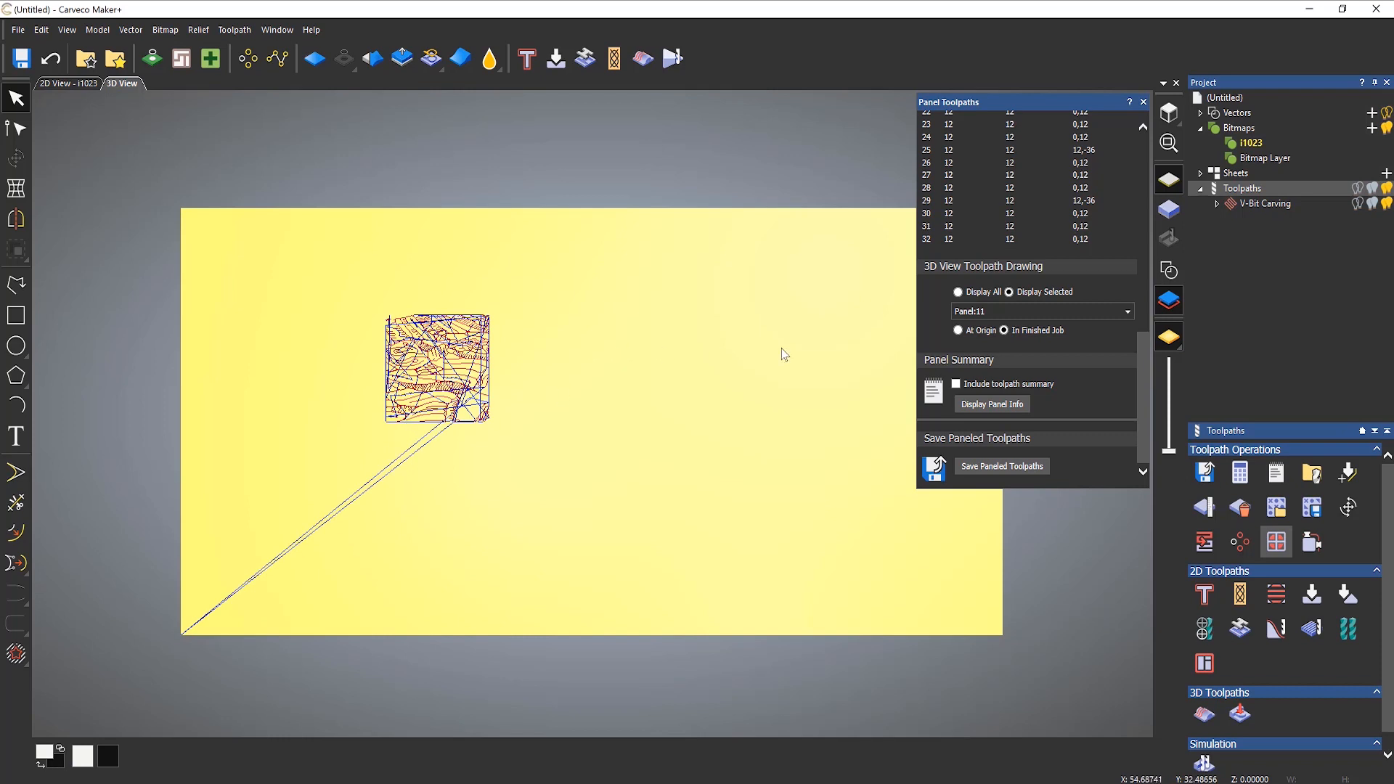
click(993, 314)
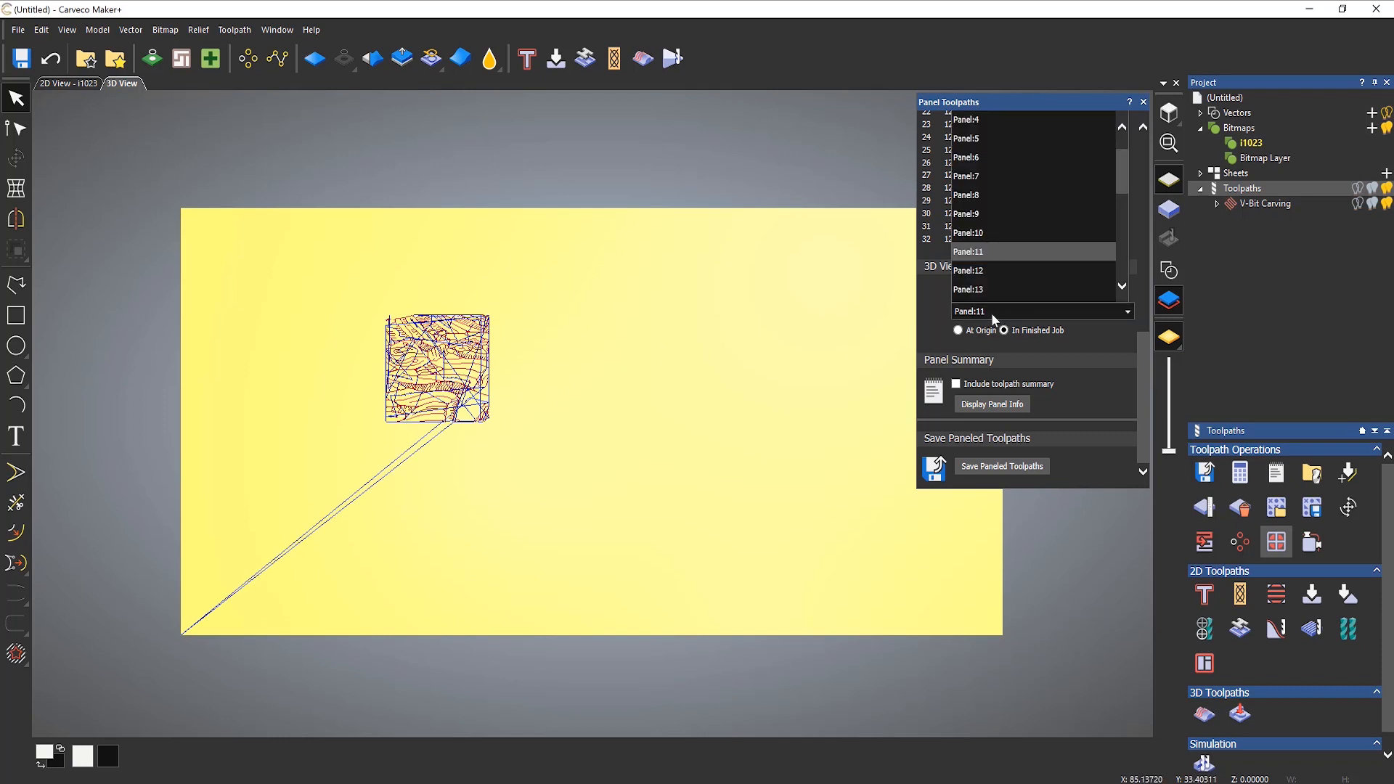
click(979, 156)
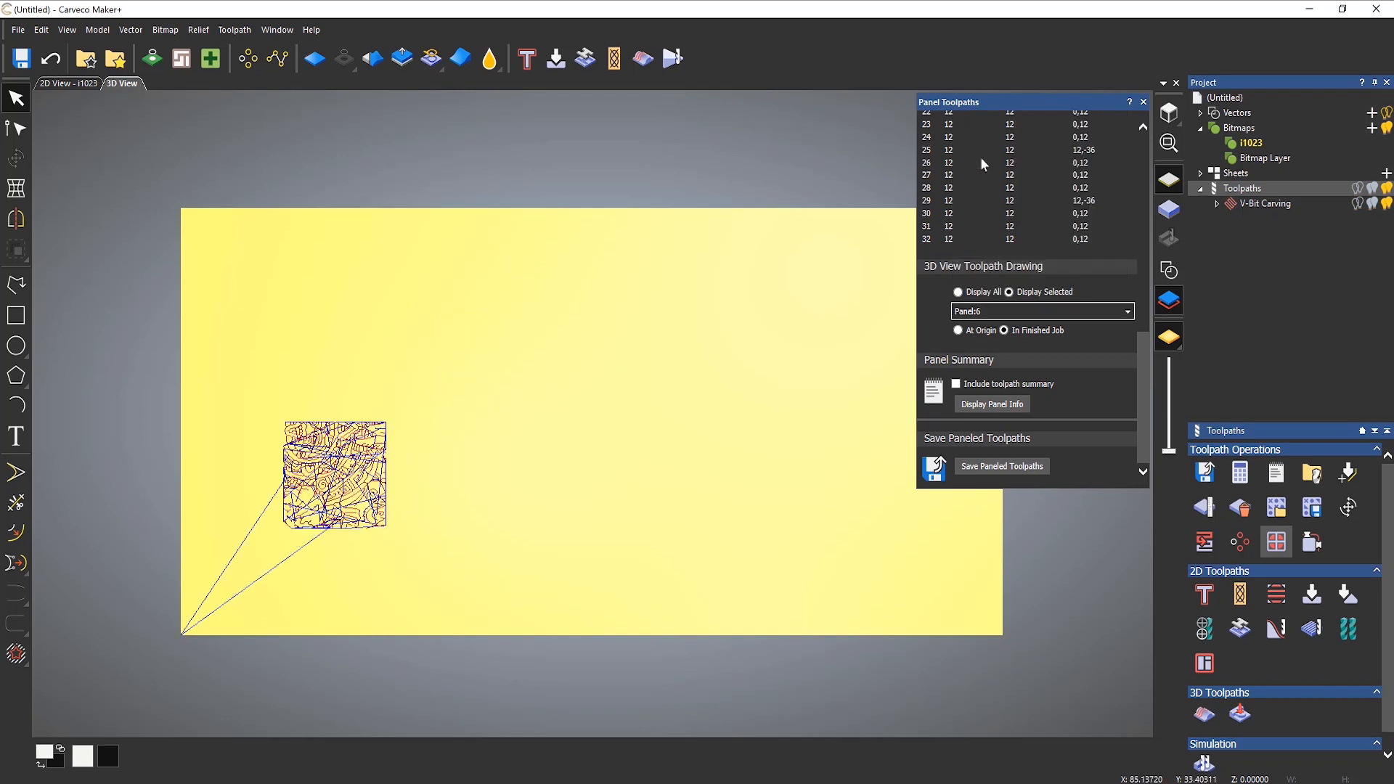
click(1009, 312)
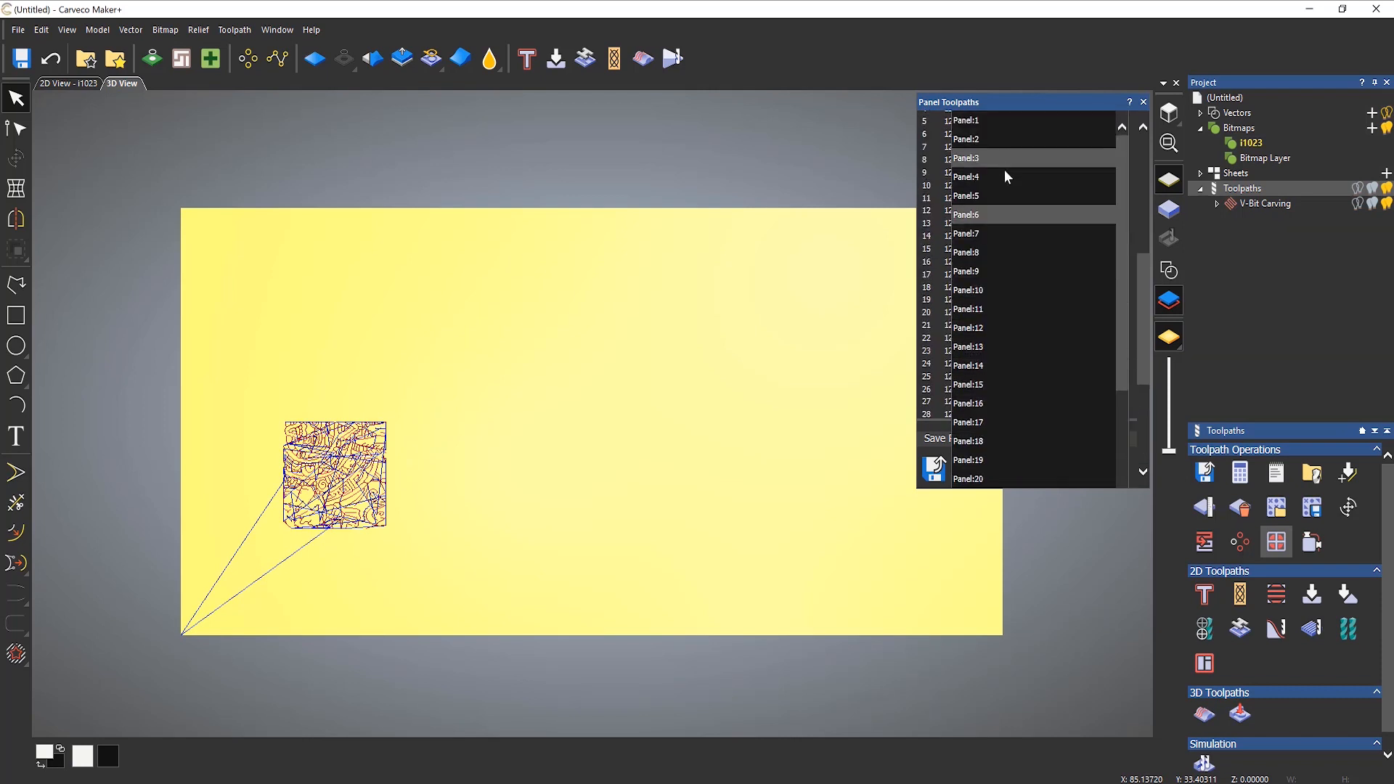
click(975, 122)
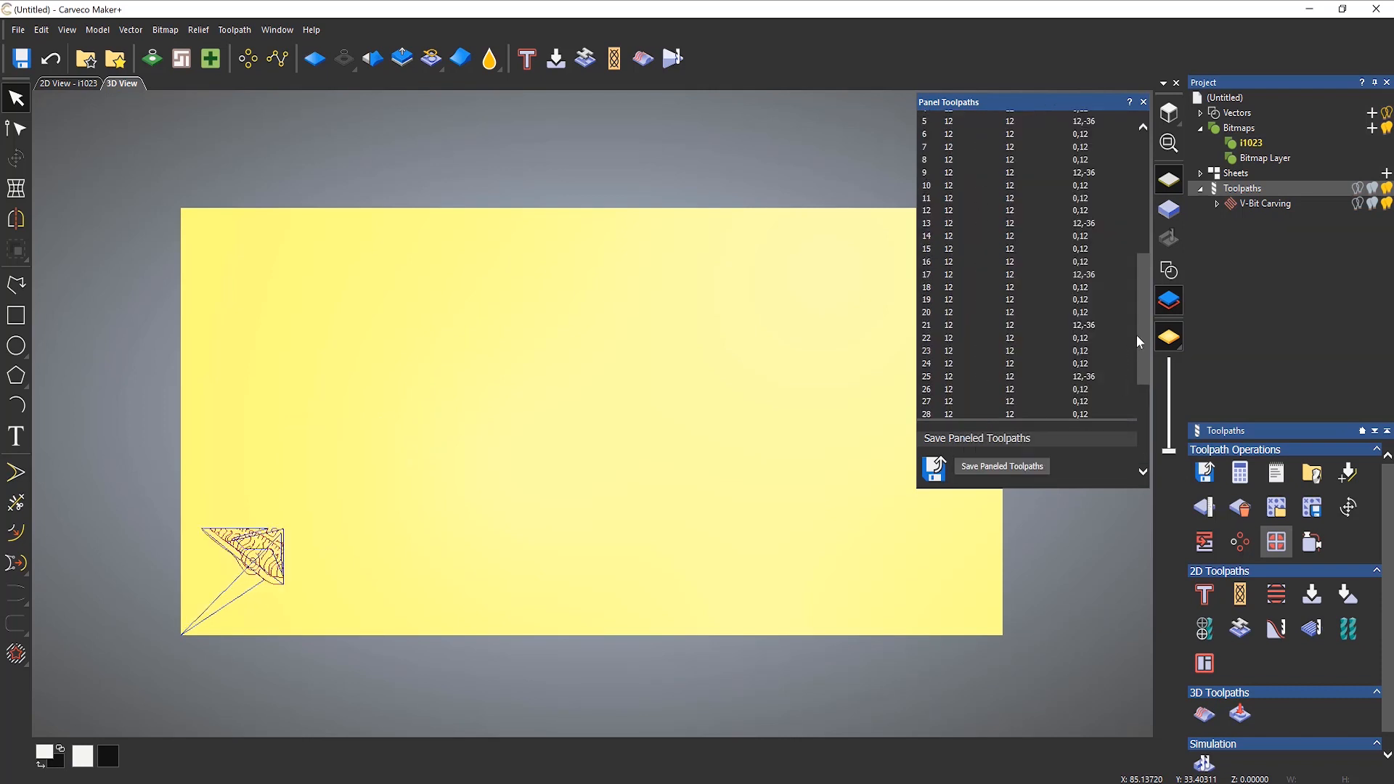
drag(1138, 341, 1144, 419)
click(958, 291)
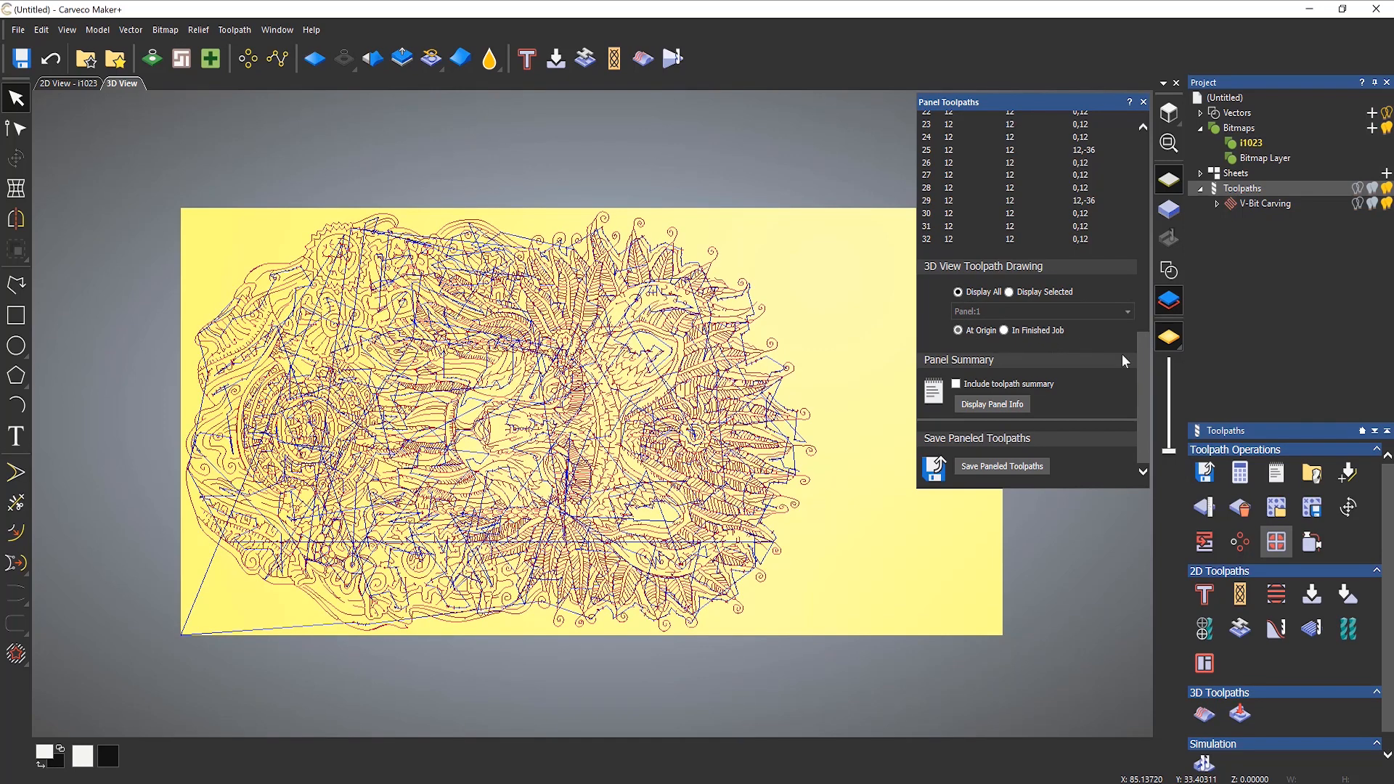
Step: Display the panel info report, read through its panel data and toolpath data, and close it
click(1004, 408)
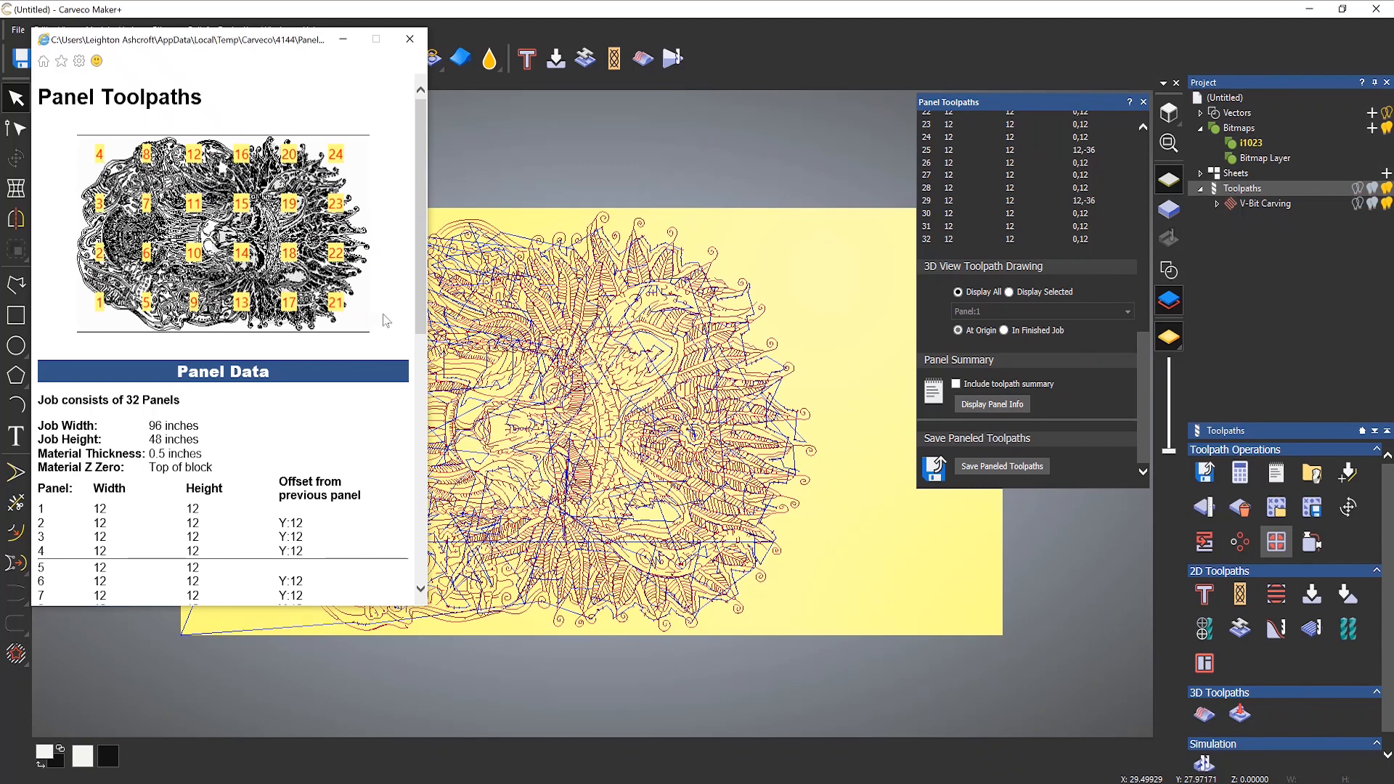
drag(421, 267, 423, 456)
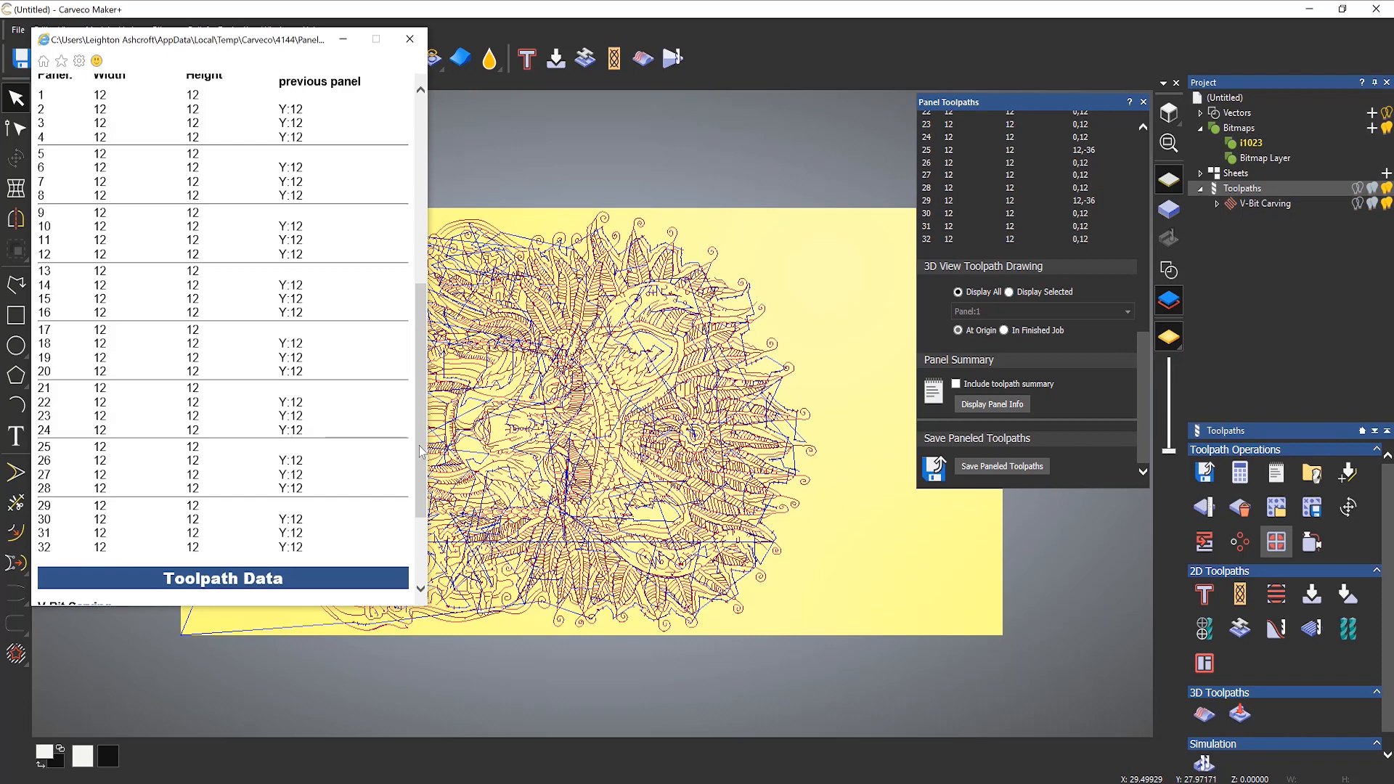
drag(419, 446, 432, 267)
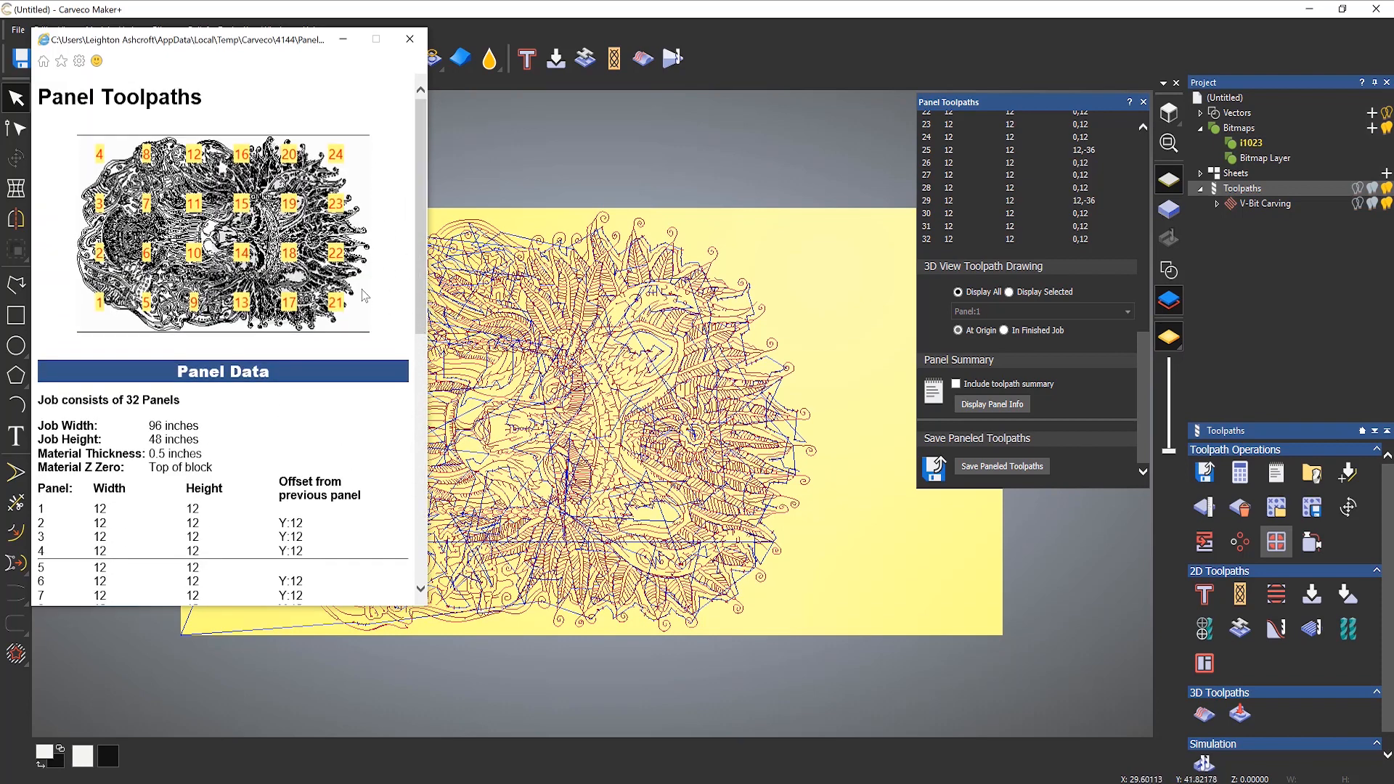
drag(418, 217, 438, 489)
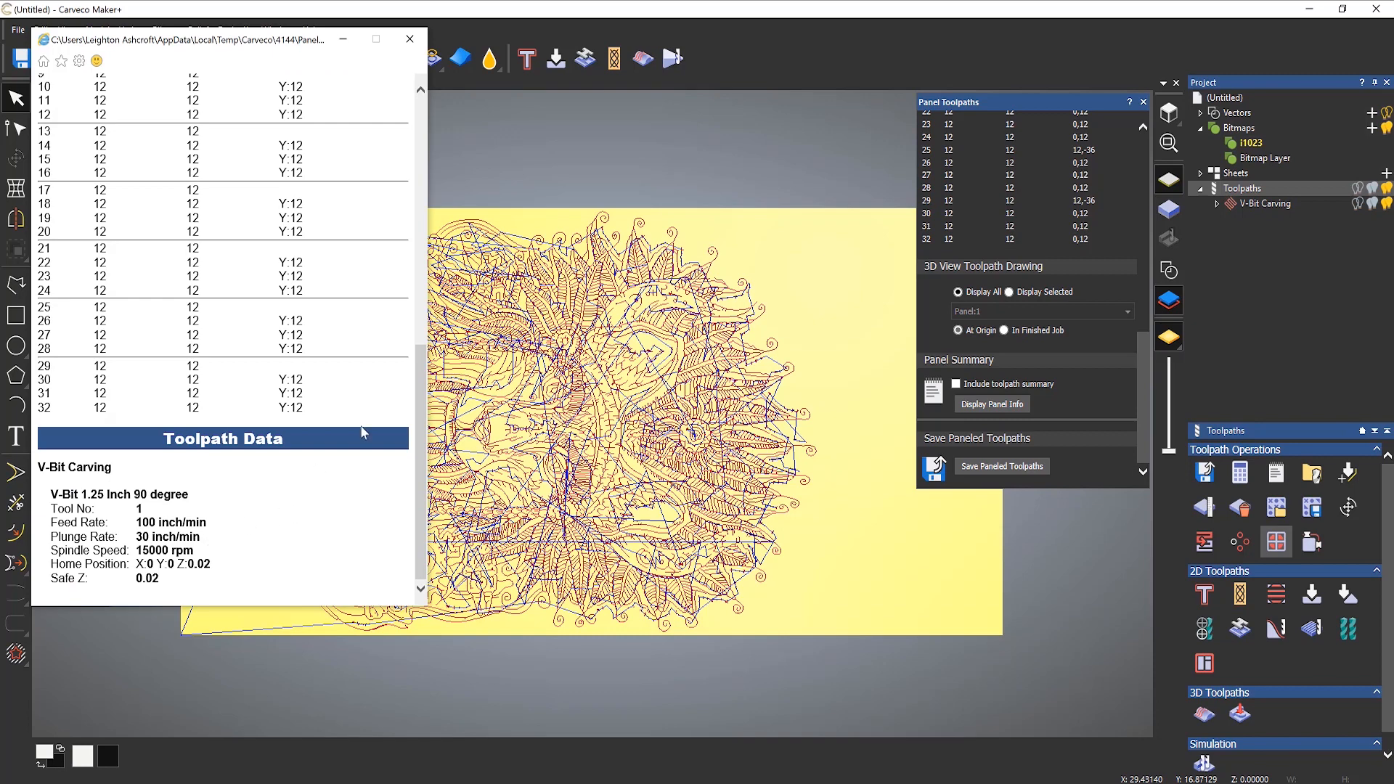
click(413, 41)
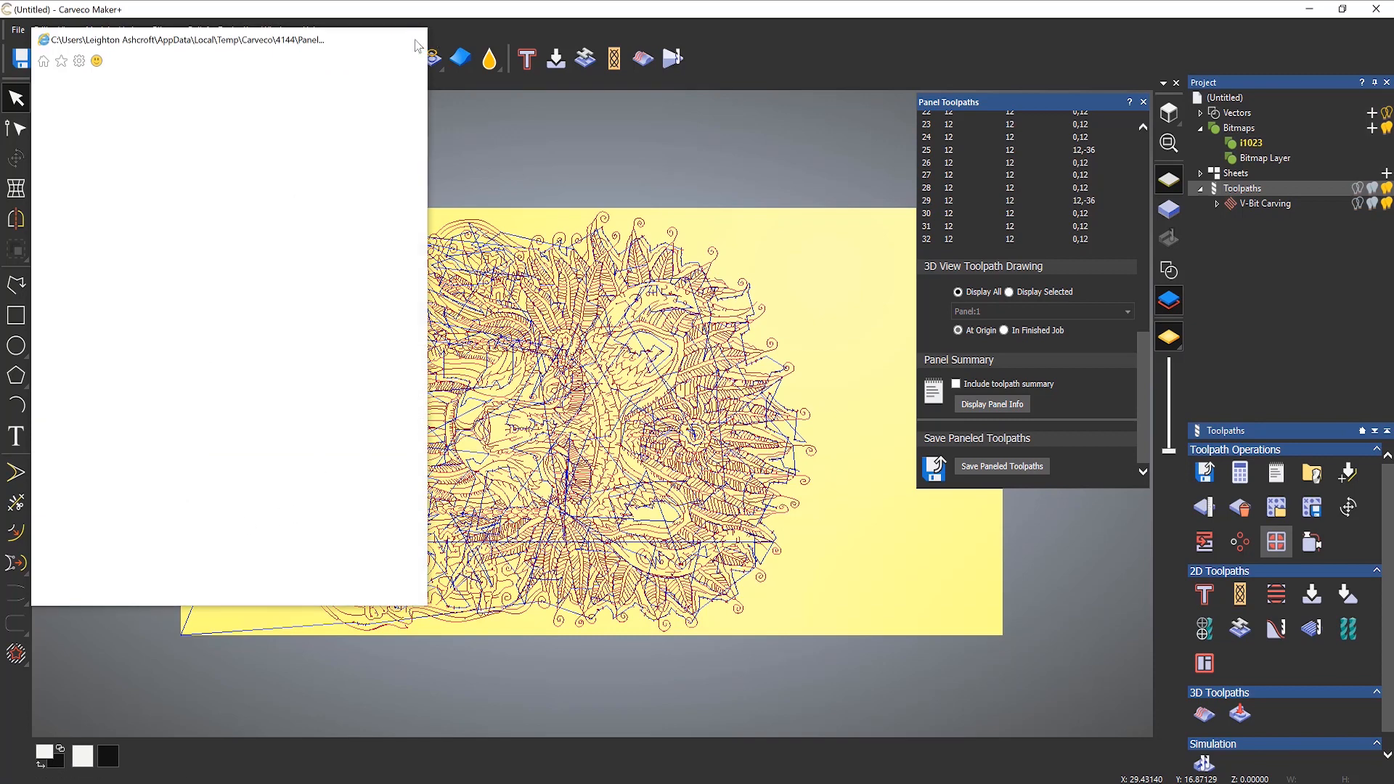
Step: Start saving the paneled toolpaths and check that the Fox folder and the file name Tiling are set
click(1004, 468)
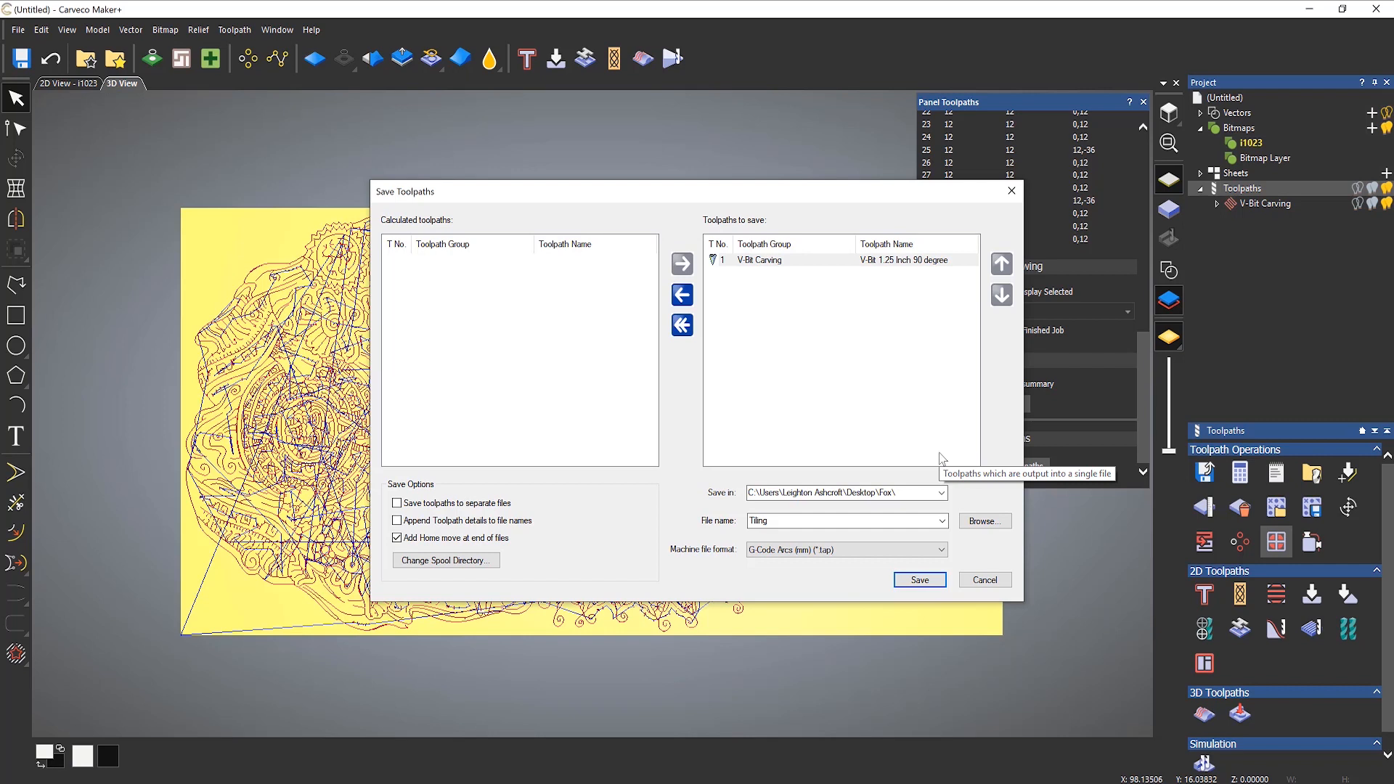
click(898, 495)
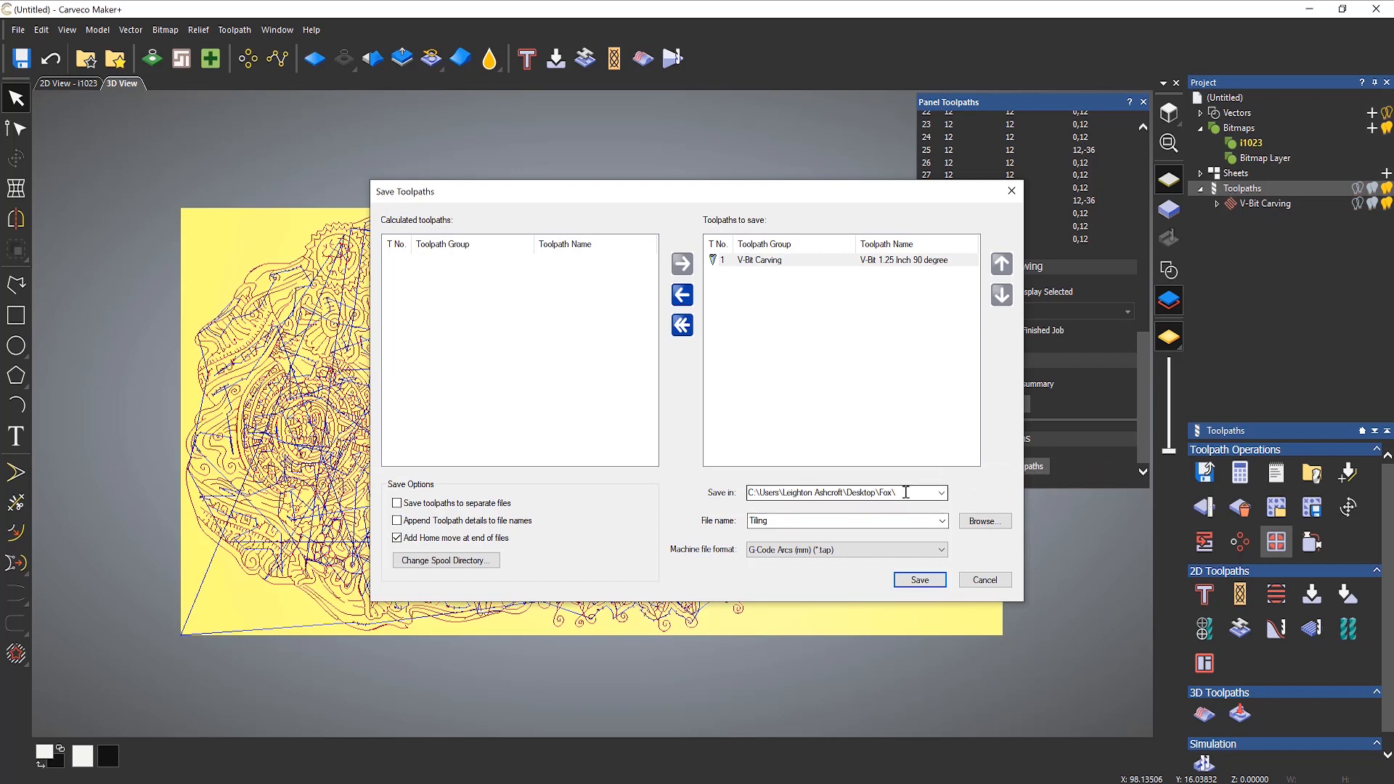
click(790, 519)
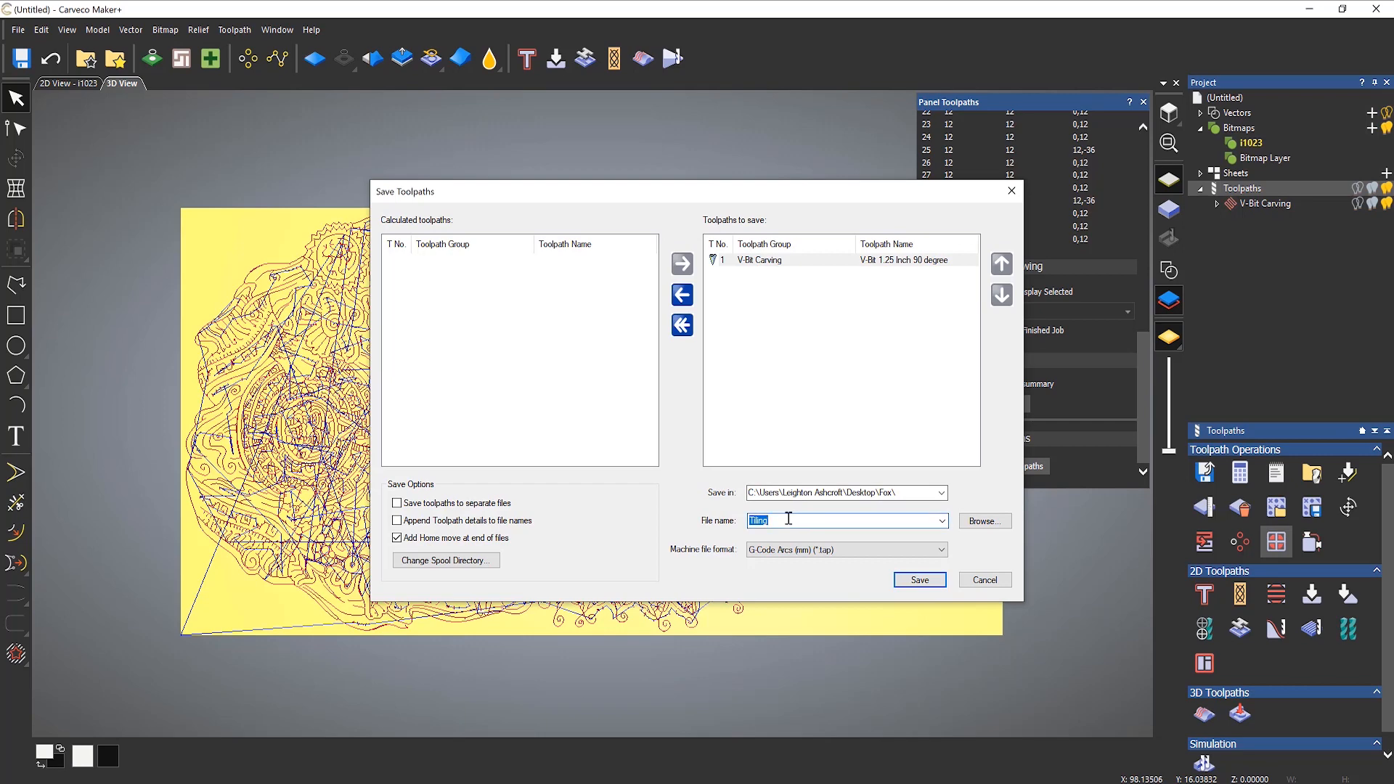
click(789, 518)
Step: Choose carbide3D_ShapeOKO_inch (*.nc) as the machine file format and save the paneled toolpaths
click(848, 555)
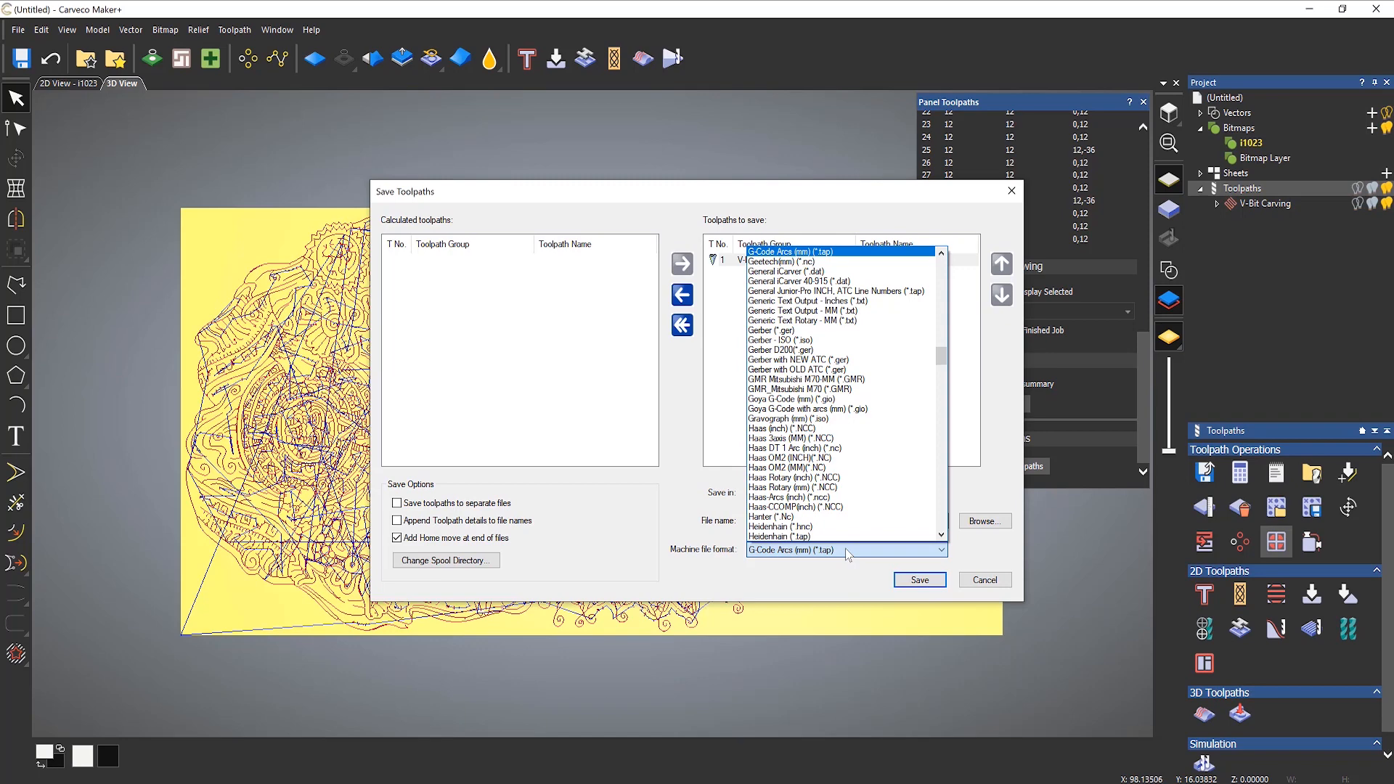
scroll(862, 422, up, 2)
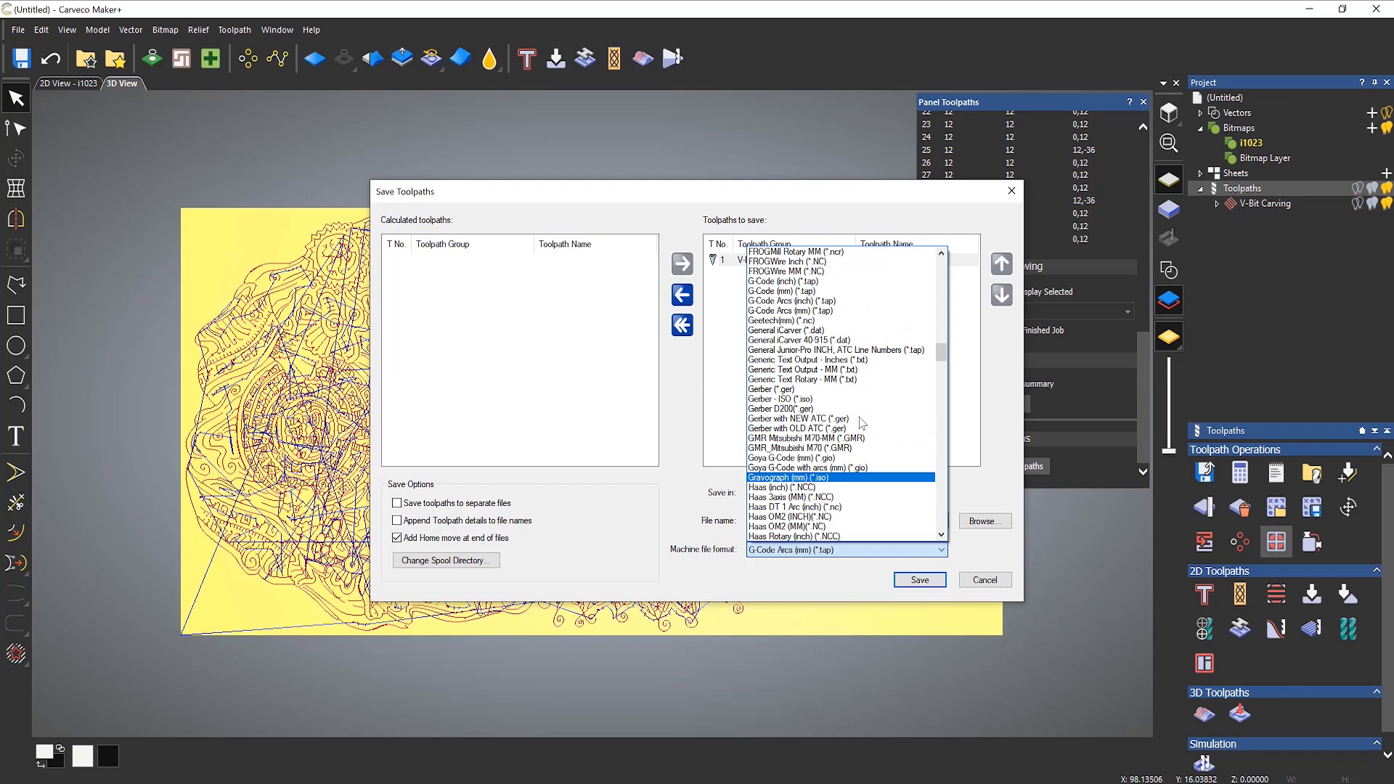
scroll(862, 422, up, 1)
scroll(862, 423, up, 1)
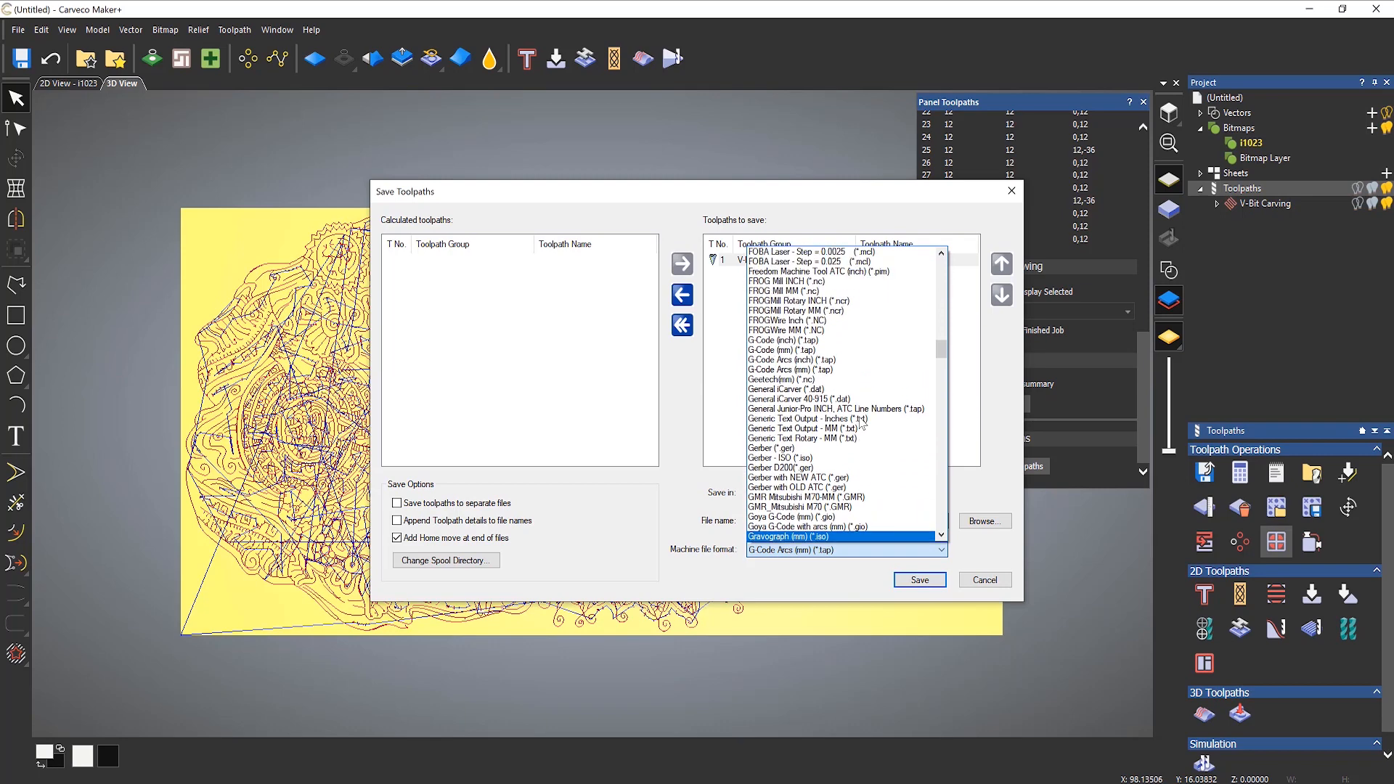
scroll(849, 409, down, 2)
scroll(849, 411, up, 15)
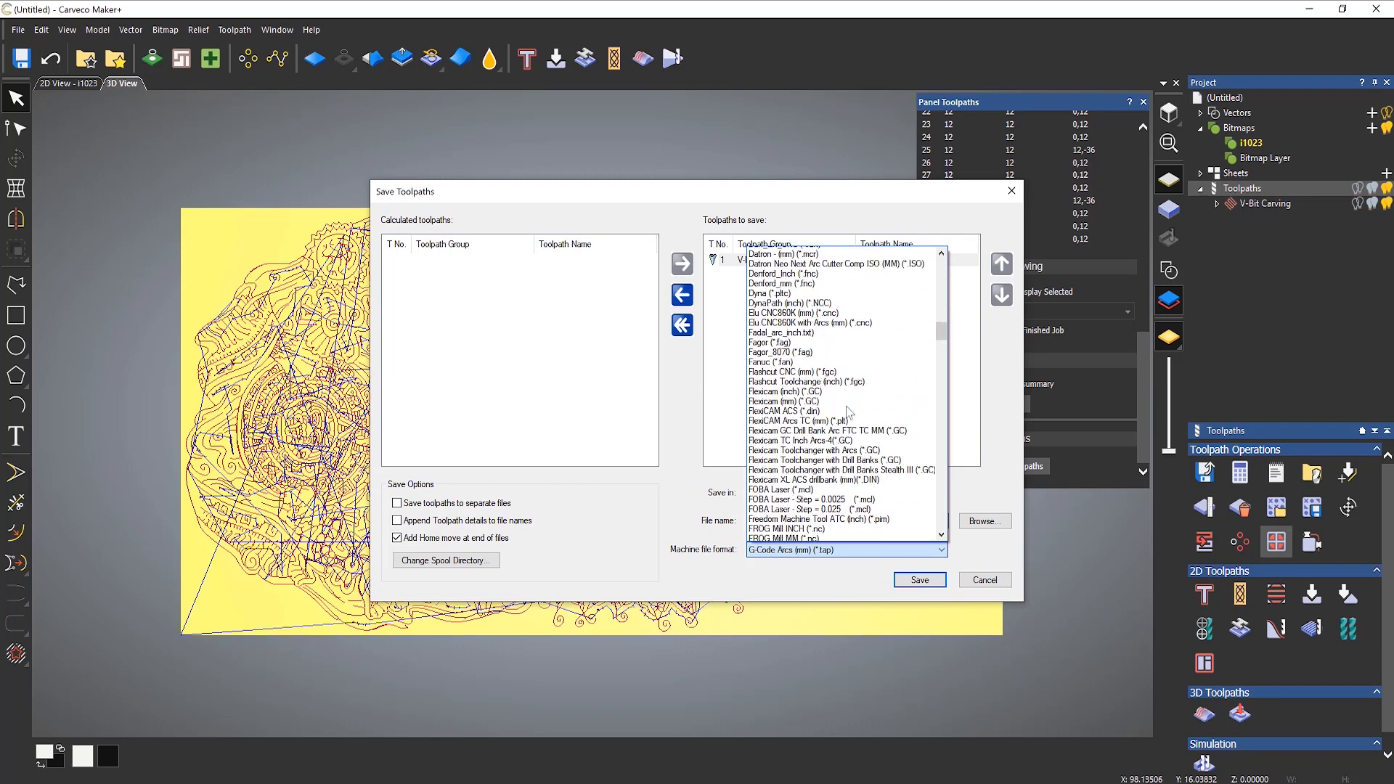
scroll(848, 412, up, 1)
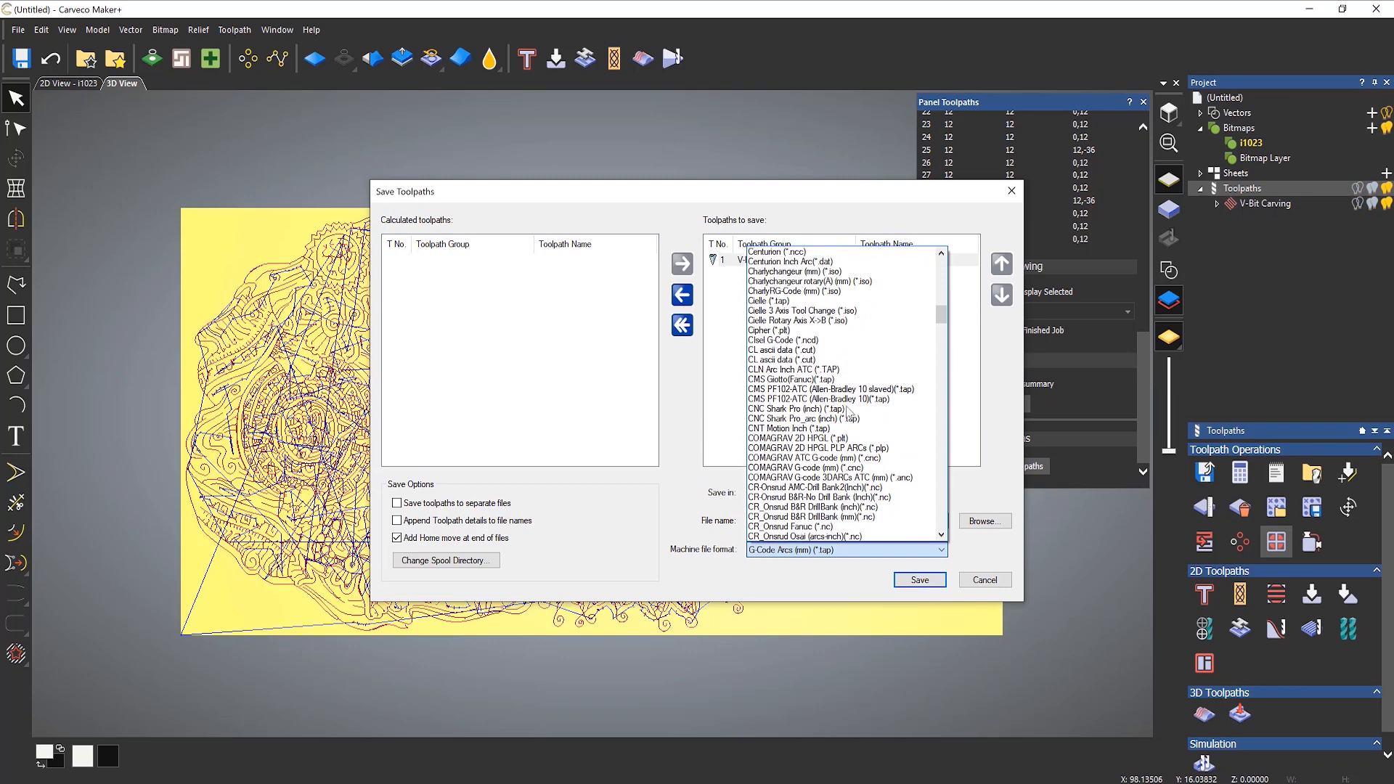
scroll(848, 411, up, 5)
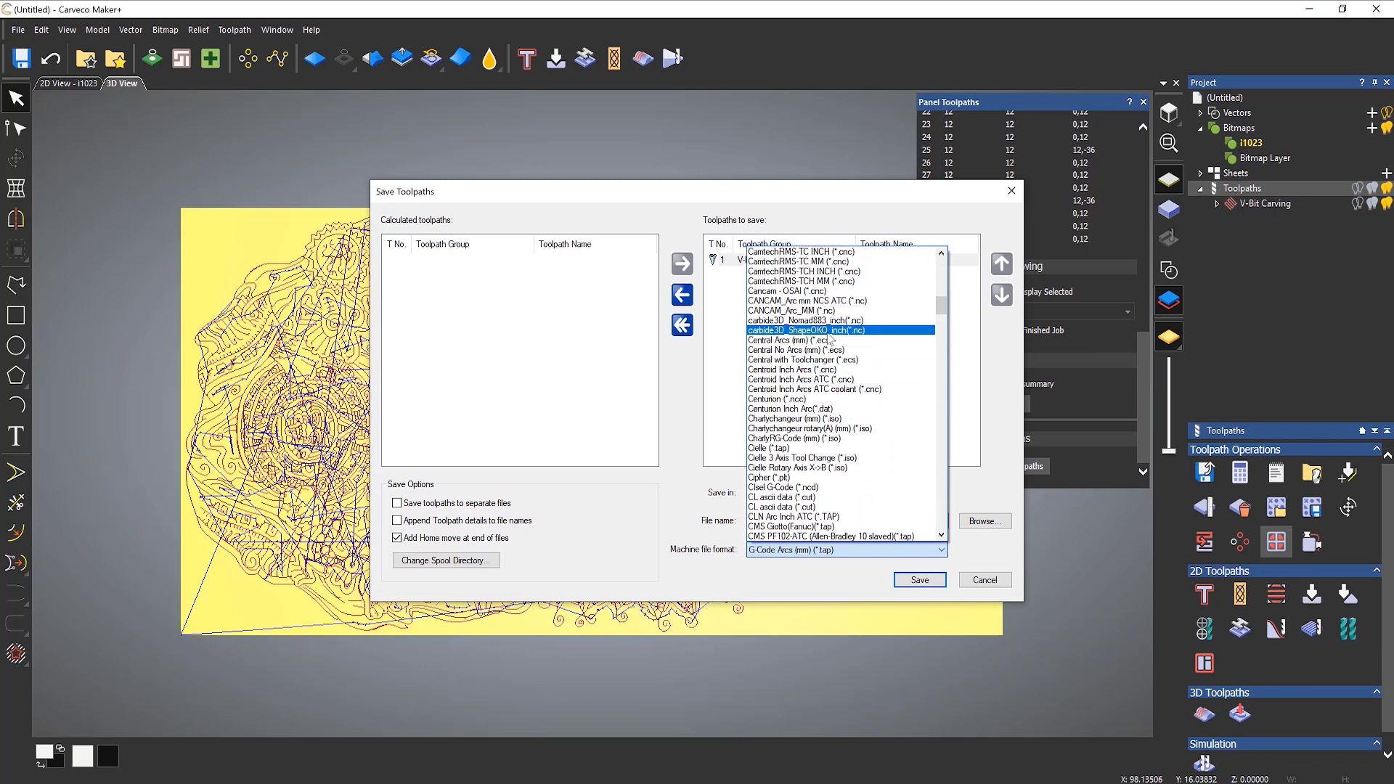
click(828, 332)
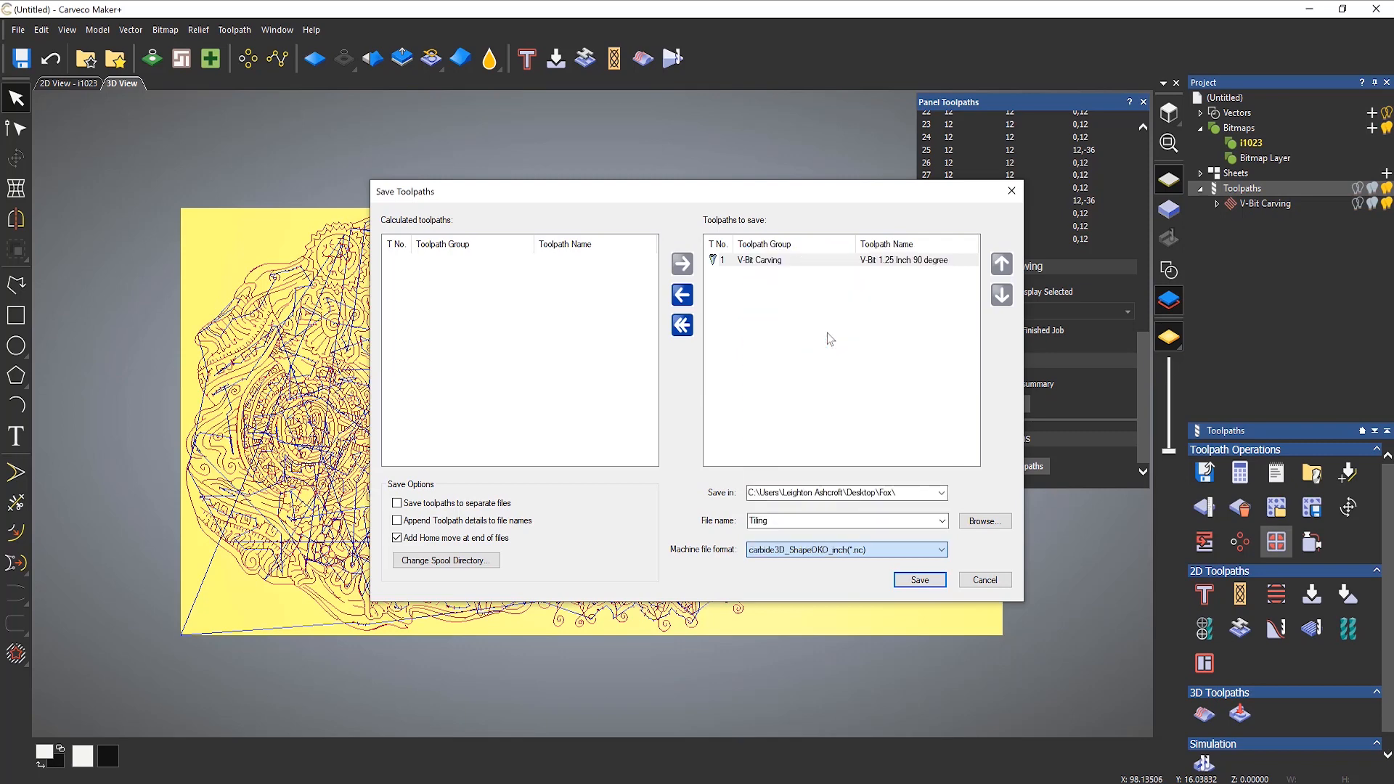
click(925, 580)
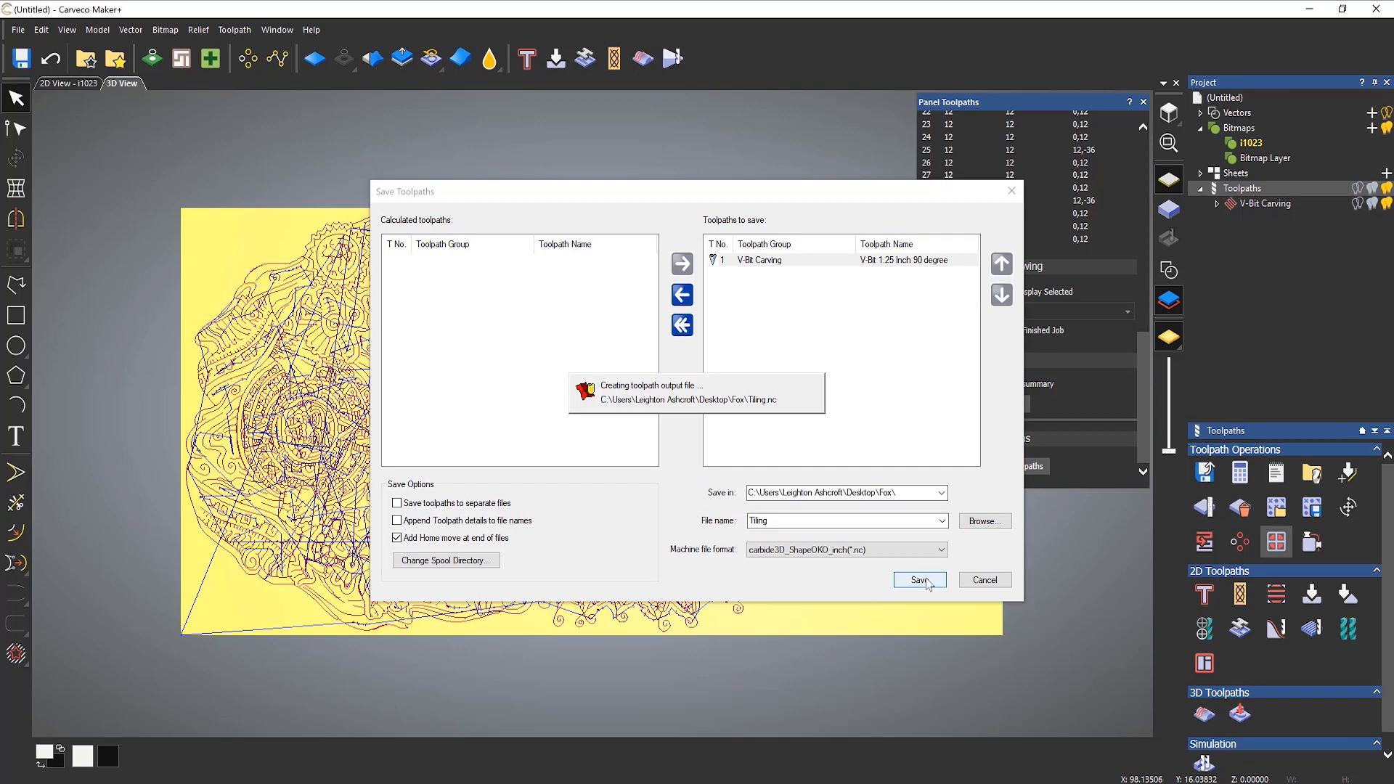
click(926, 581)
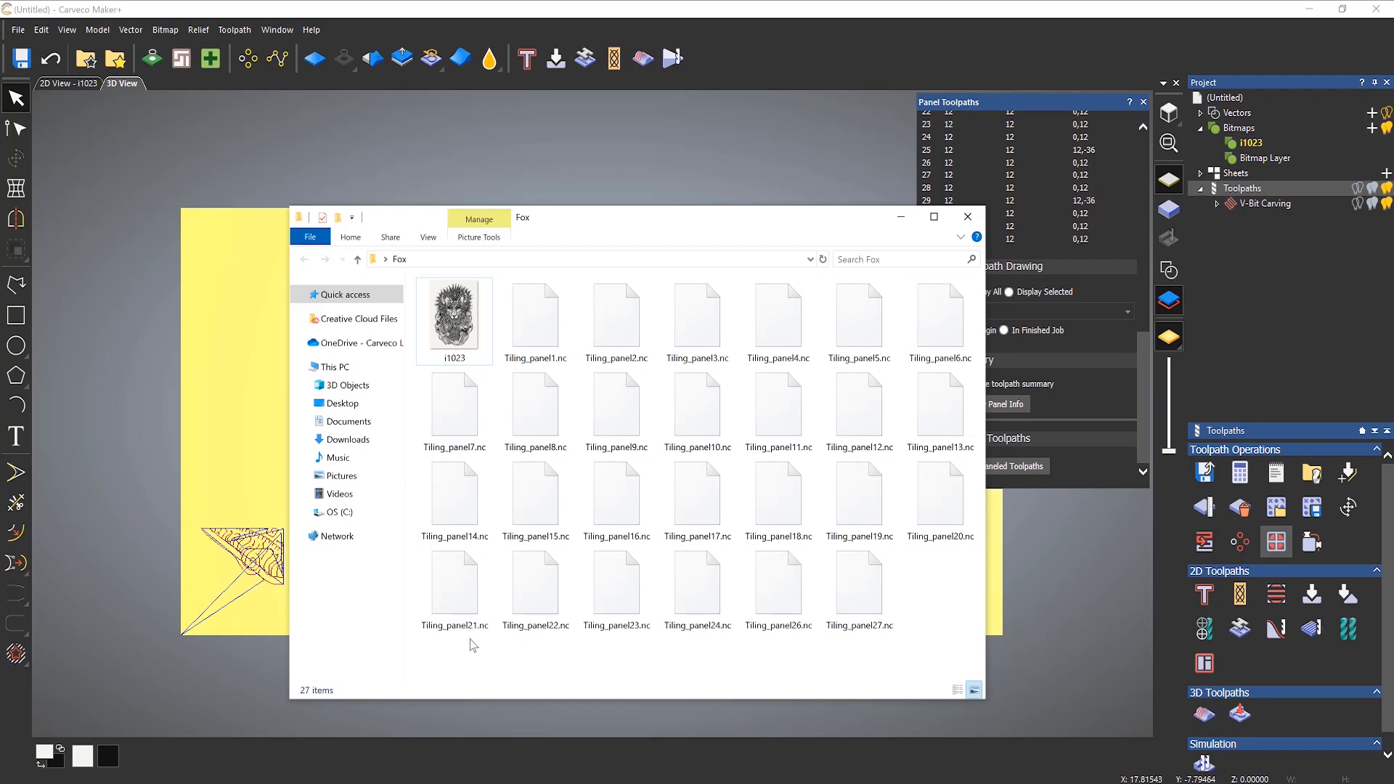
Step: Open Tiling_panel1.nc from the Fox folder in WordPad, making it the default app for .nc files
right_click(539, 318)
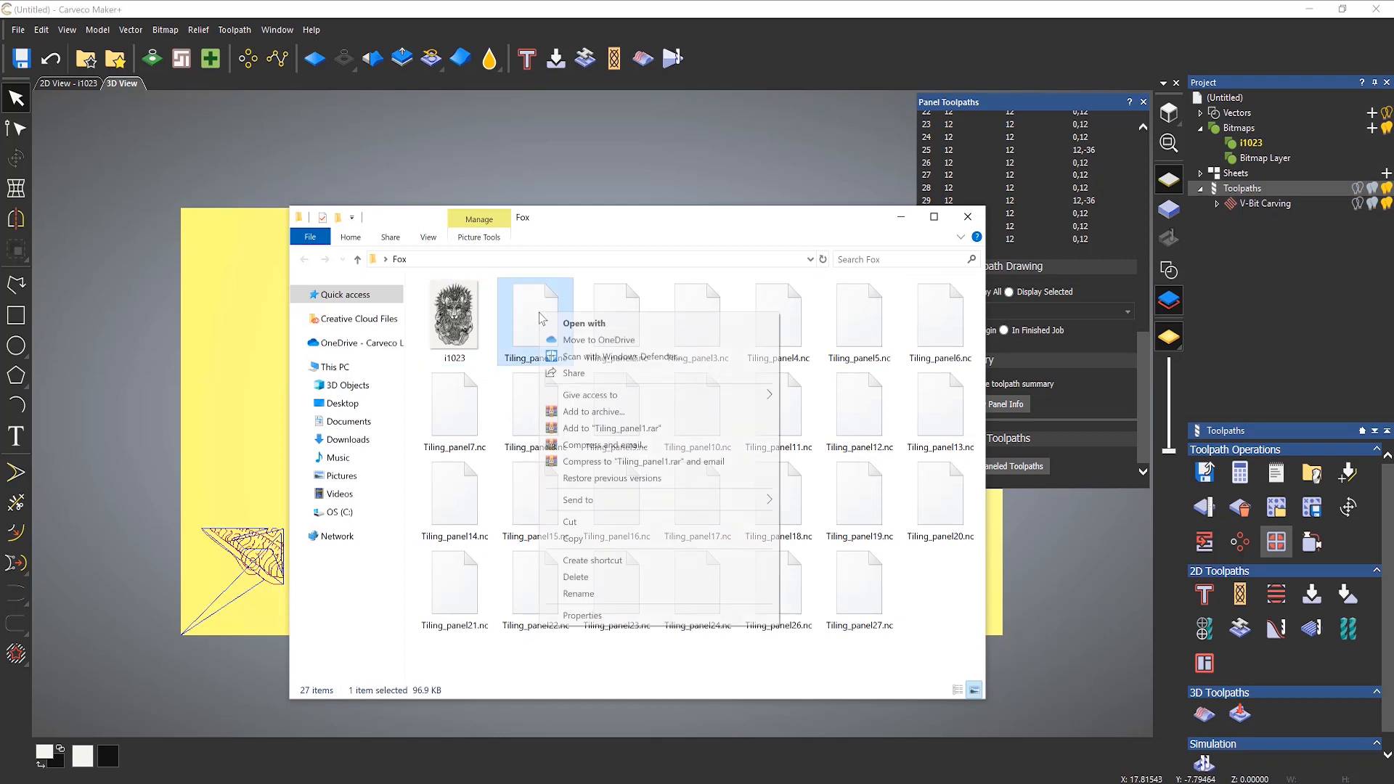
click(597, 330)
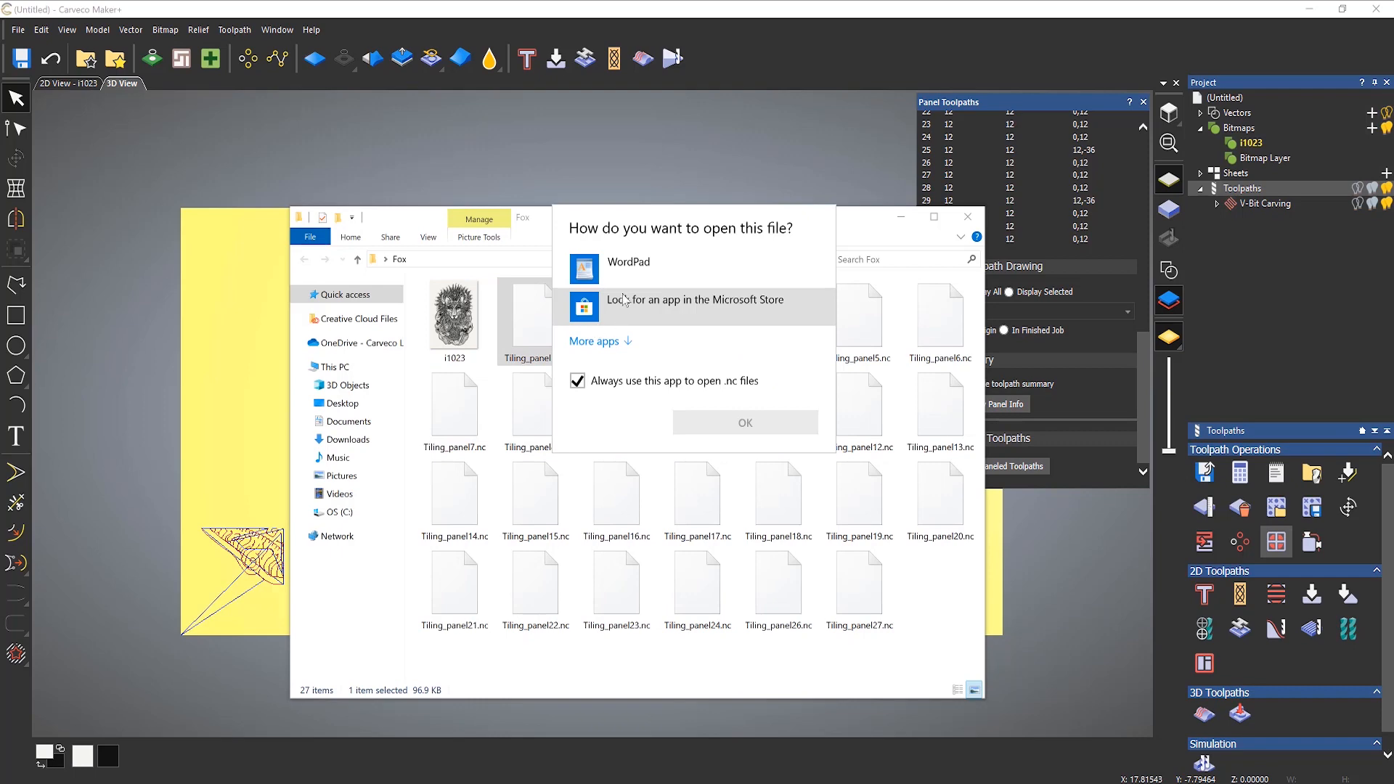
click(625, 270)
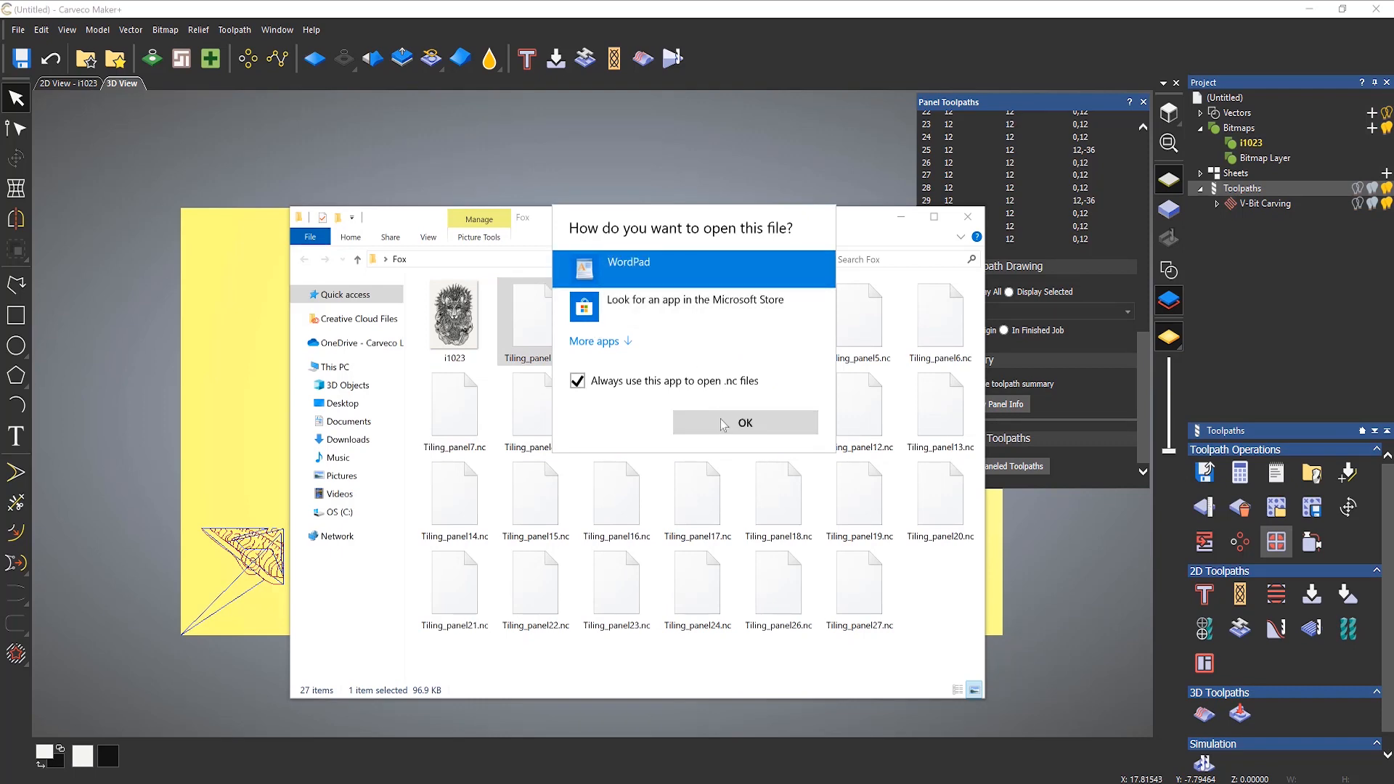
click(726, 423)
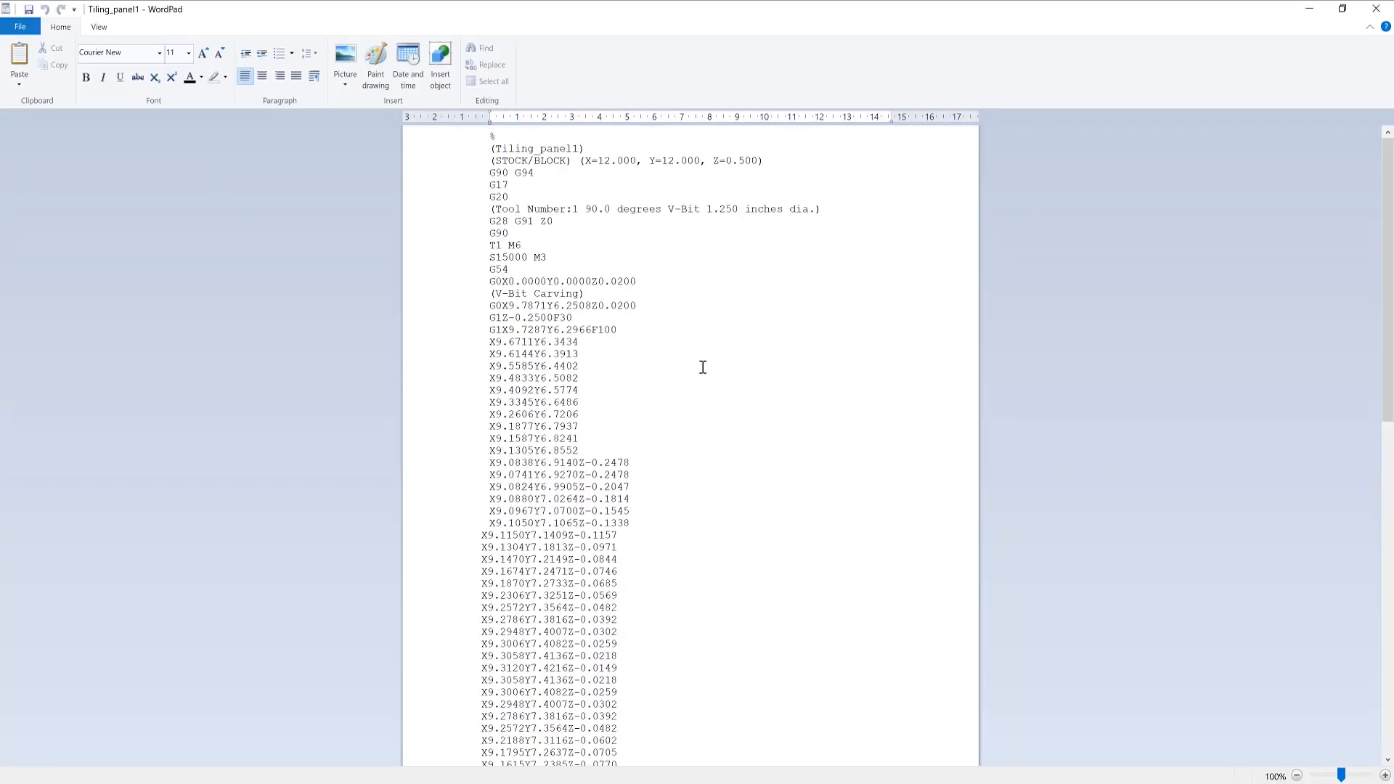
Step: Examine the G-code header and coordinates of Tiling_panel1, and close WordPad and the Fox folder window
scroll(586, 373, down, 5)
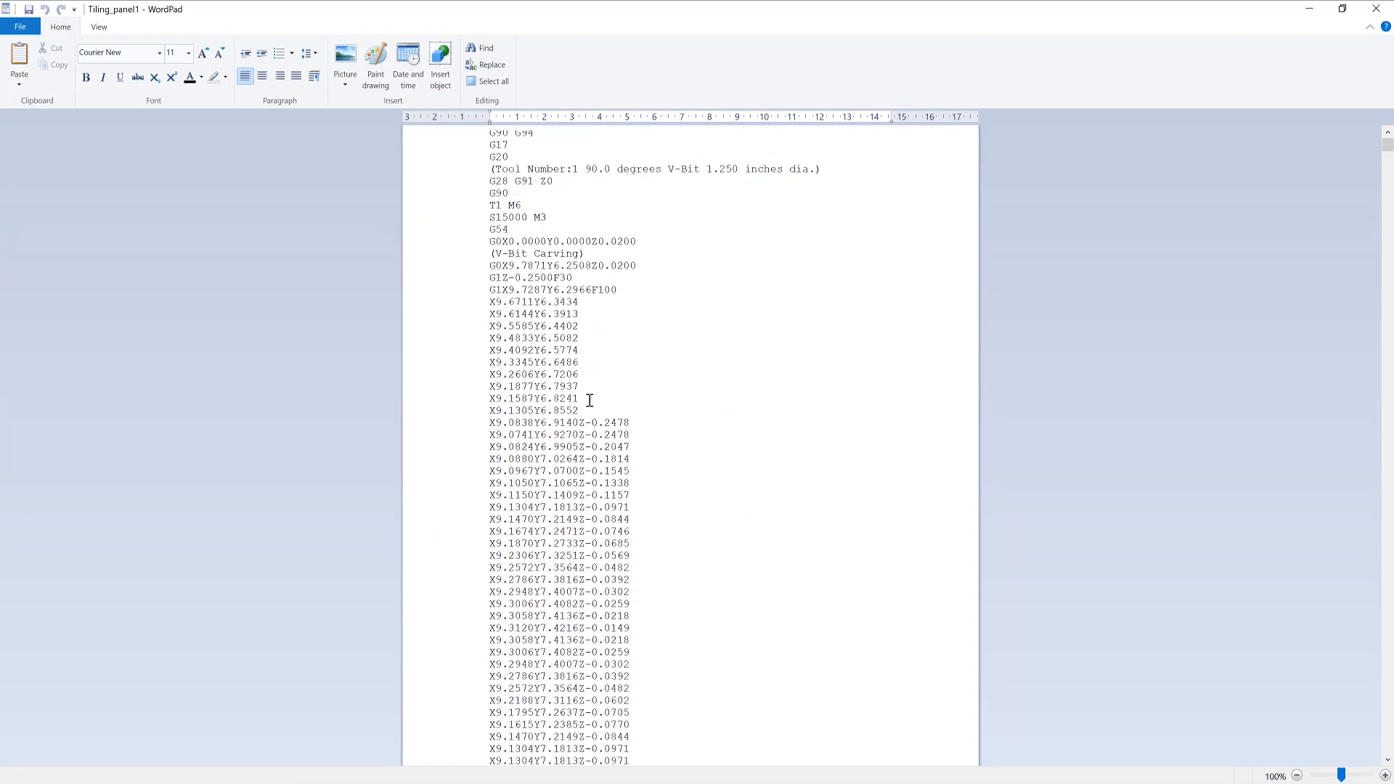
scroll(590, 394, up, 5)
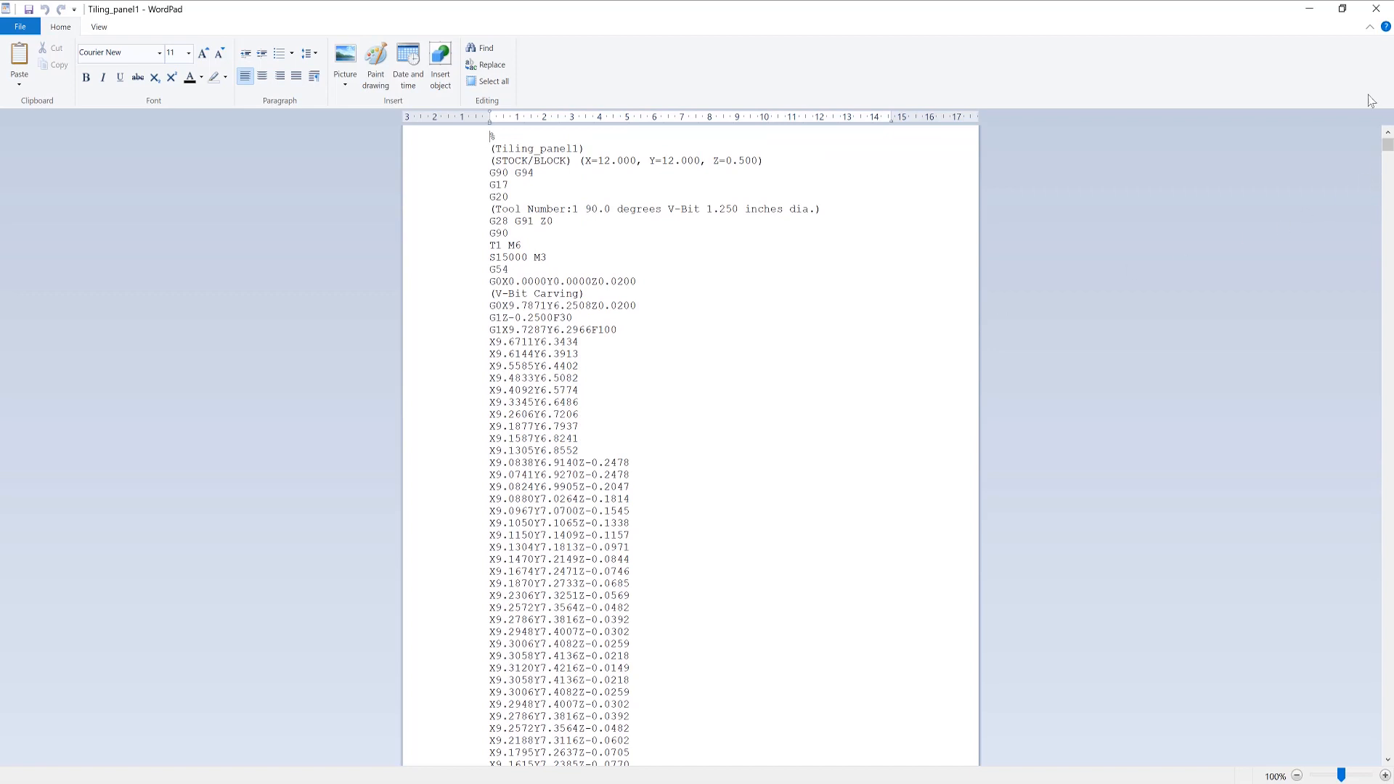
click(1375, 10)
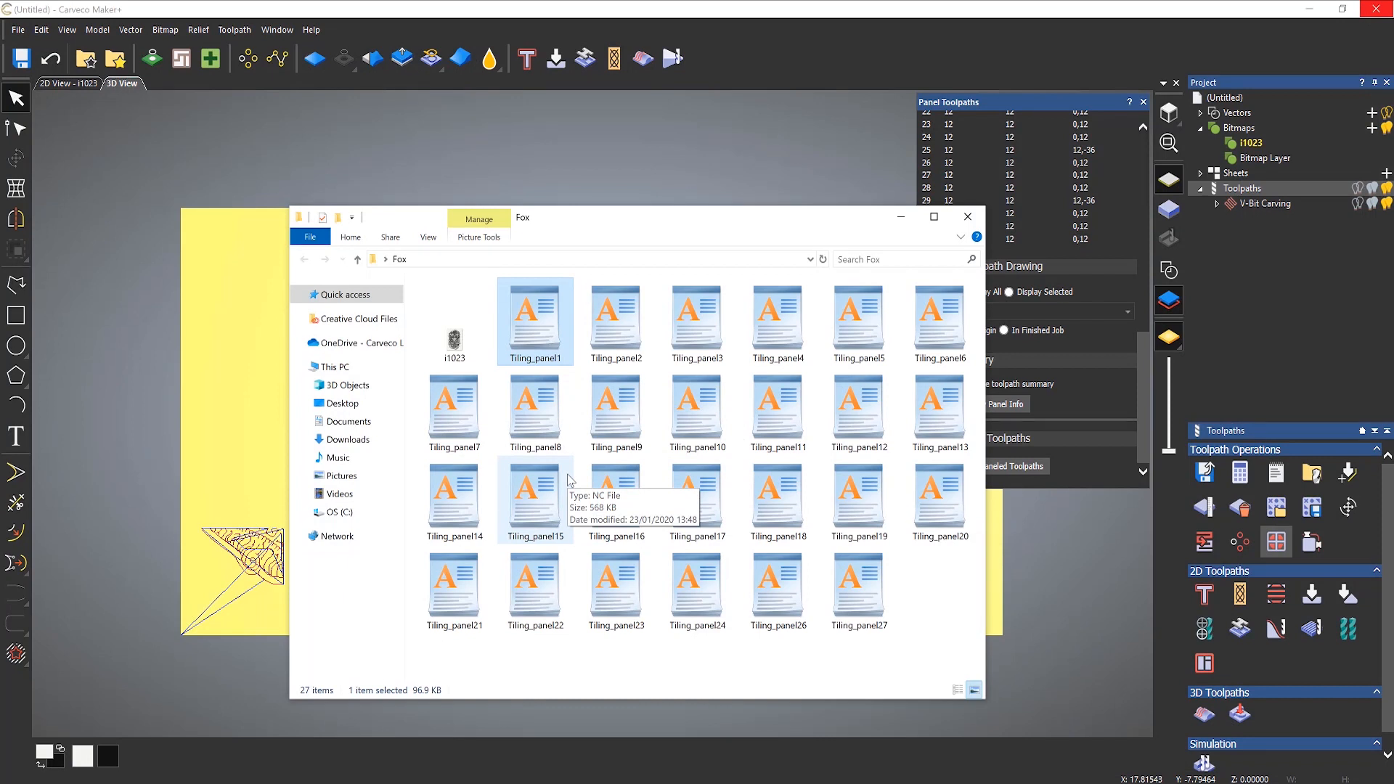
click(600, 320)
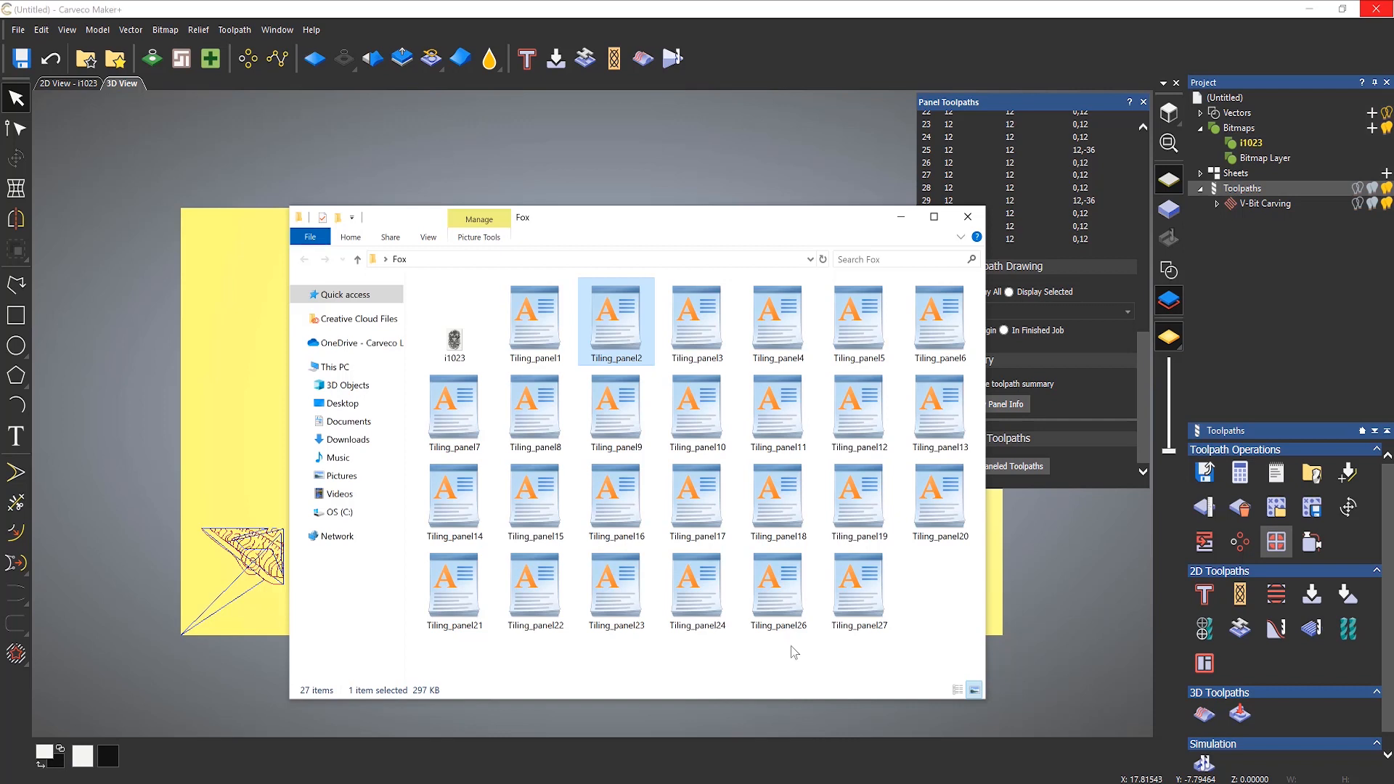
click(967, 218)
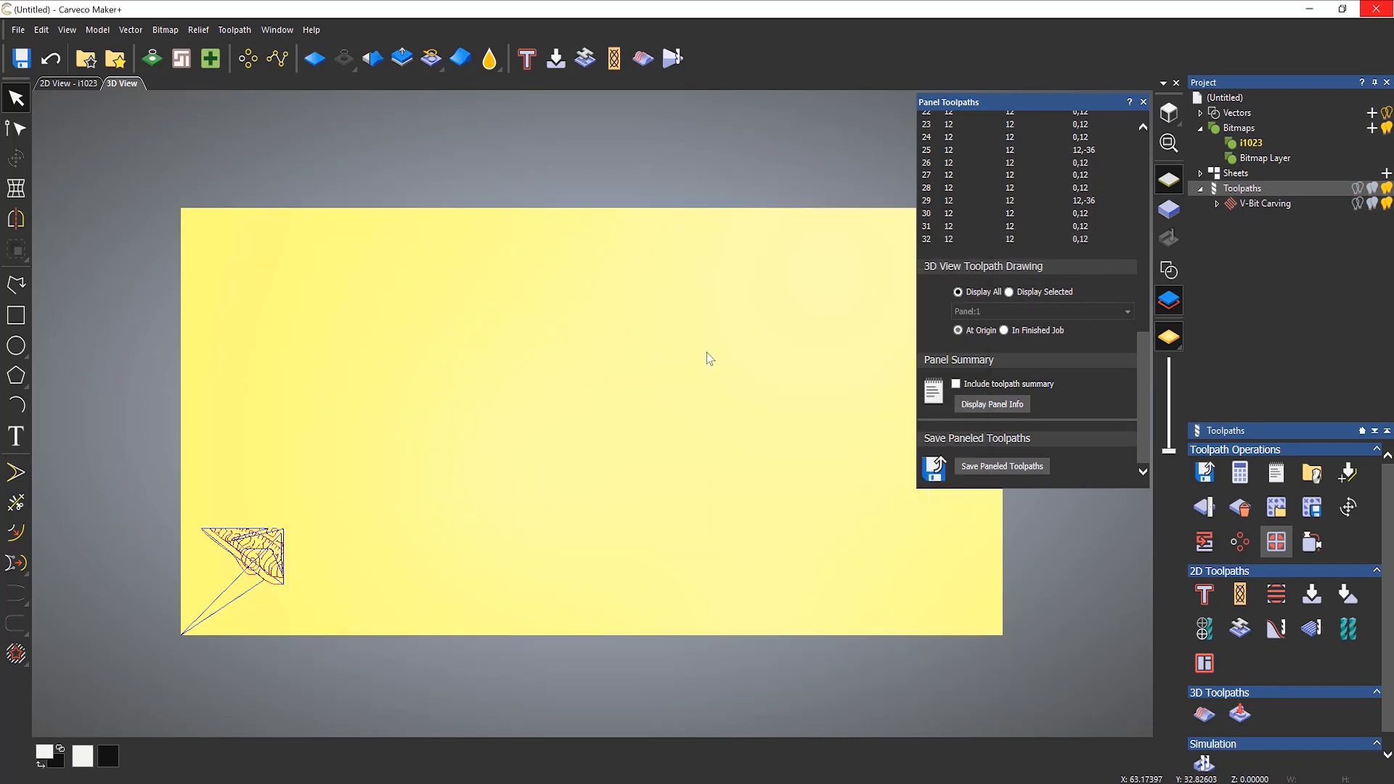